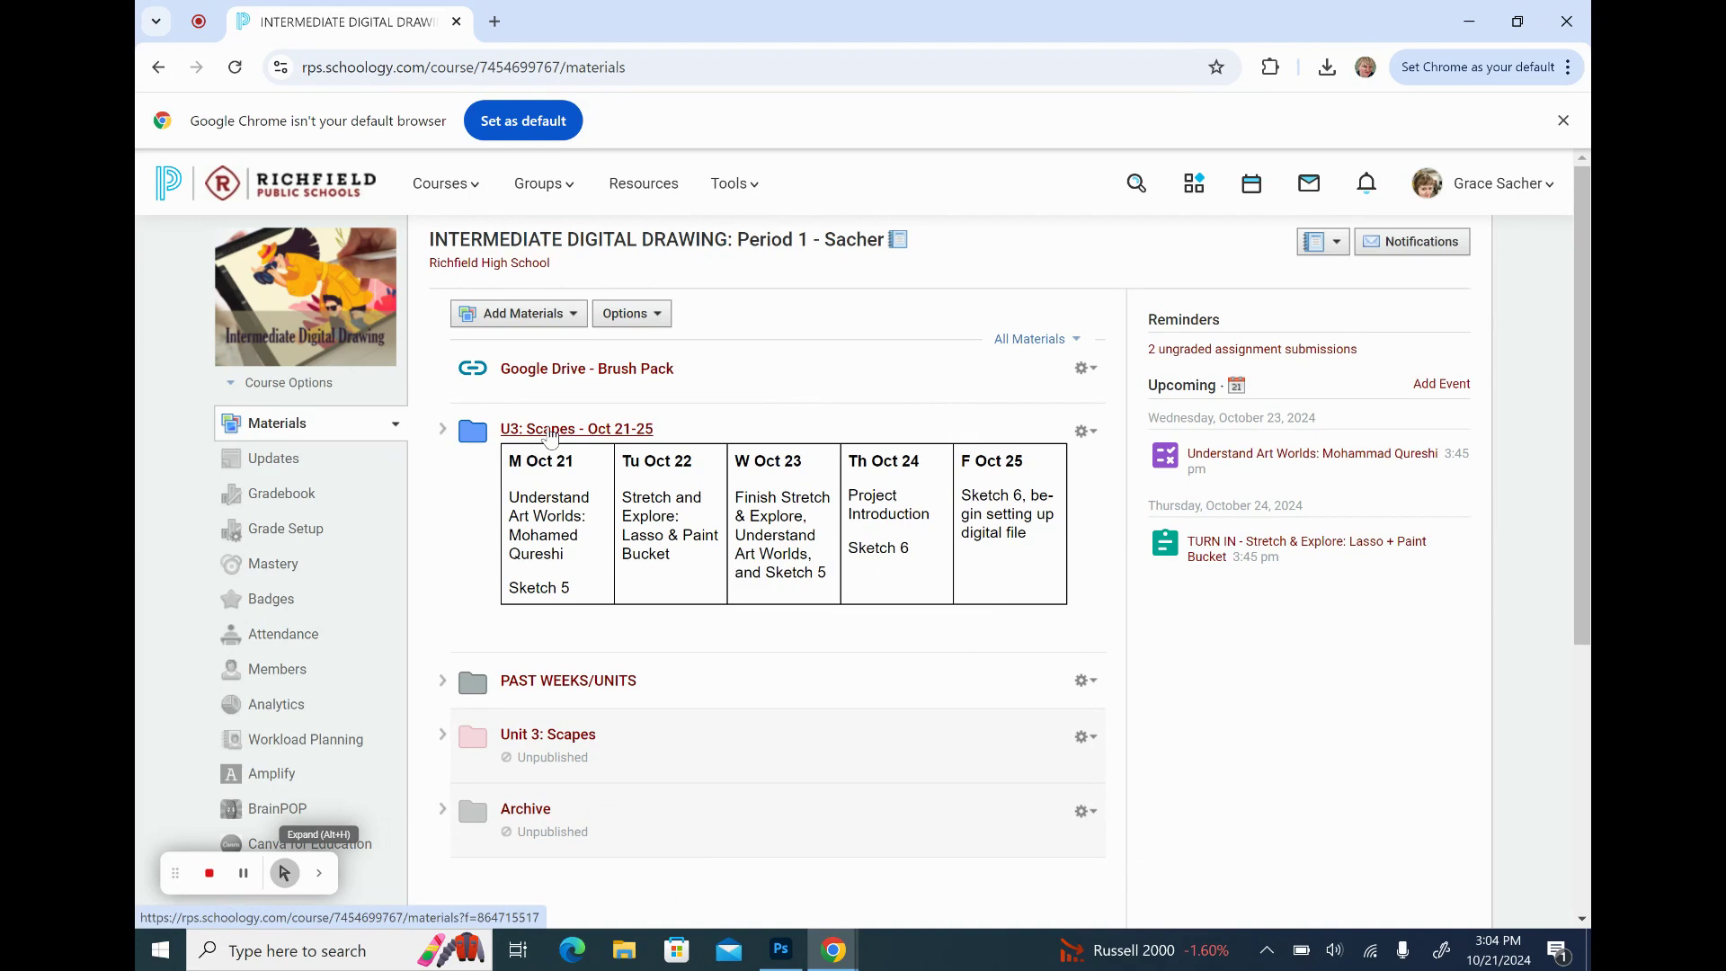
- Open the Stretch & Explore: Lasso + Paint Bucket worksheet from U3: Scapes and view it in Photoshop
left_click(550, 432)
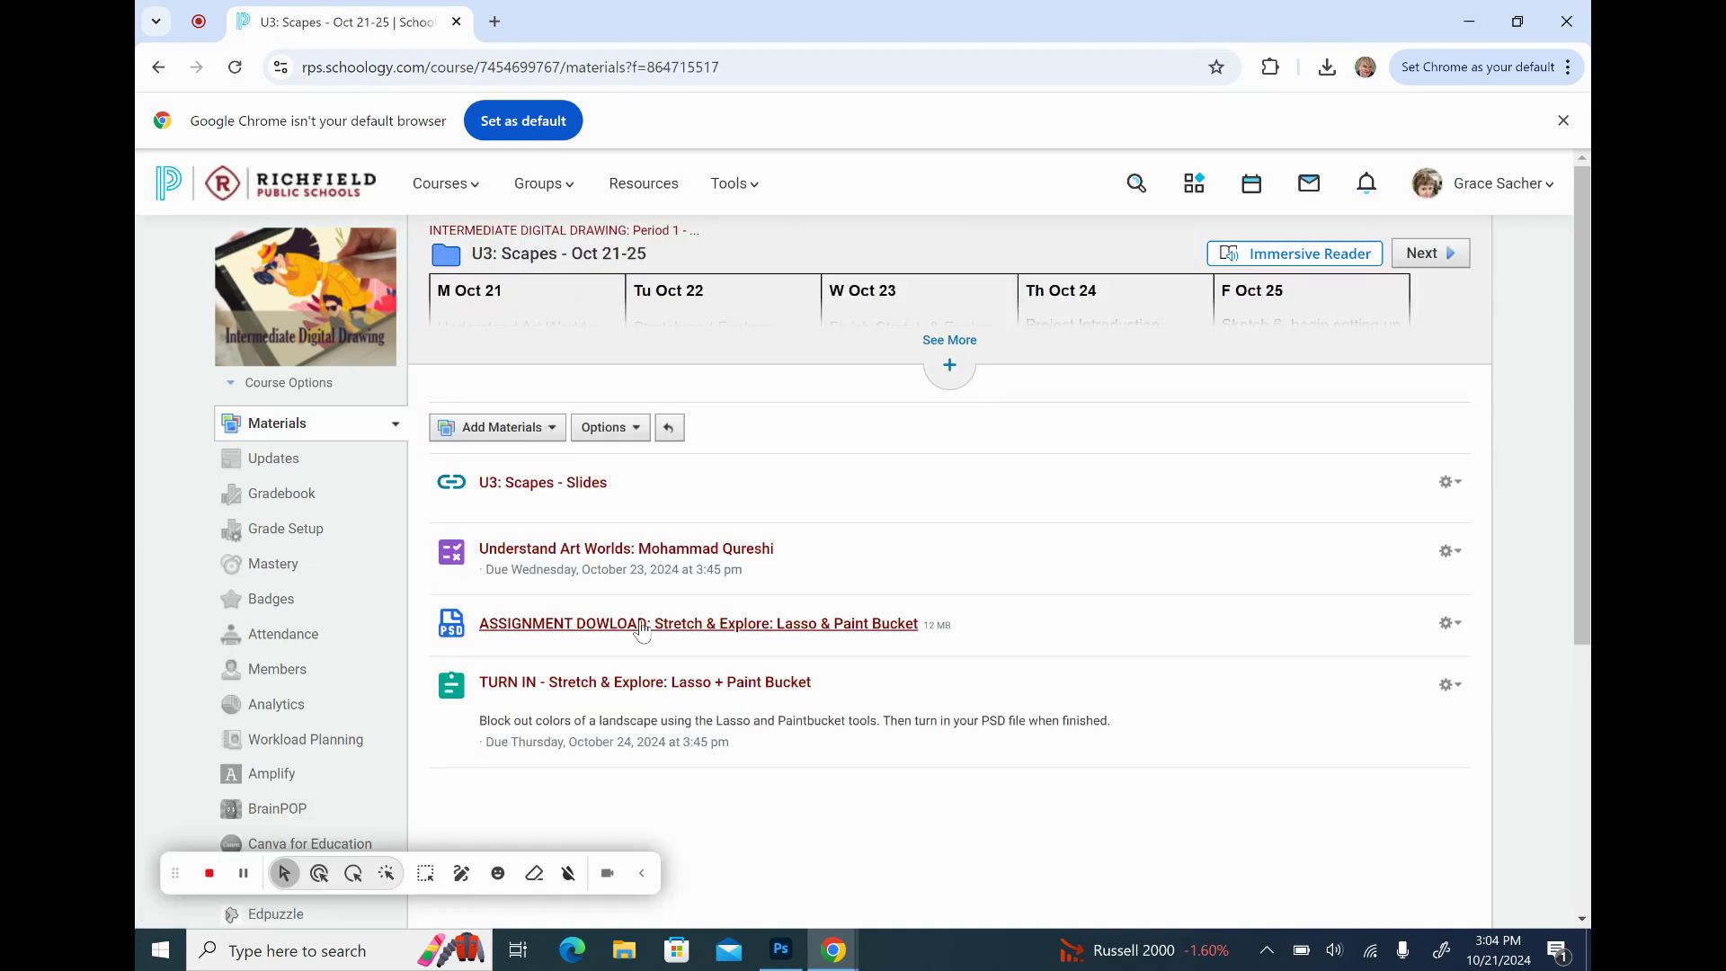
left_click(643, 624)
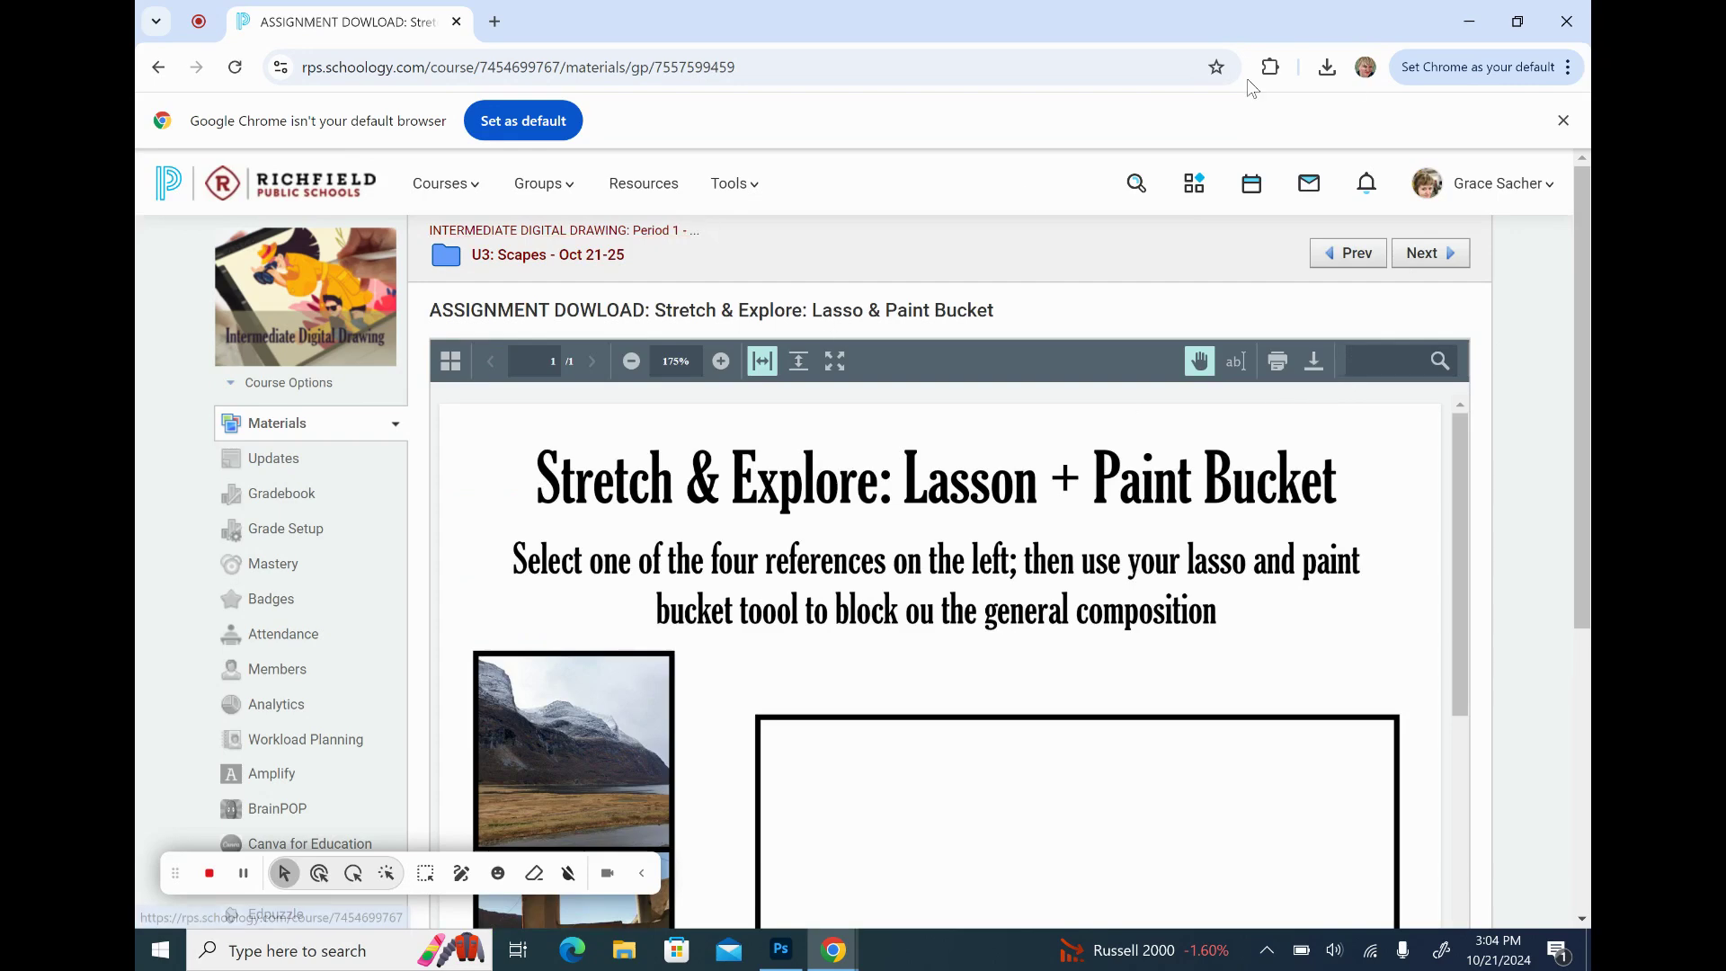
left_click(781, 949)
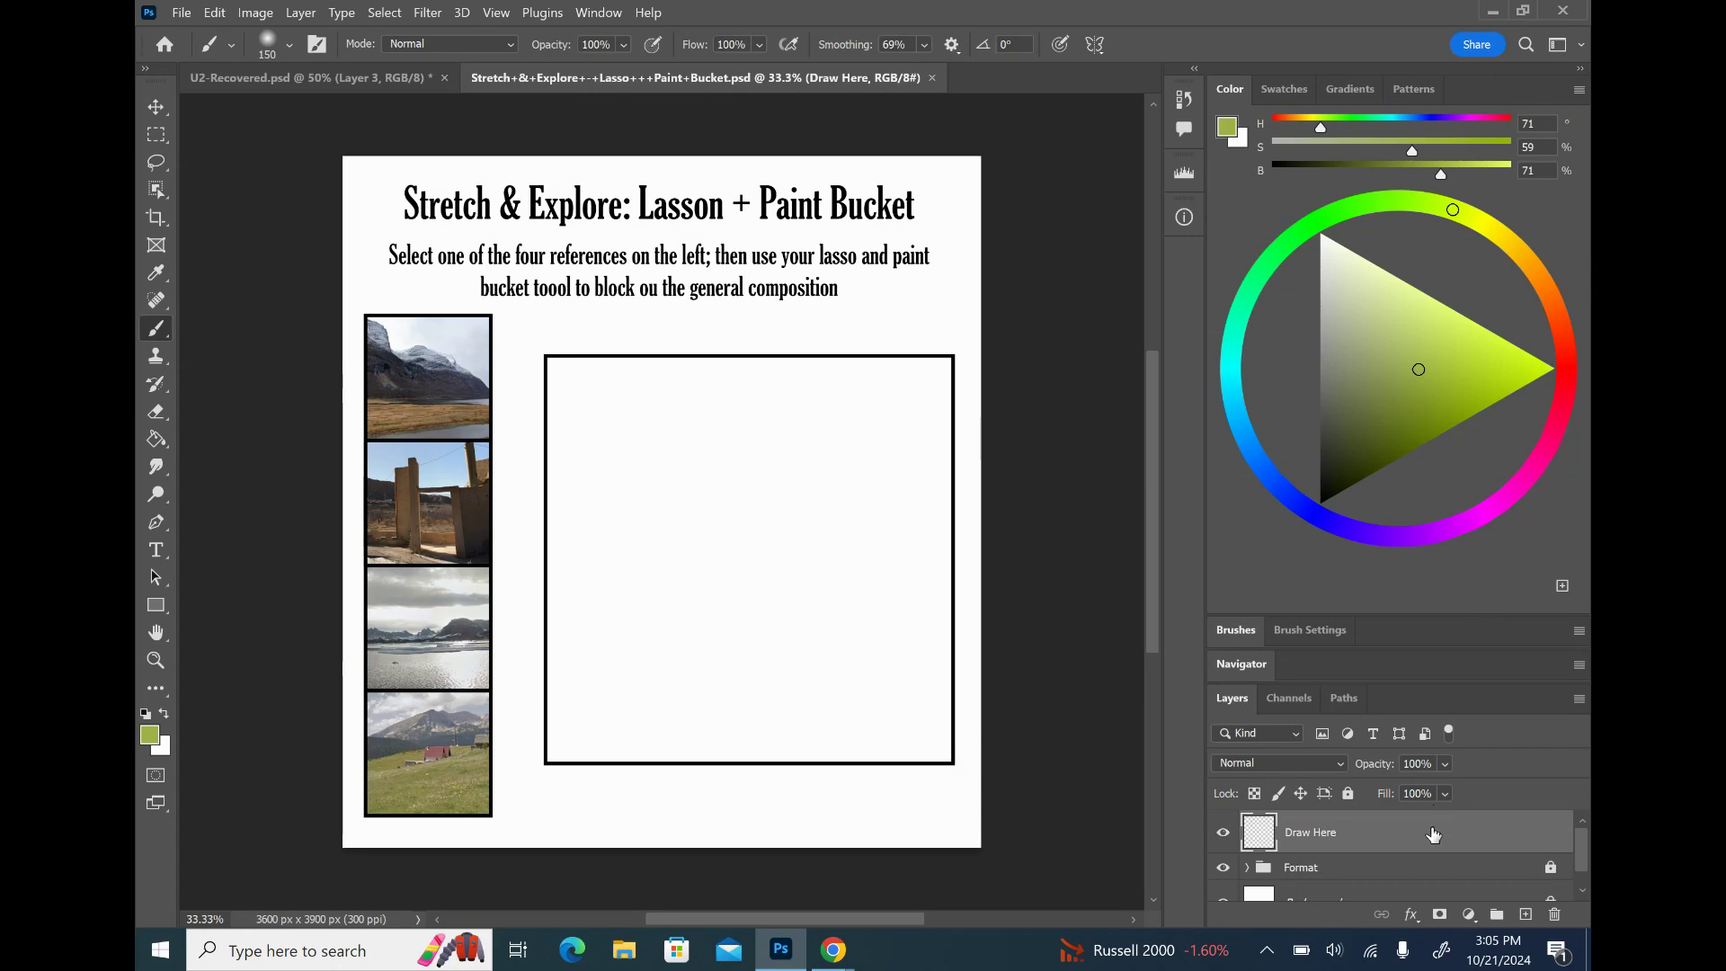
scroll(1432, 833, "down", 1)
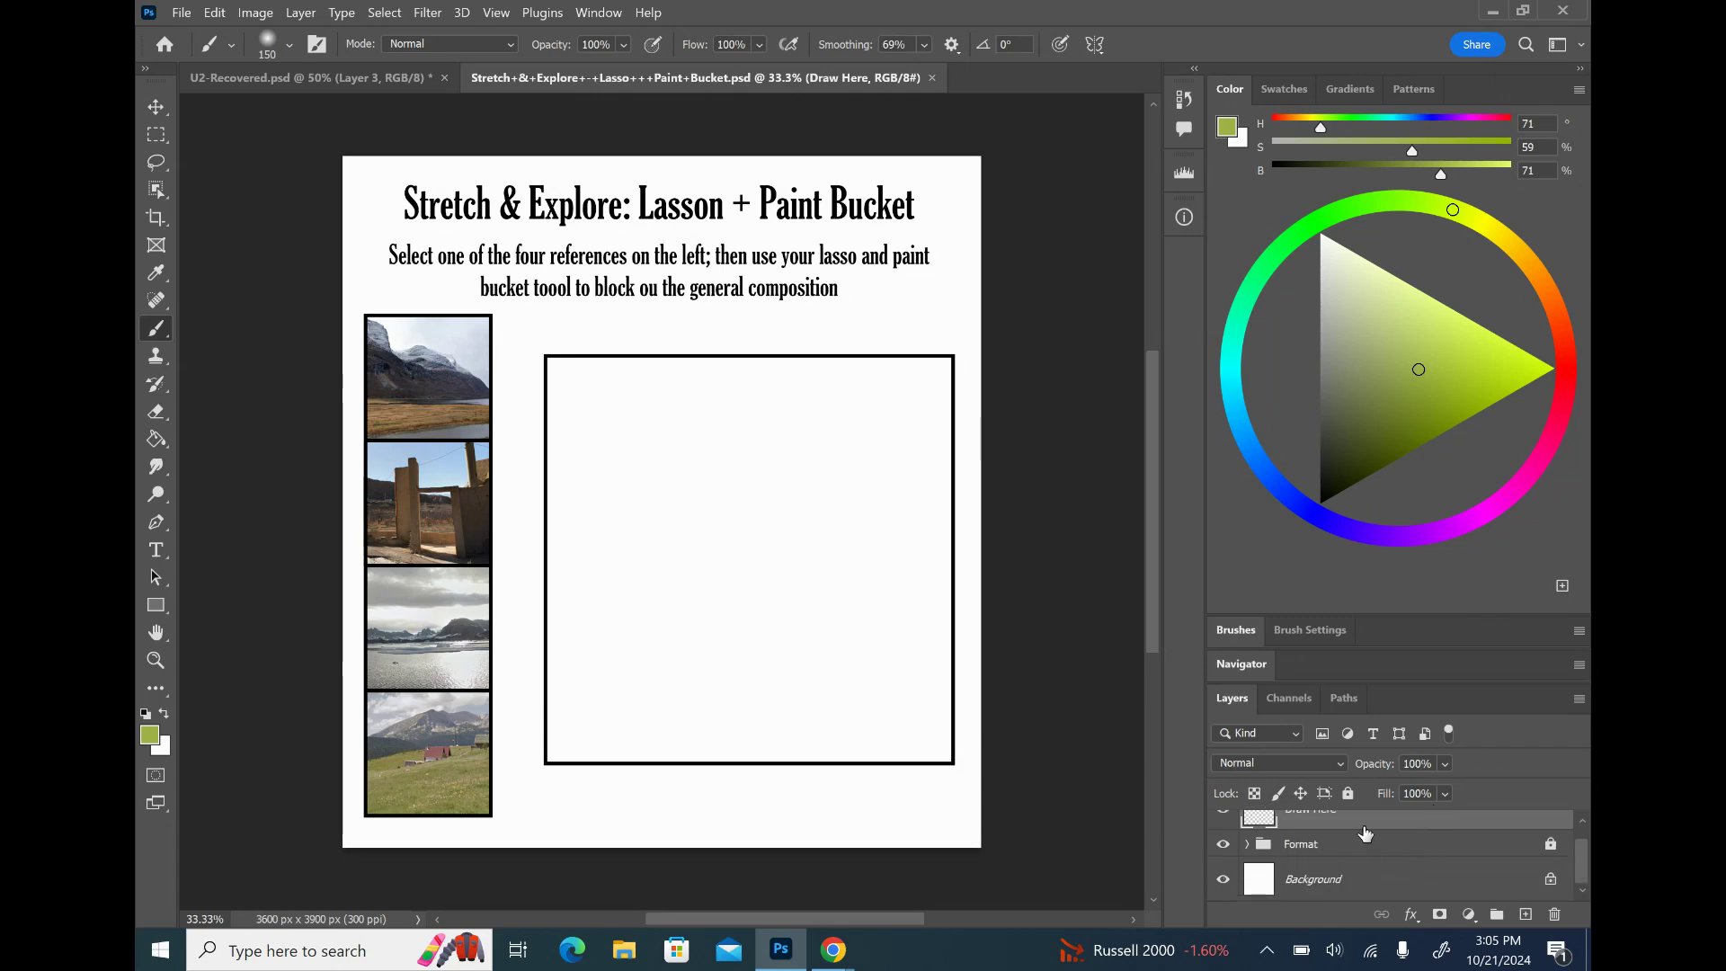
scroll(1406, 854, "up", 1)
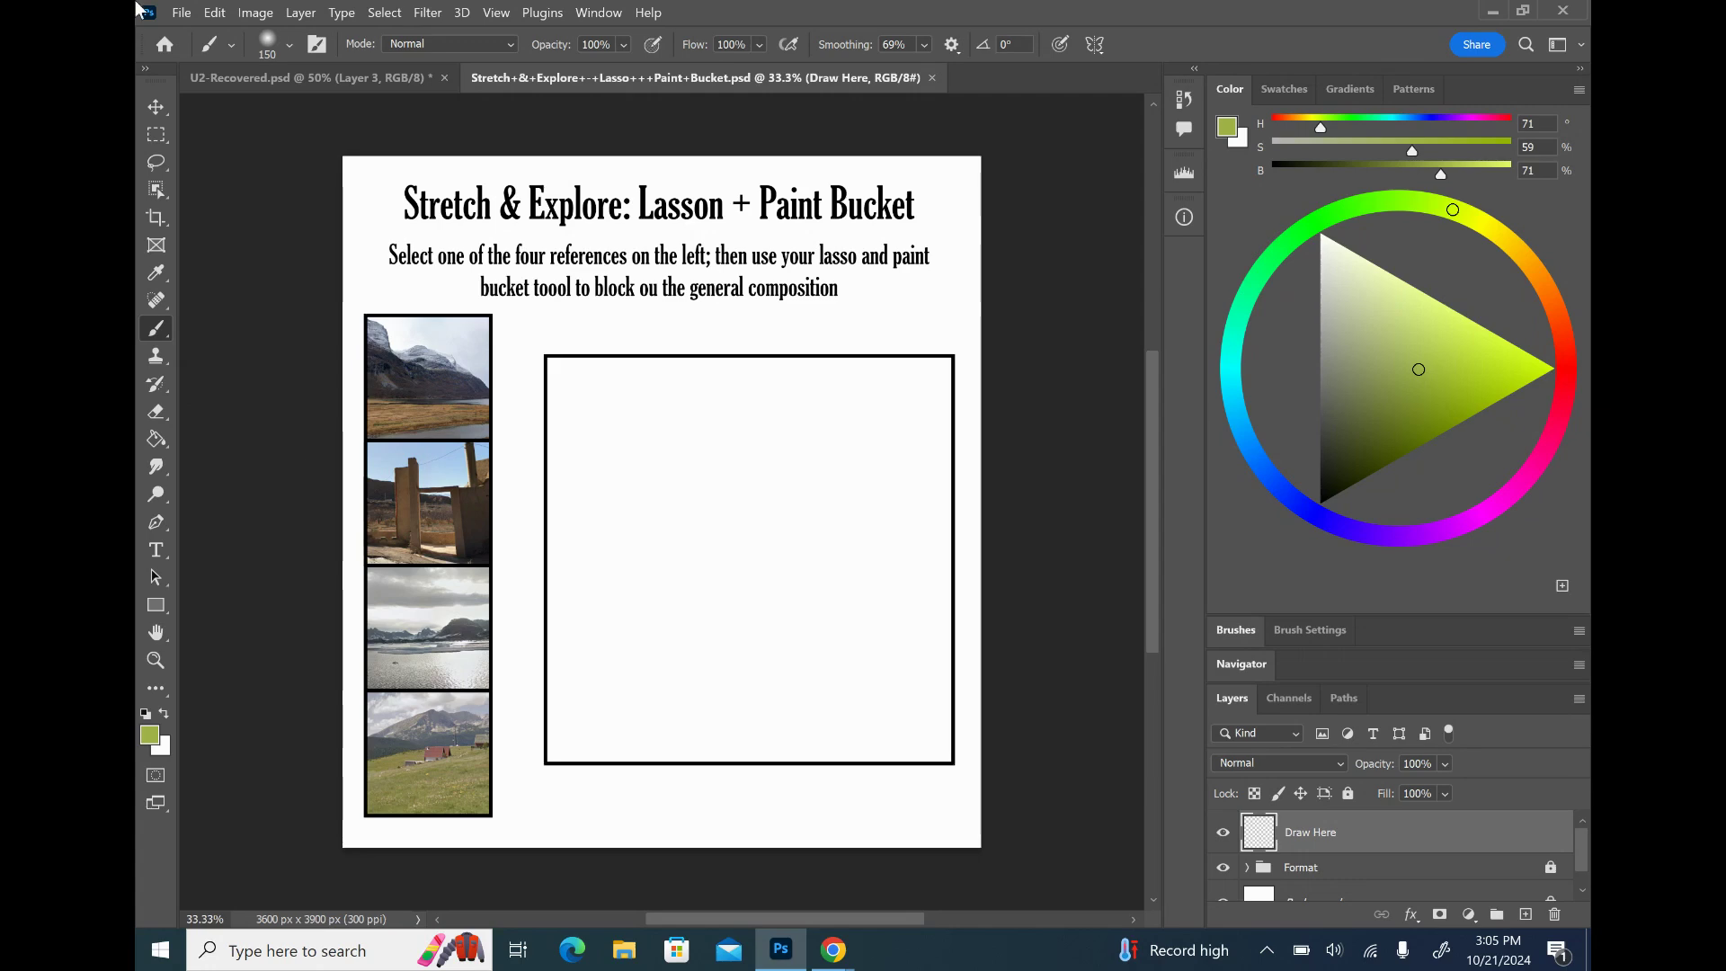
- Choose the Paint Bucket tool from the Gradient/Paint Bucket flyout, with tolerance 32, for flat fills
left_click(152, 169)
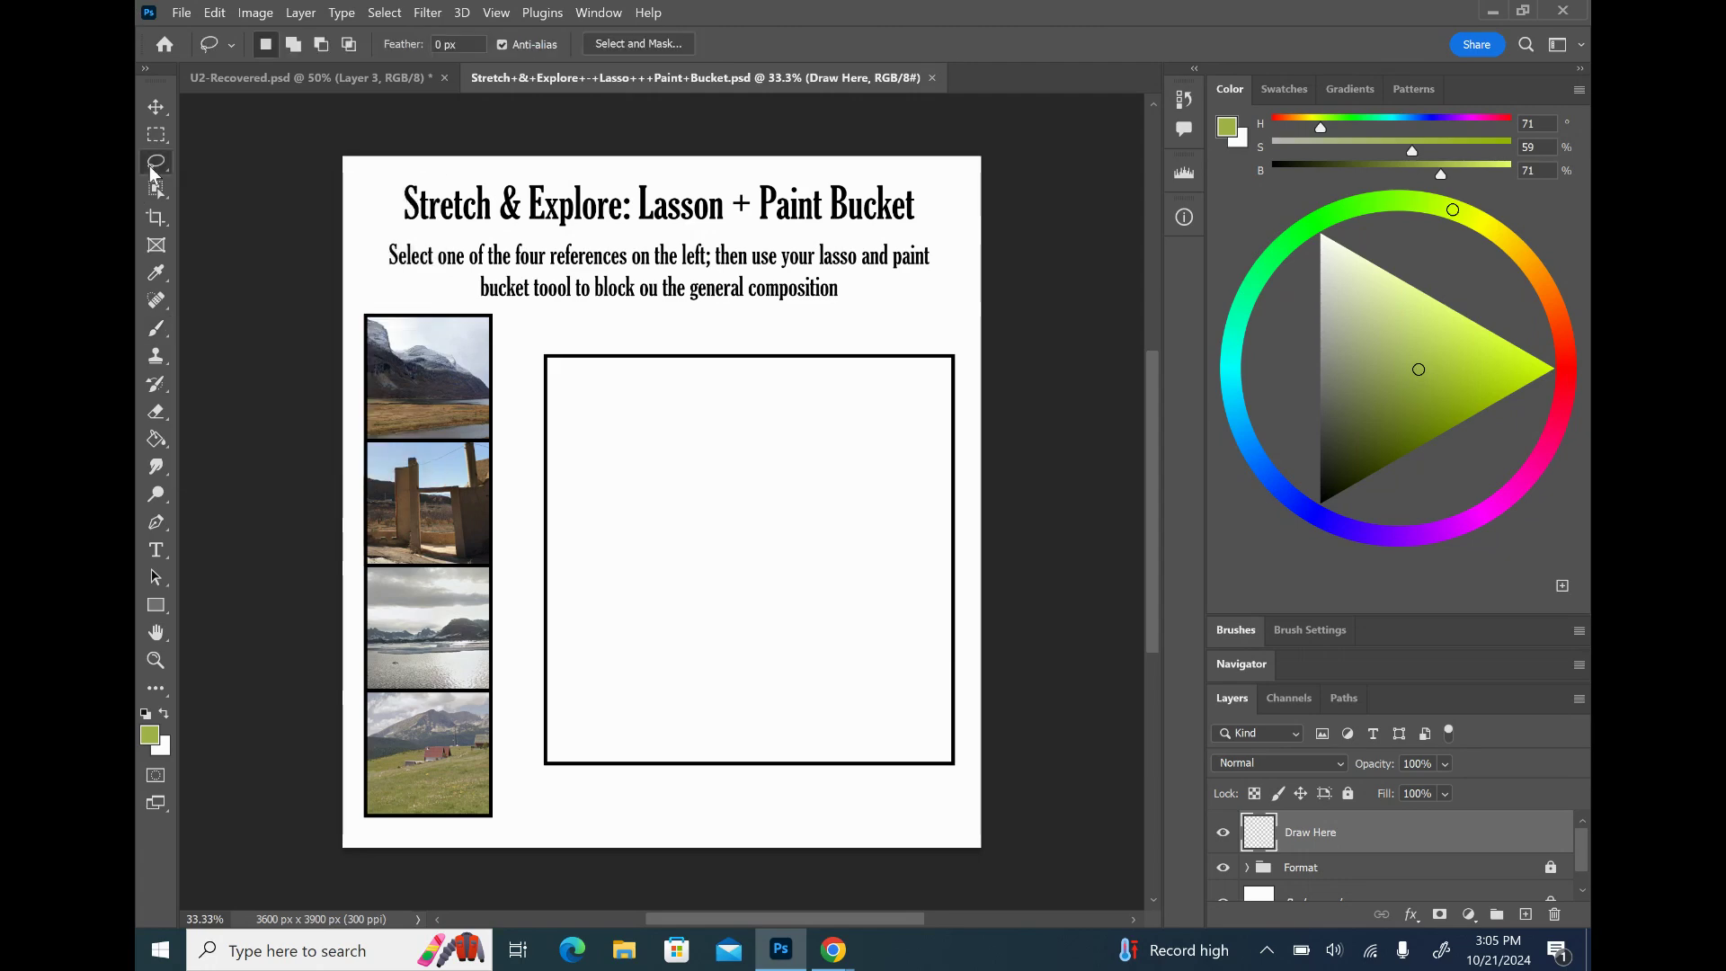
left_click(162, 447)
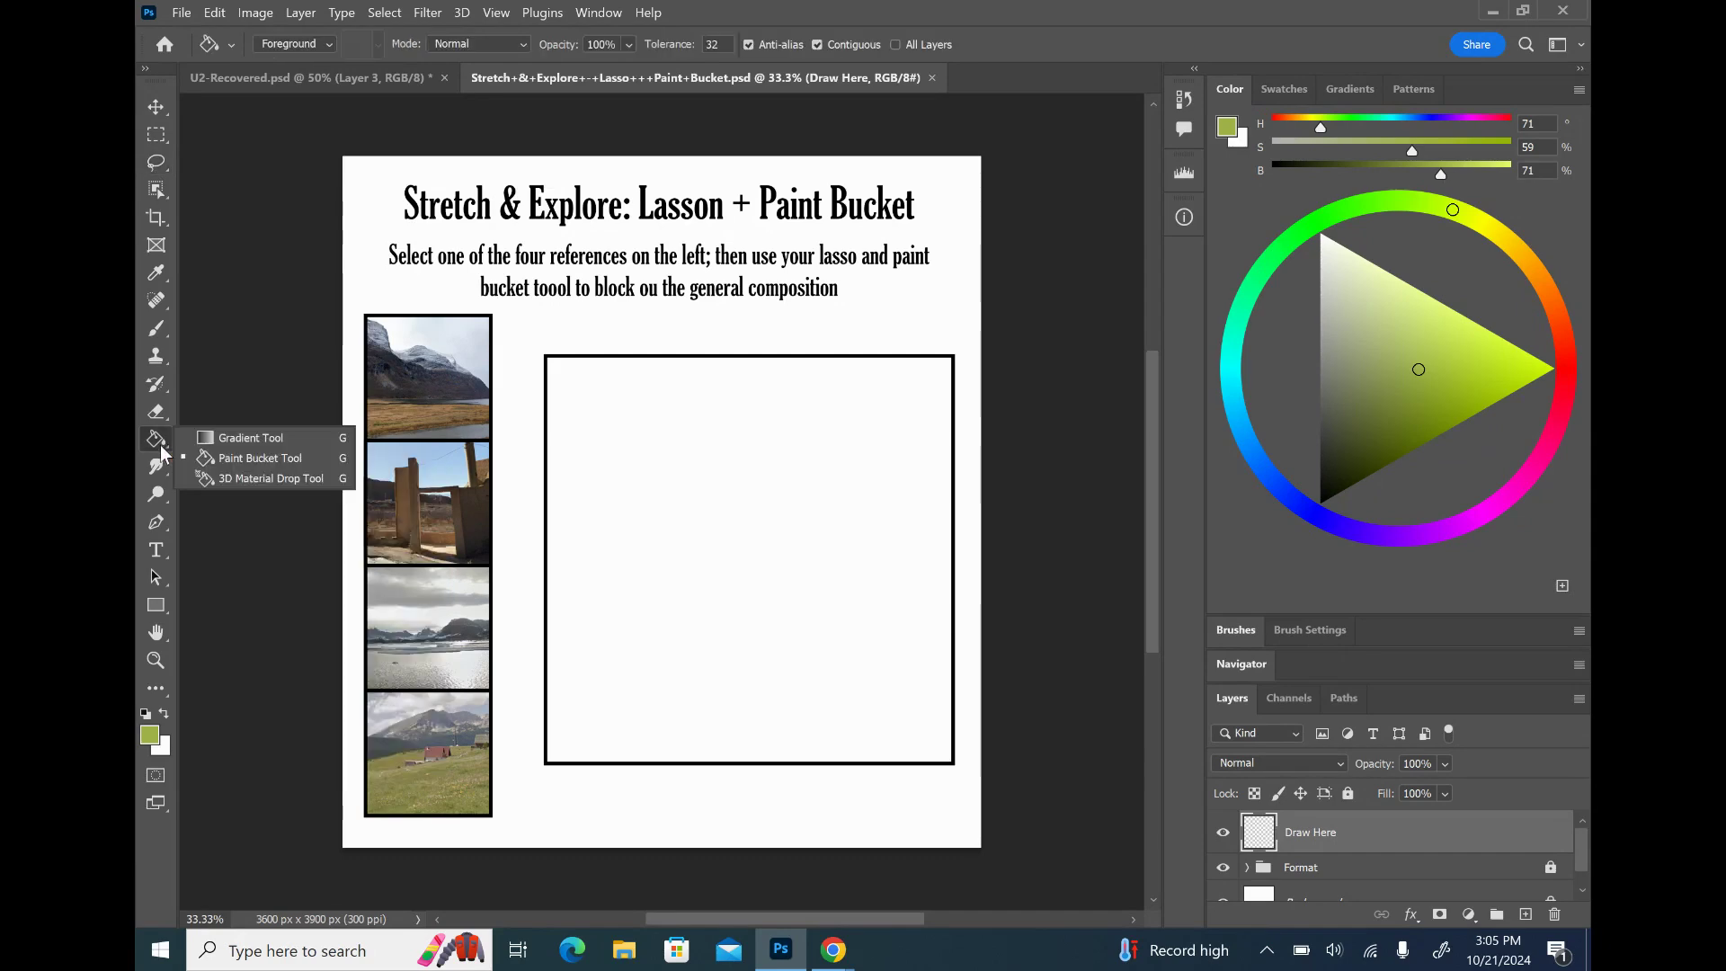
left_click(212, 441)
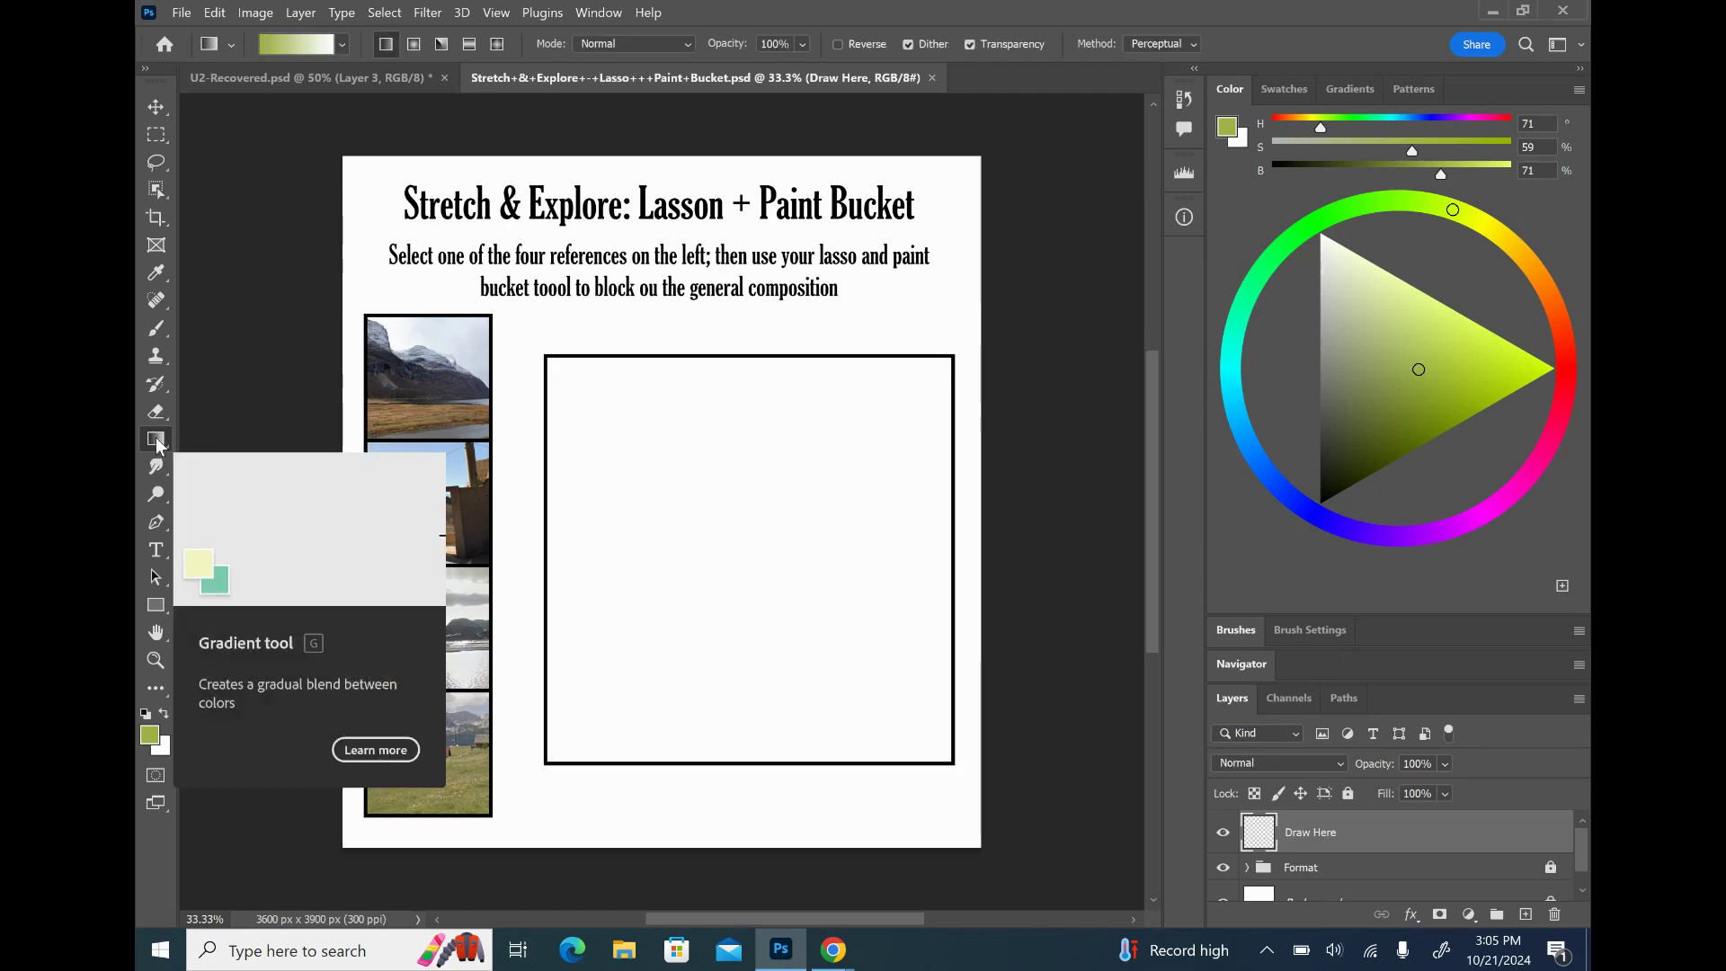
left_click(154, 444)
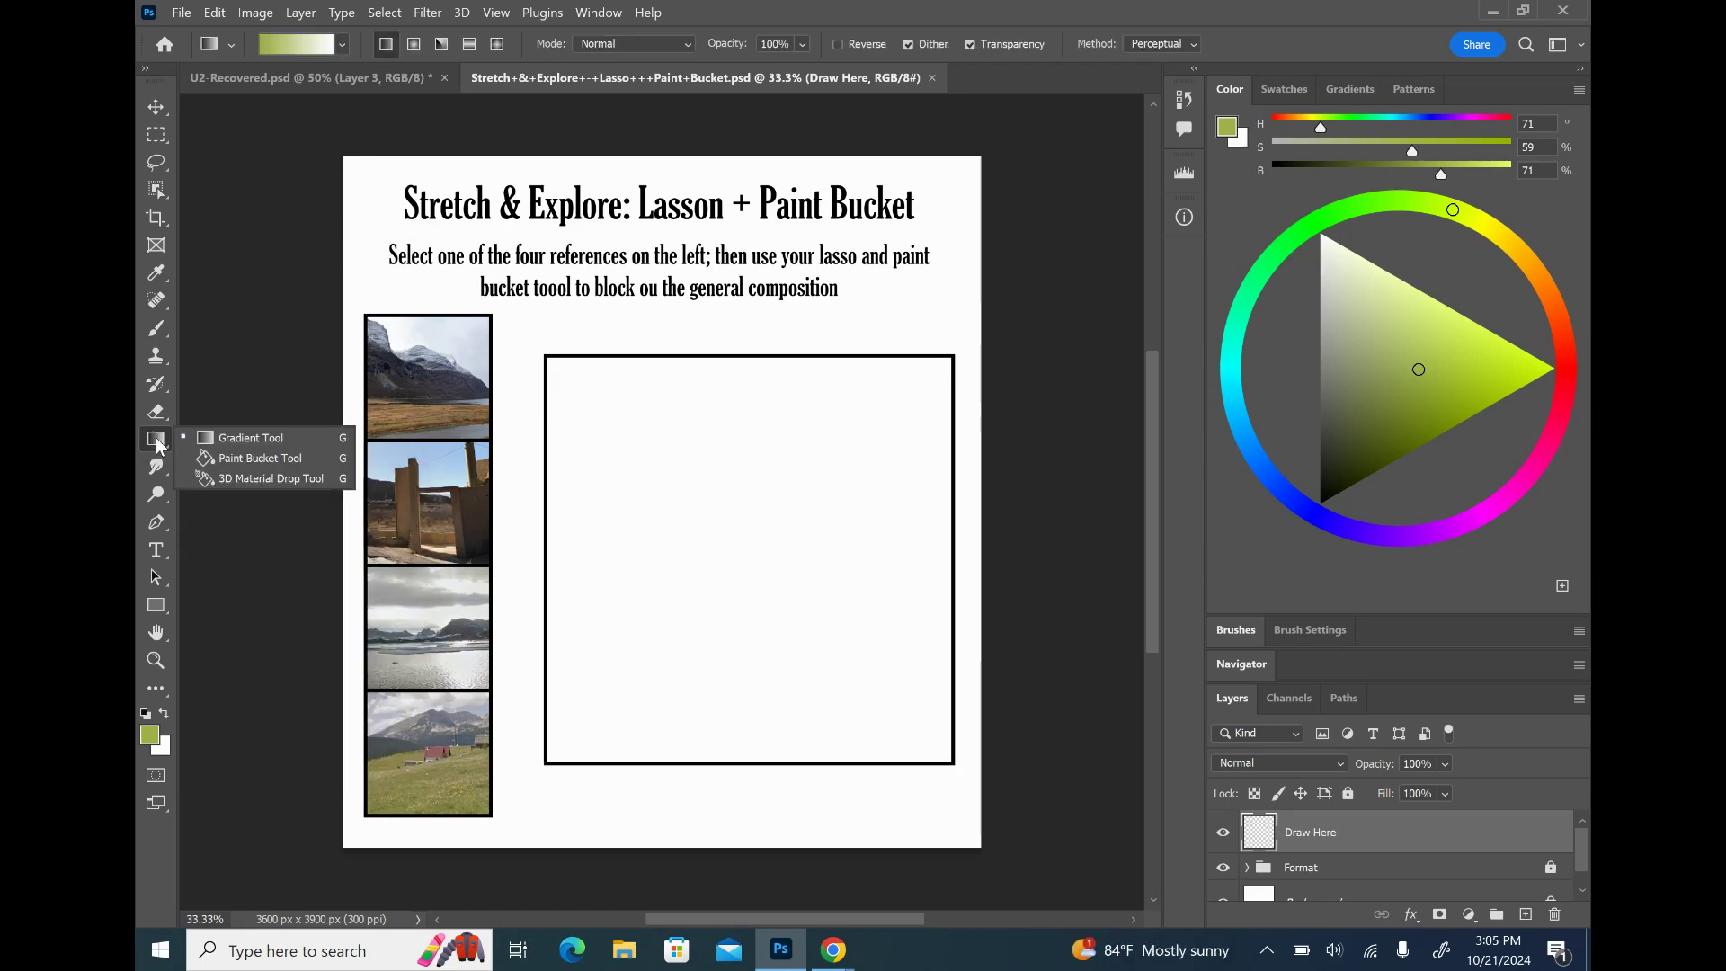
left_click(250, 460)
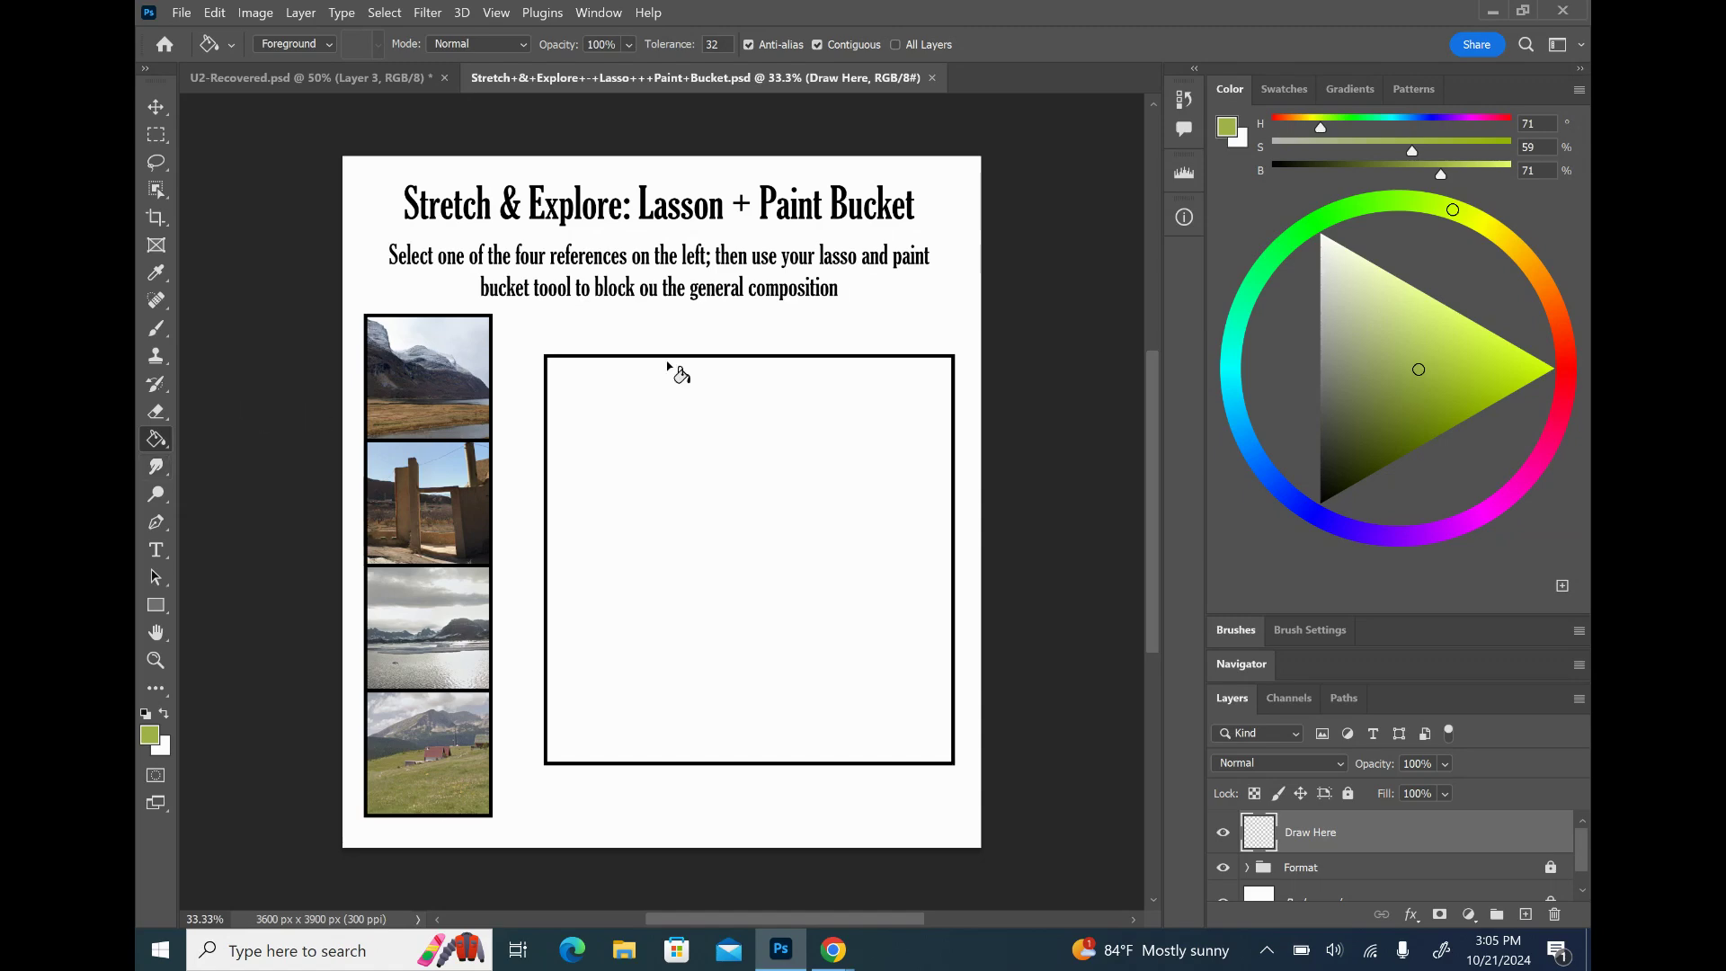
- Sample the sky from a reference thumbnail and saturate it to a muted blue (H 219, S 27, B 76)
left_click(158, 166)
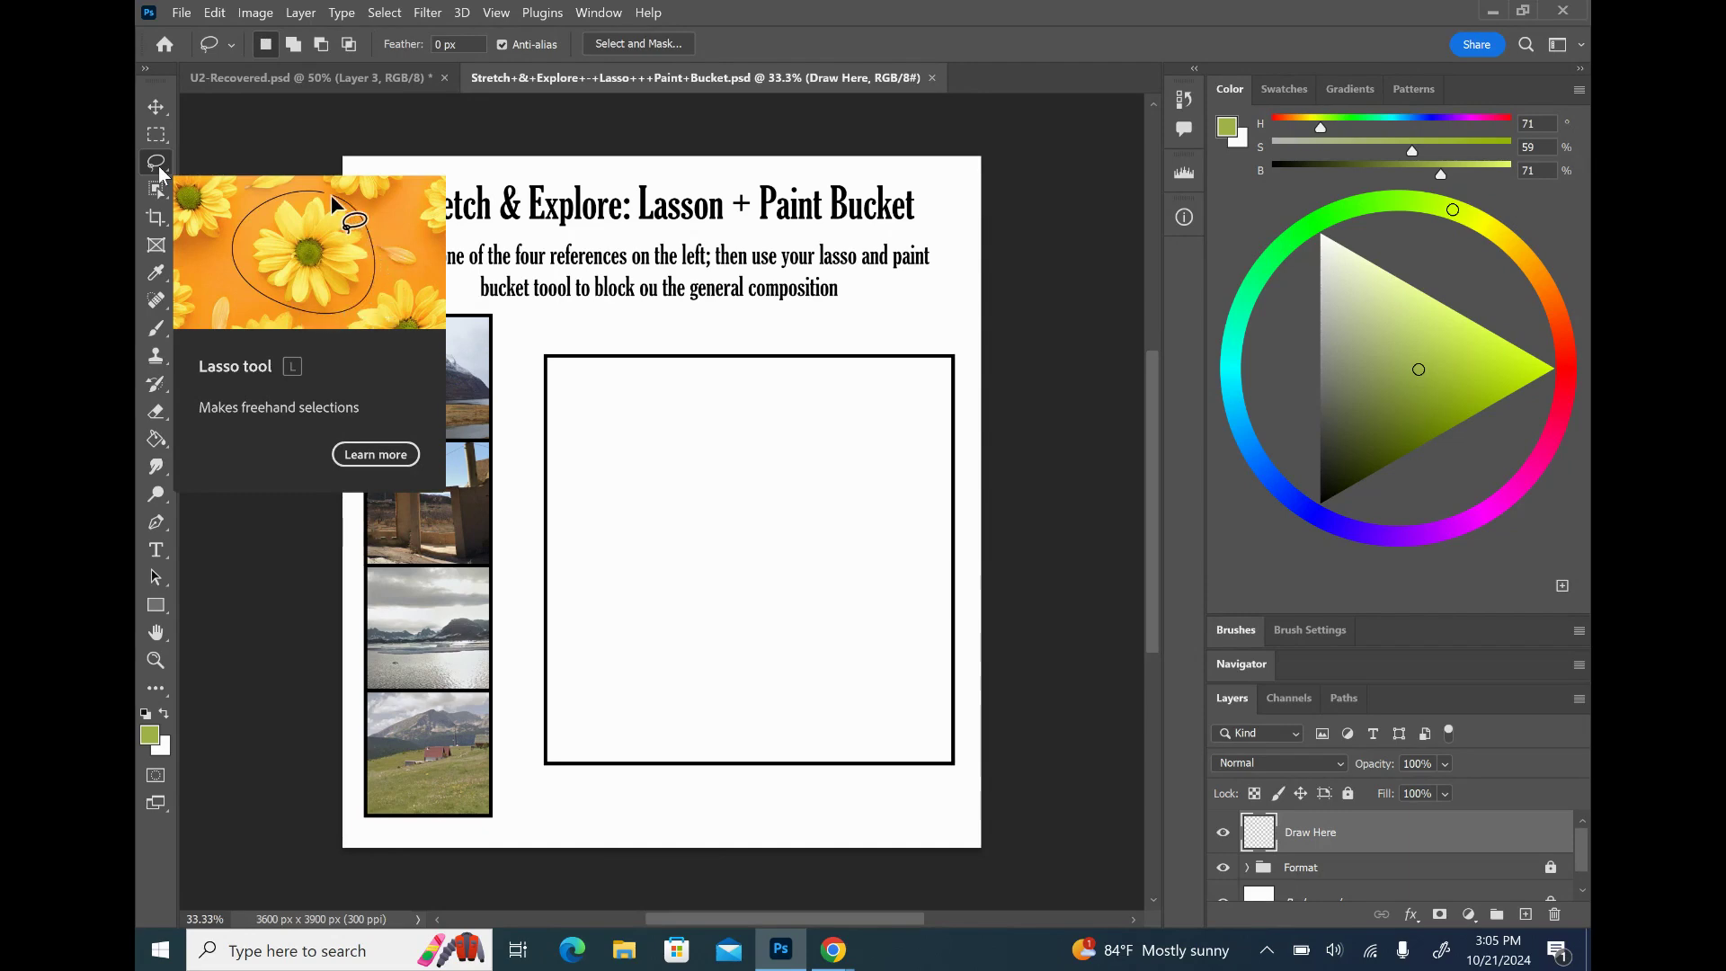
scroll(358, 698, "up", 3)
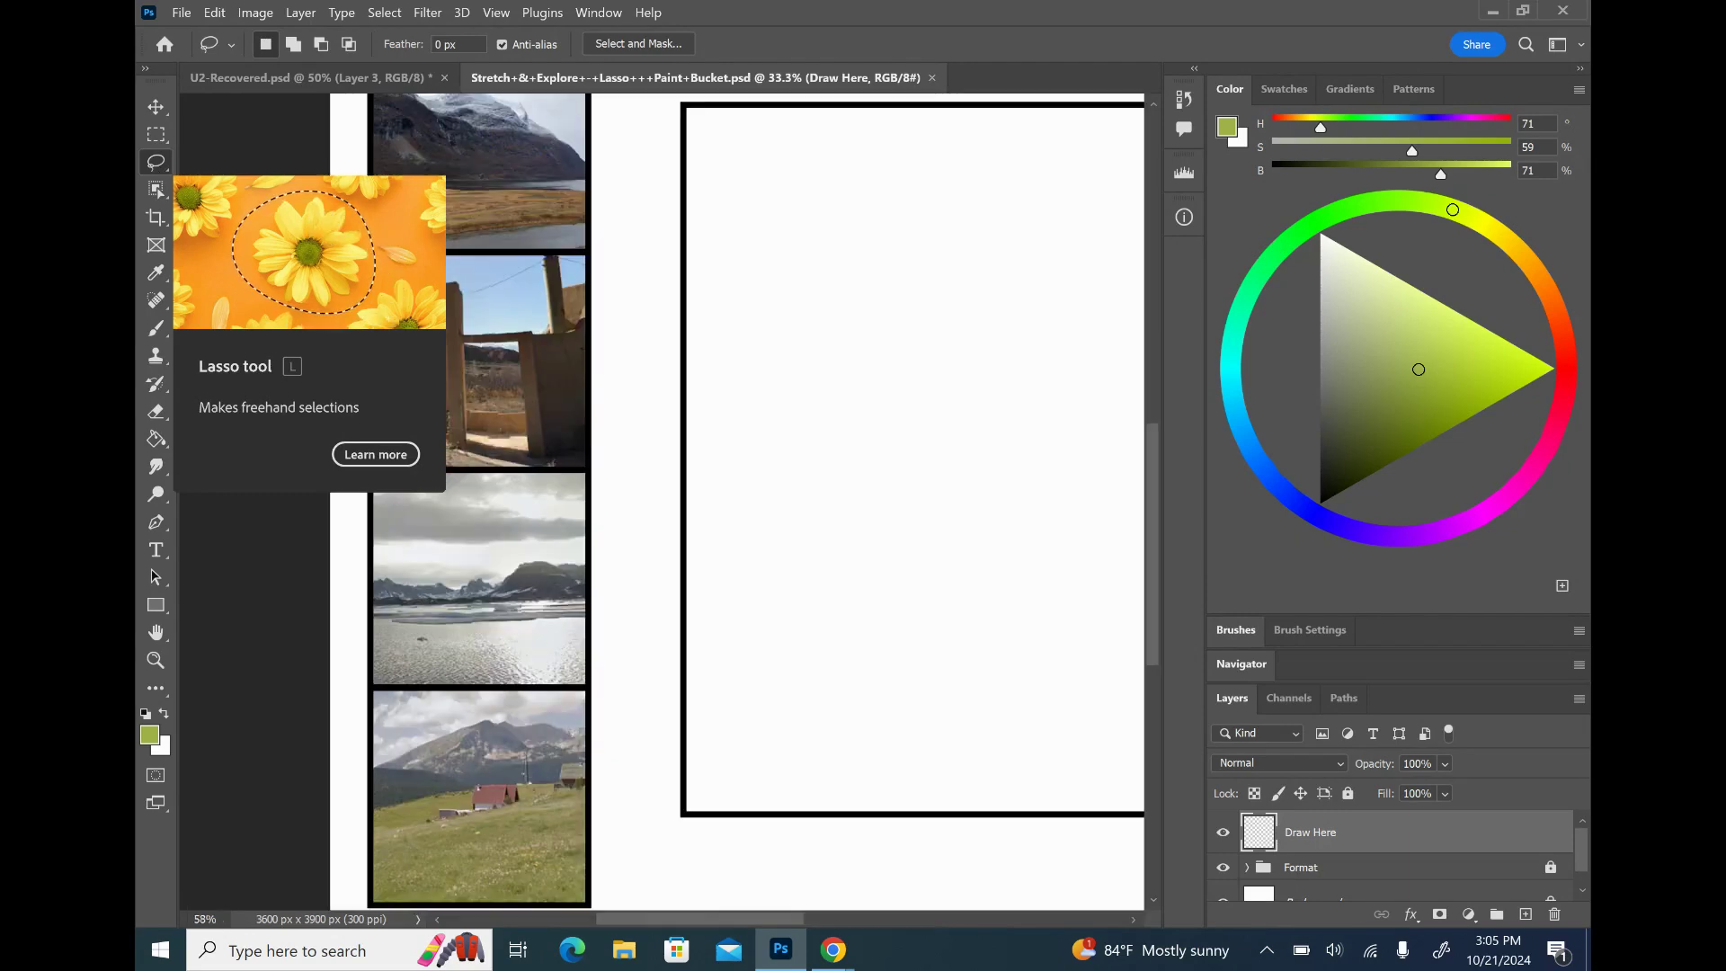
scroll(320, 657, "up", 2)
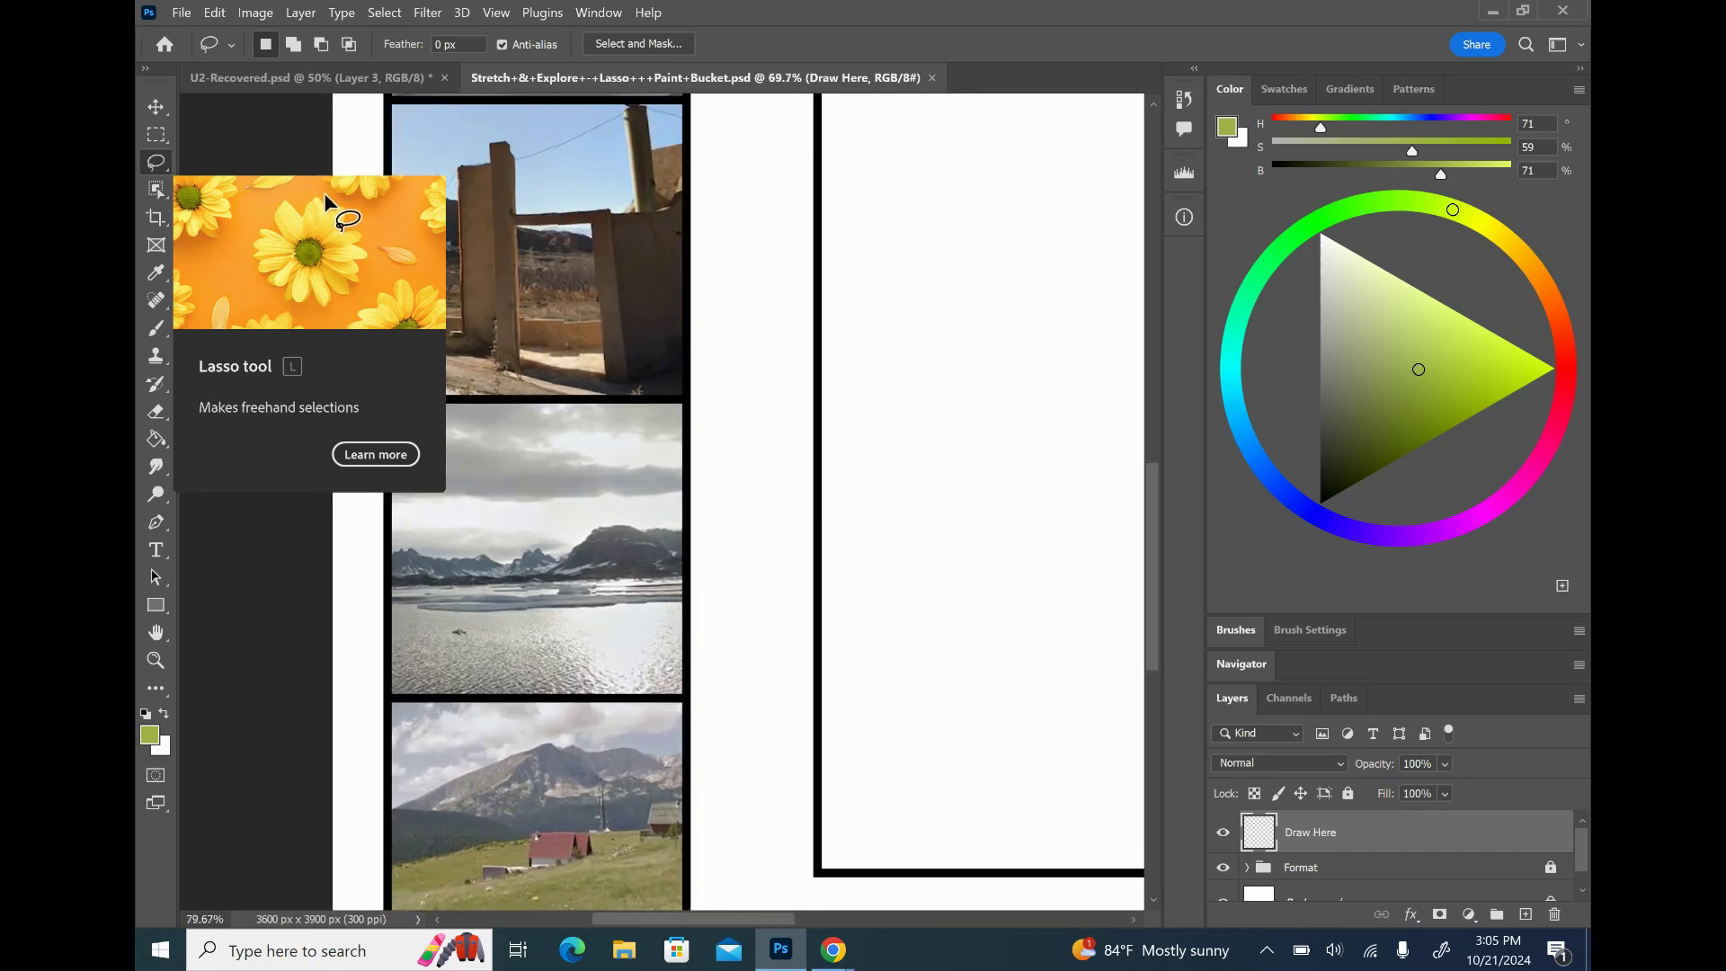
scroll(467, 813, "down", 2)
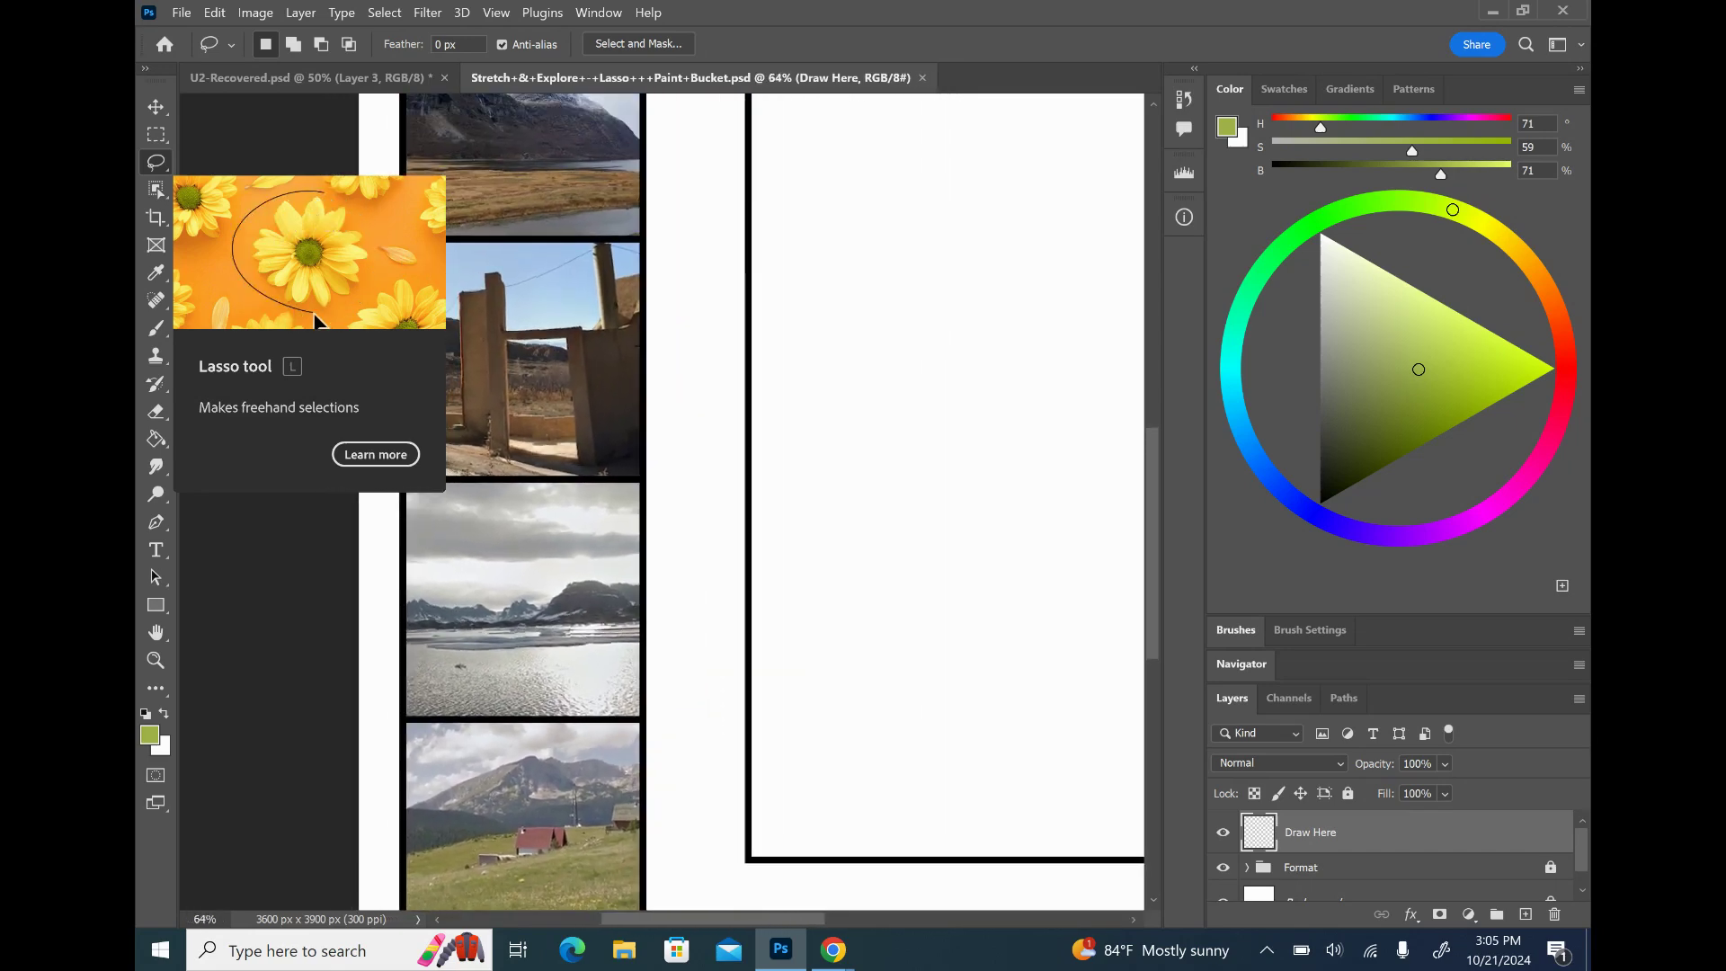
key("i")
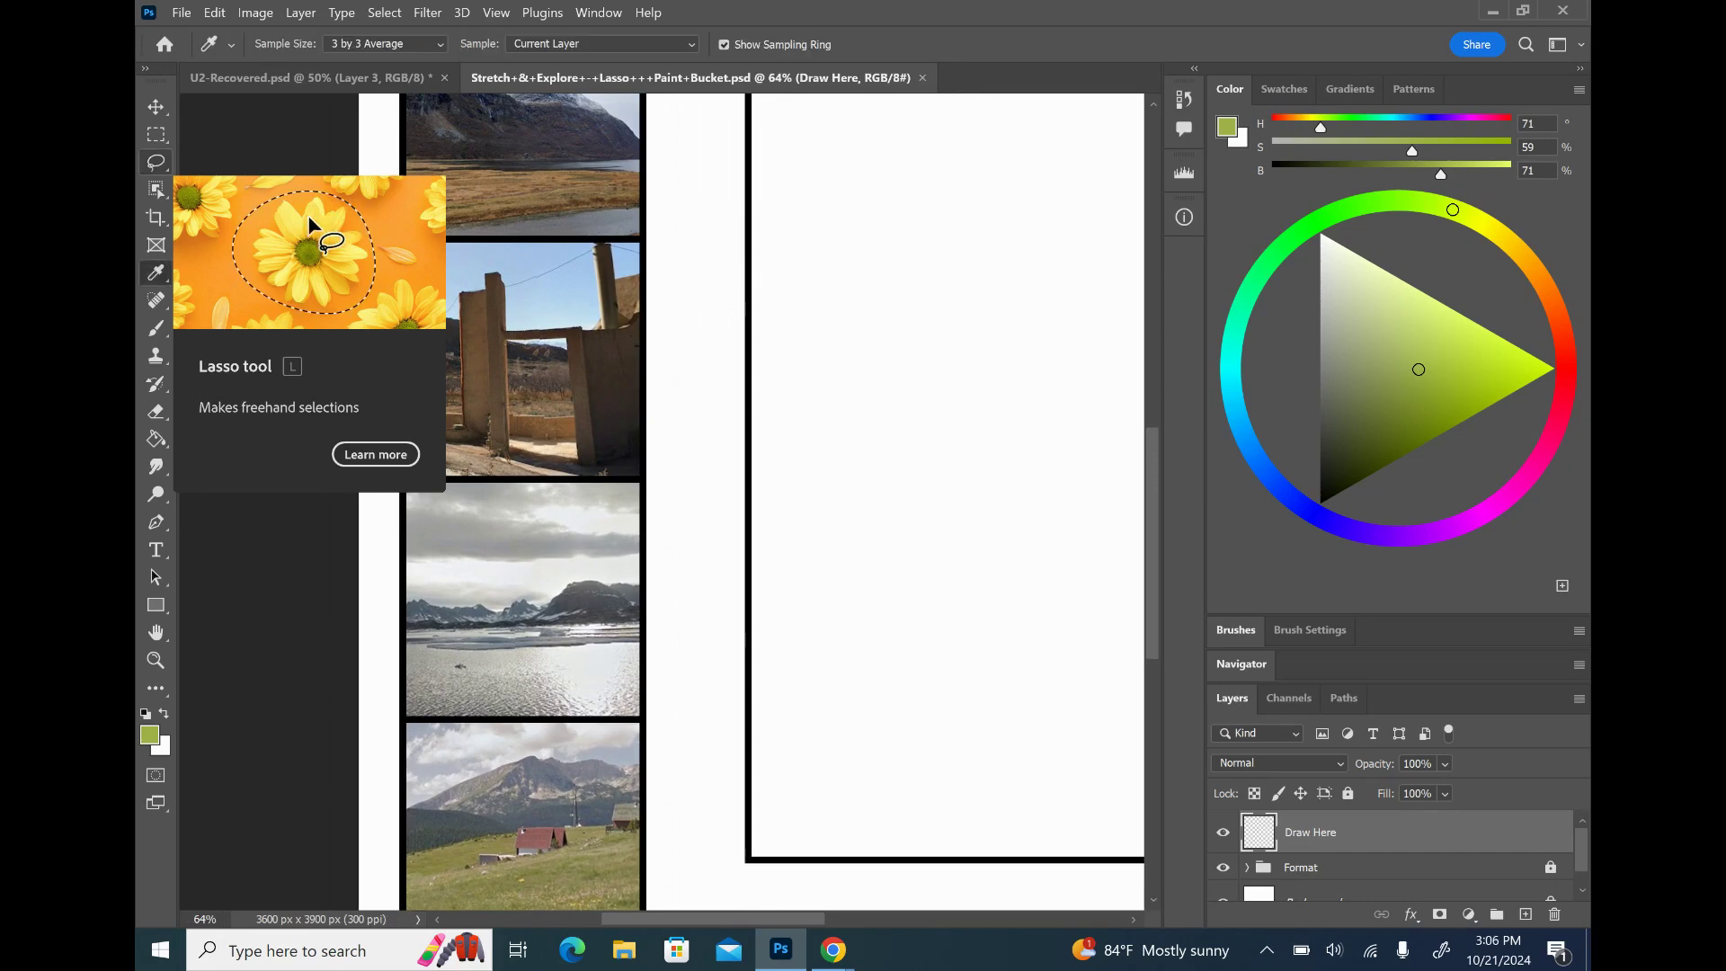
left_click(632, 749)
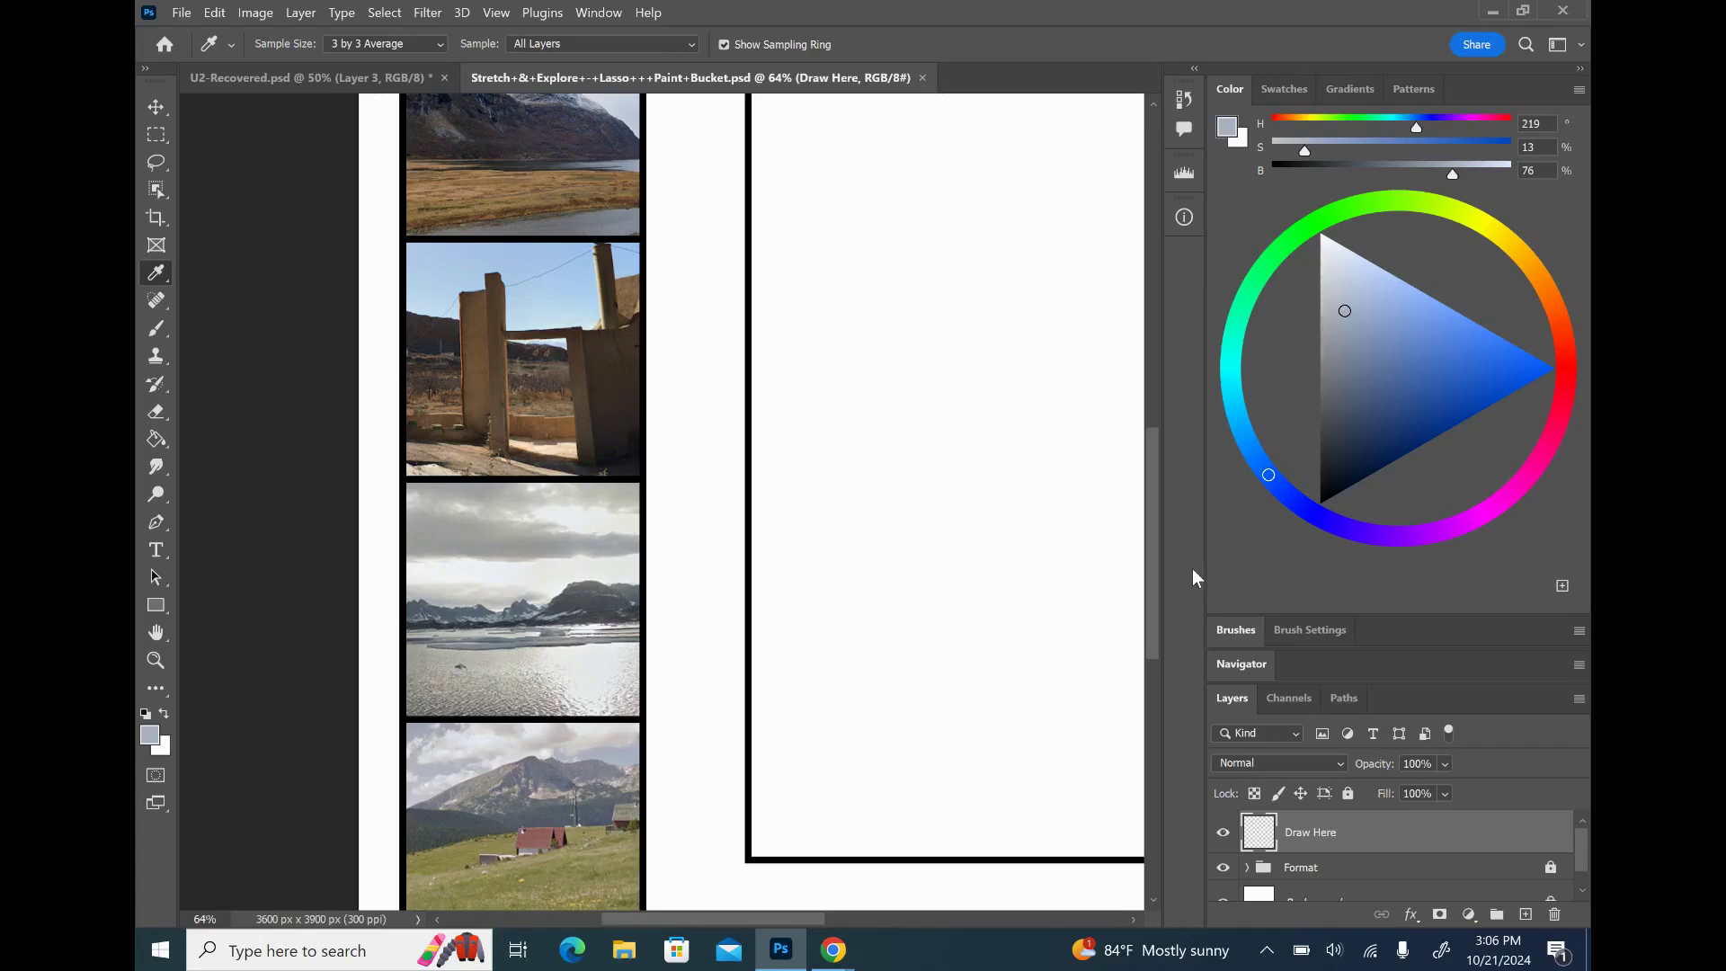
mouse_move(1393, 302)
left_mouse_down()
mouse_move(1371, 341)
mouse_move(1368, 326)
left_mouse_up()
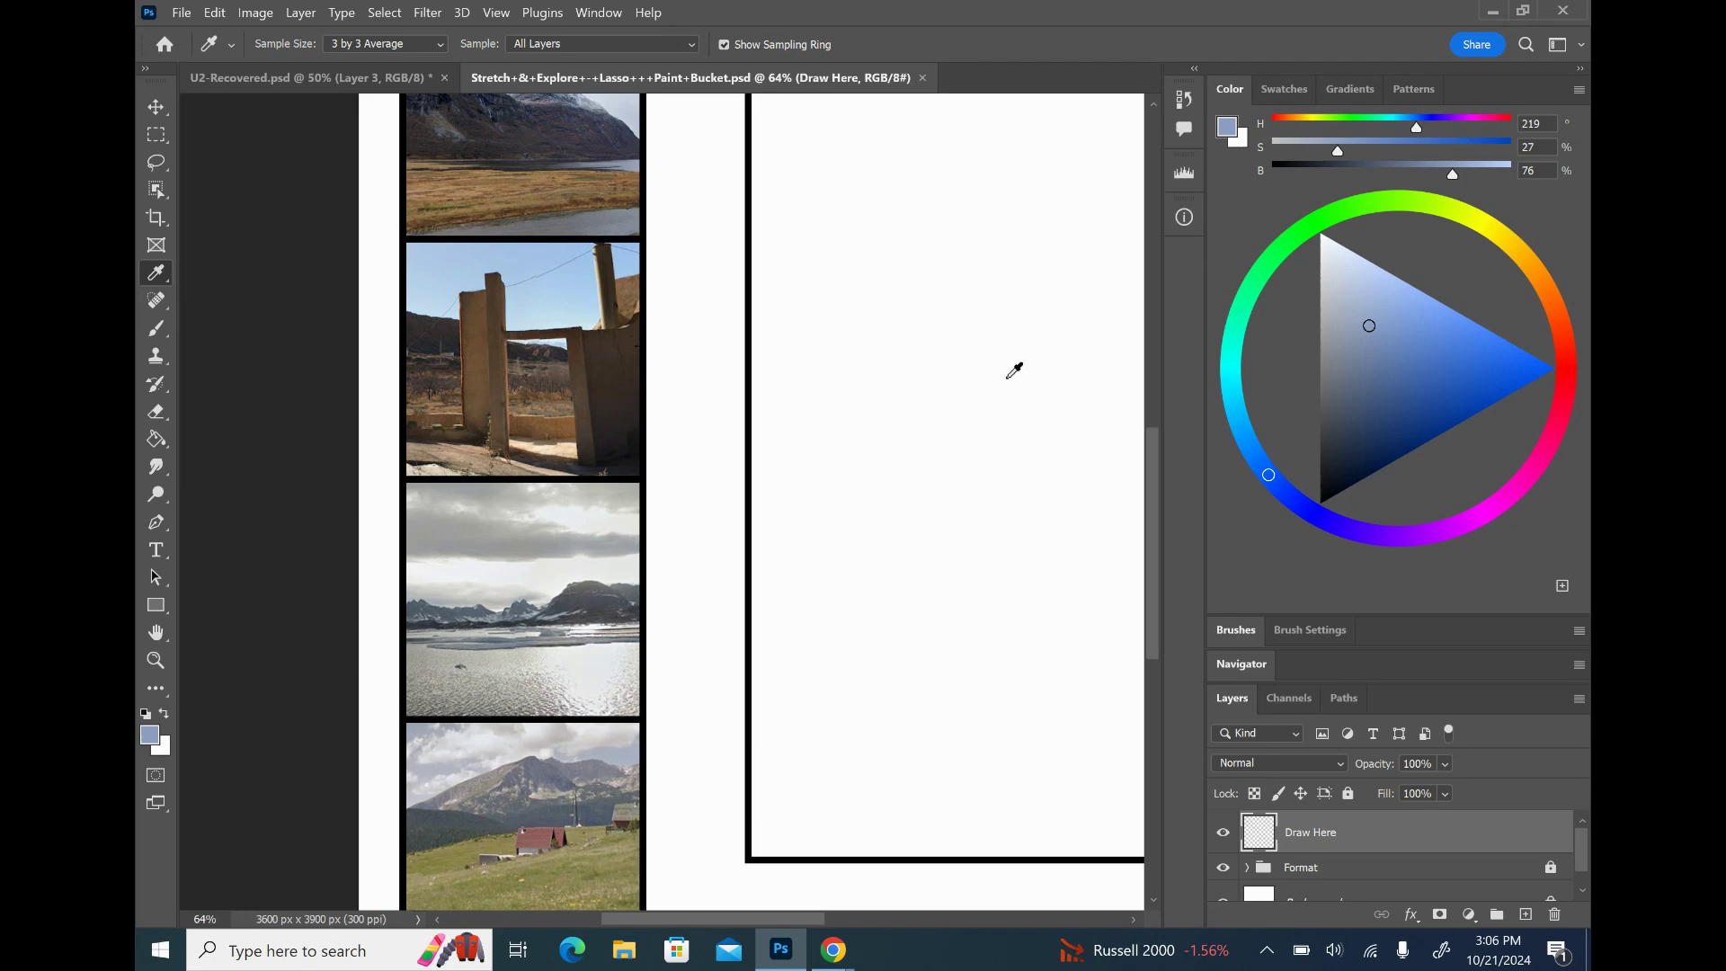
scroll(1014, 371, "down", 5)
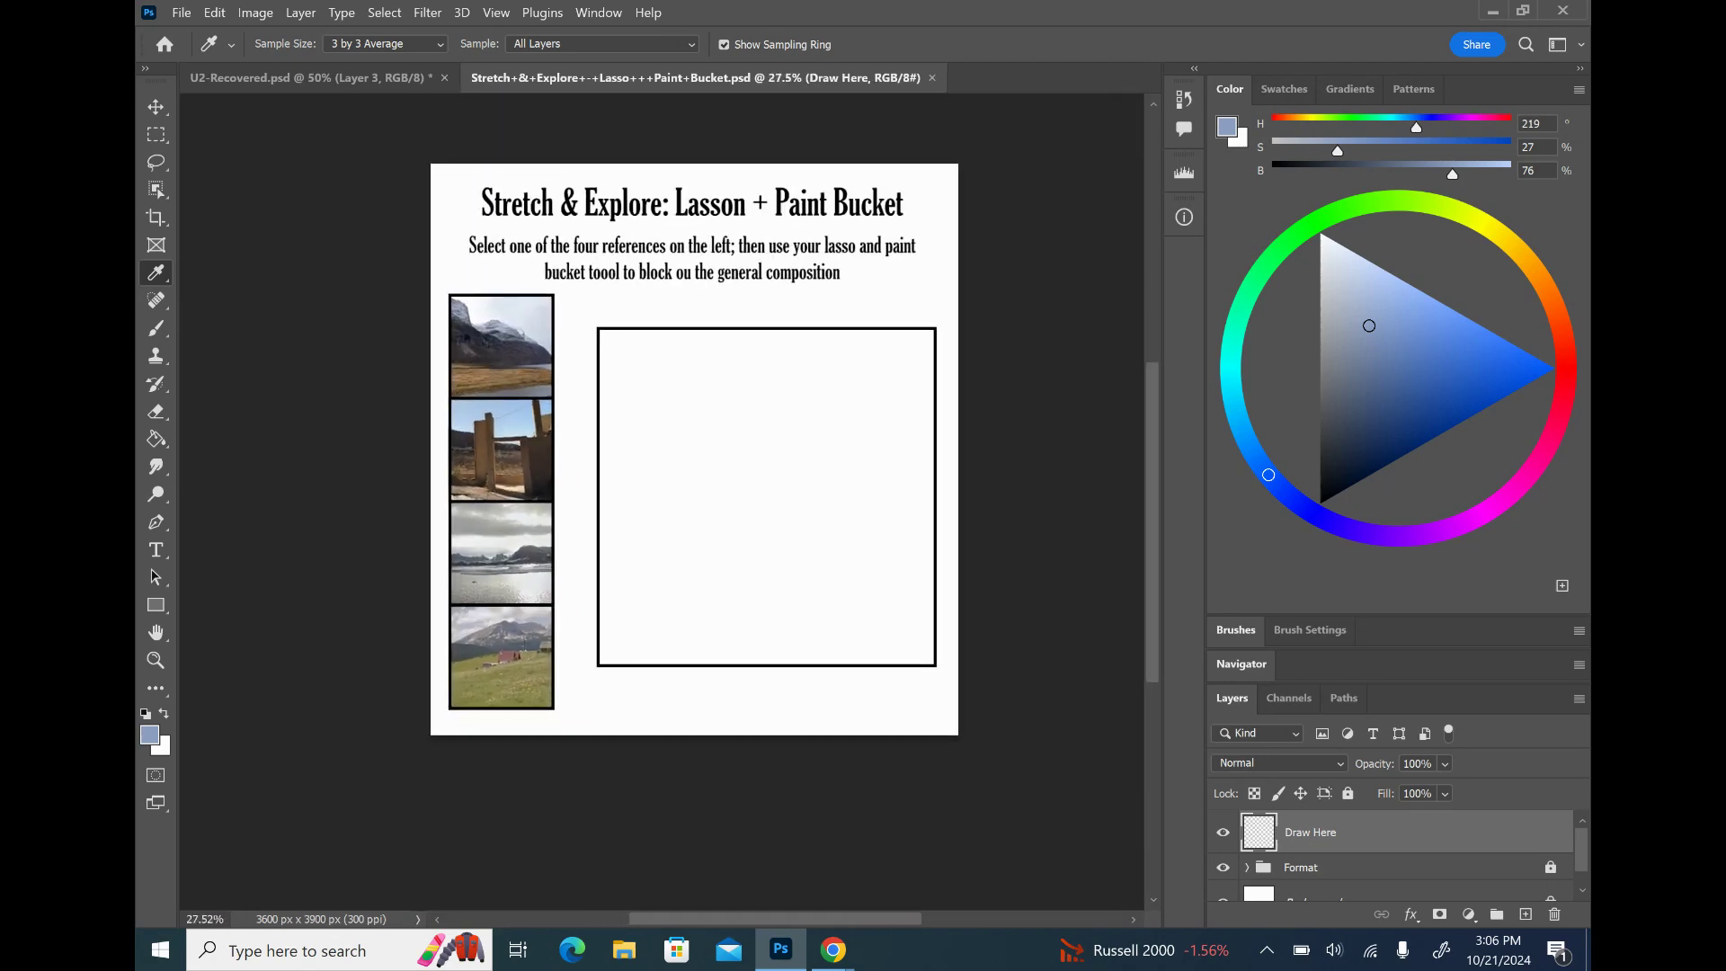
- Lasso a rough region across the top of the frame and fill it with the greyish blue
left_click(156, 162)
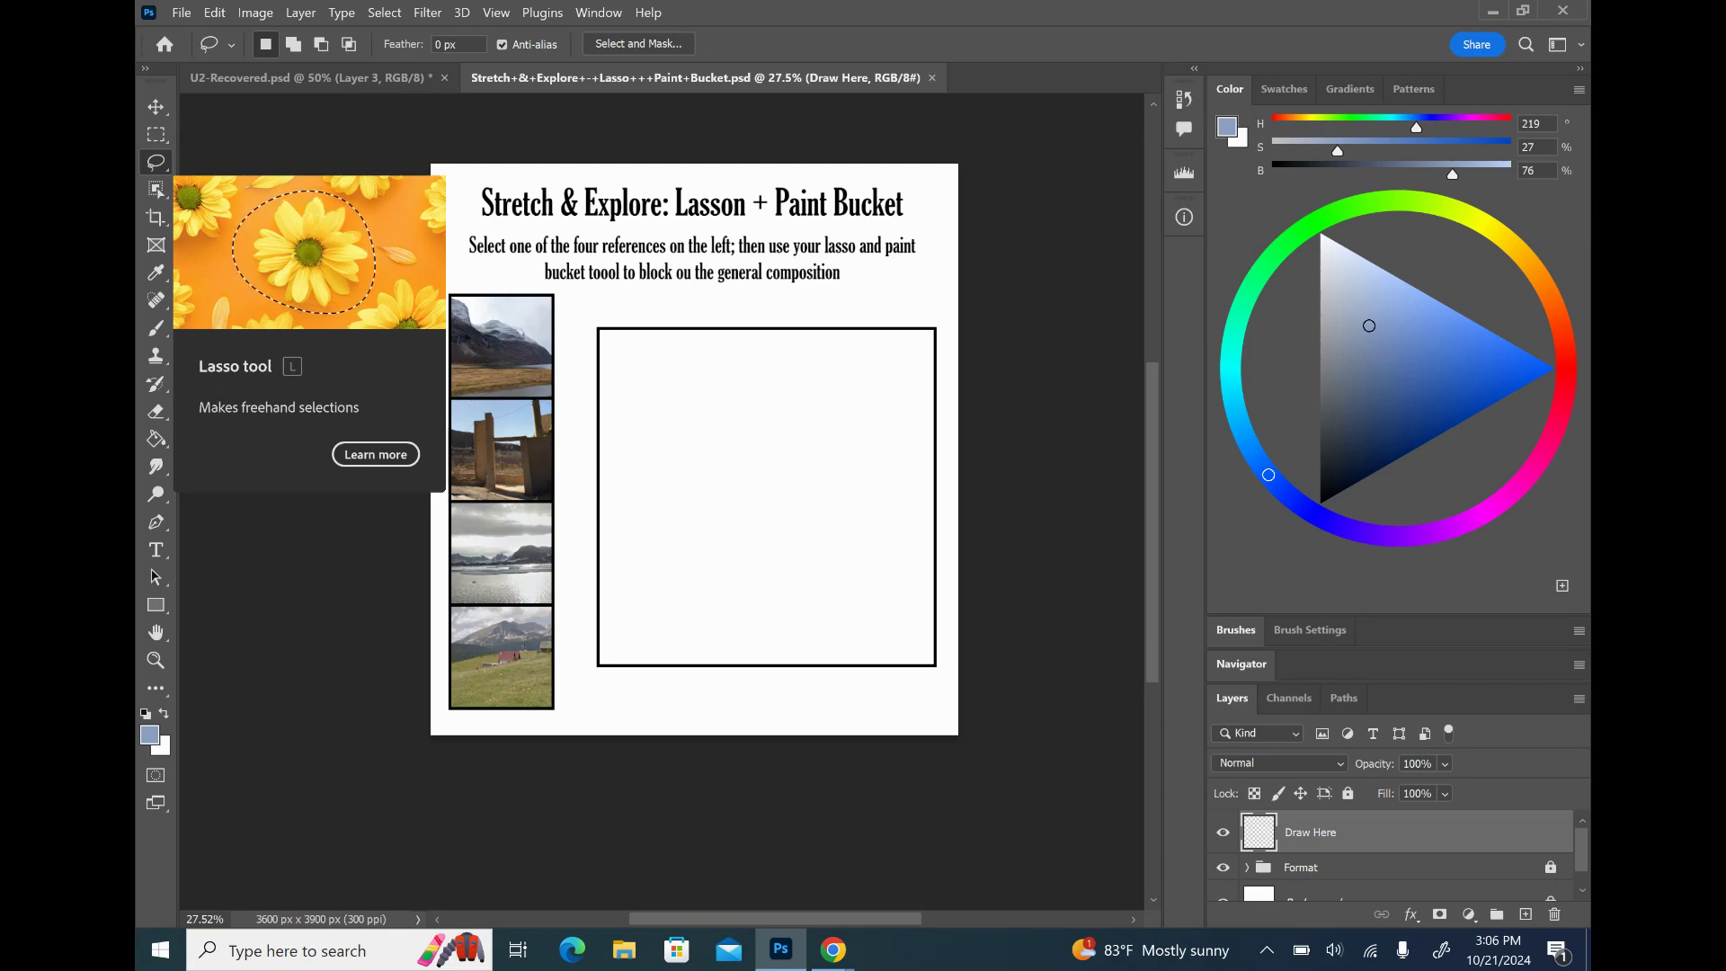
mouse_move(585, 321)
left_mouse_down()
mouse_move(599, 494)
mouse_move(617, 521)
mouse_move(899, 527)
mouse_move(949, 501)
mouse_move(943, 311)
mouse_move(590, 320)
left_mouse_up()
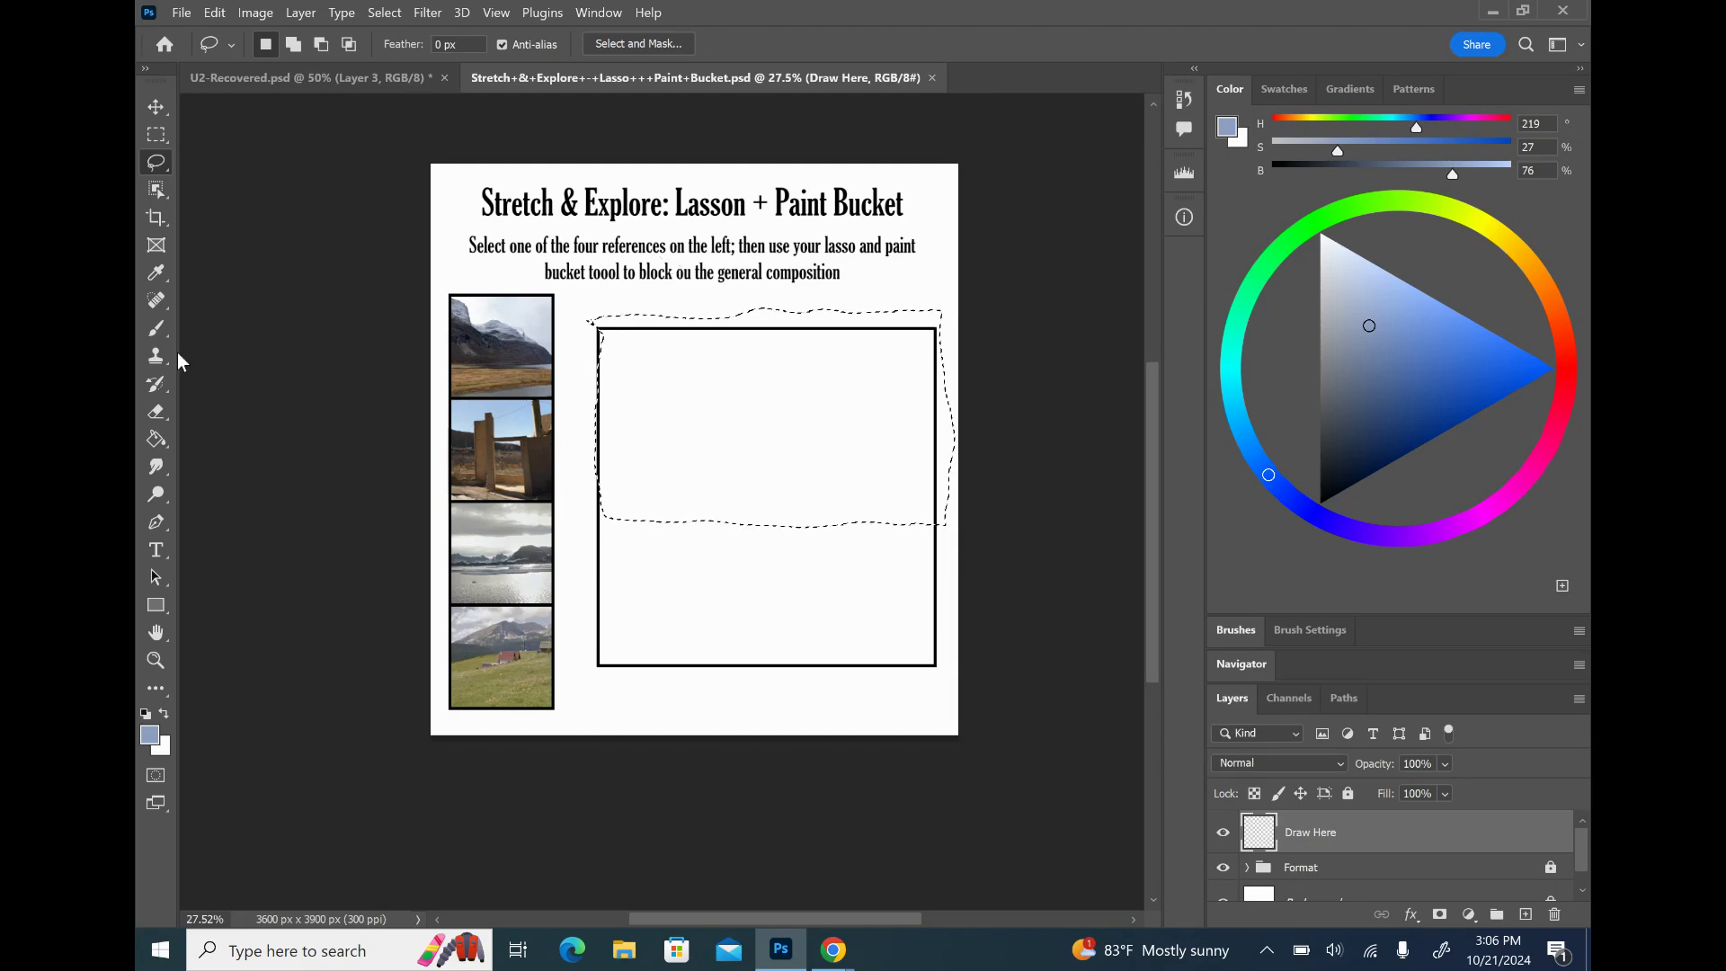
left_click(156, 439)
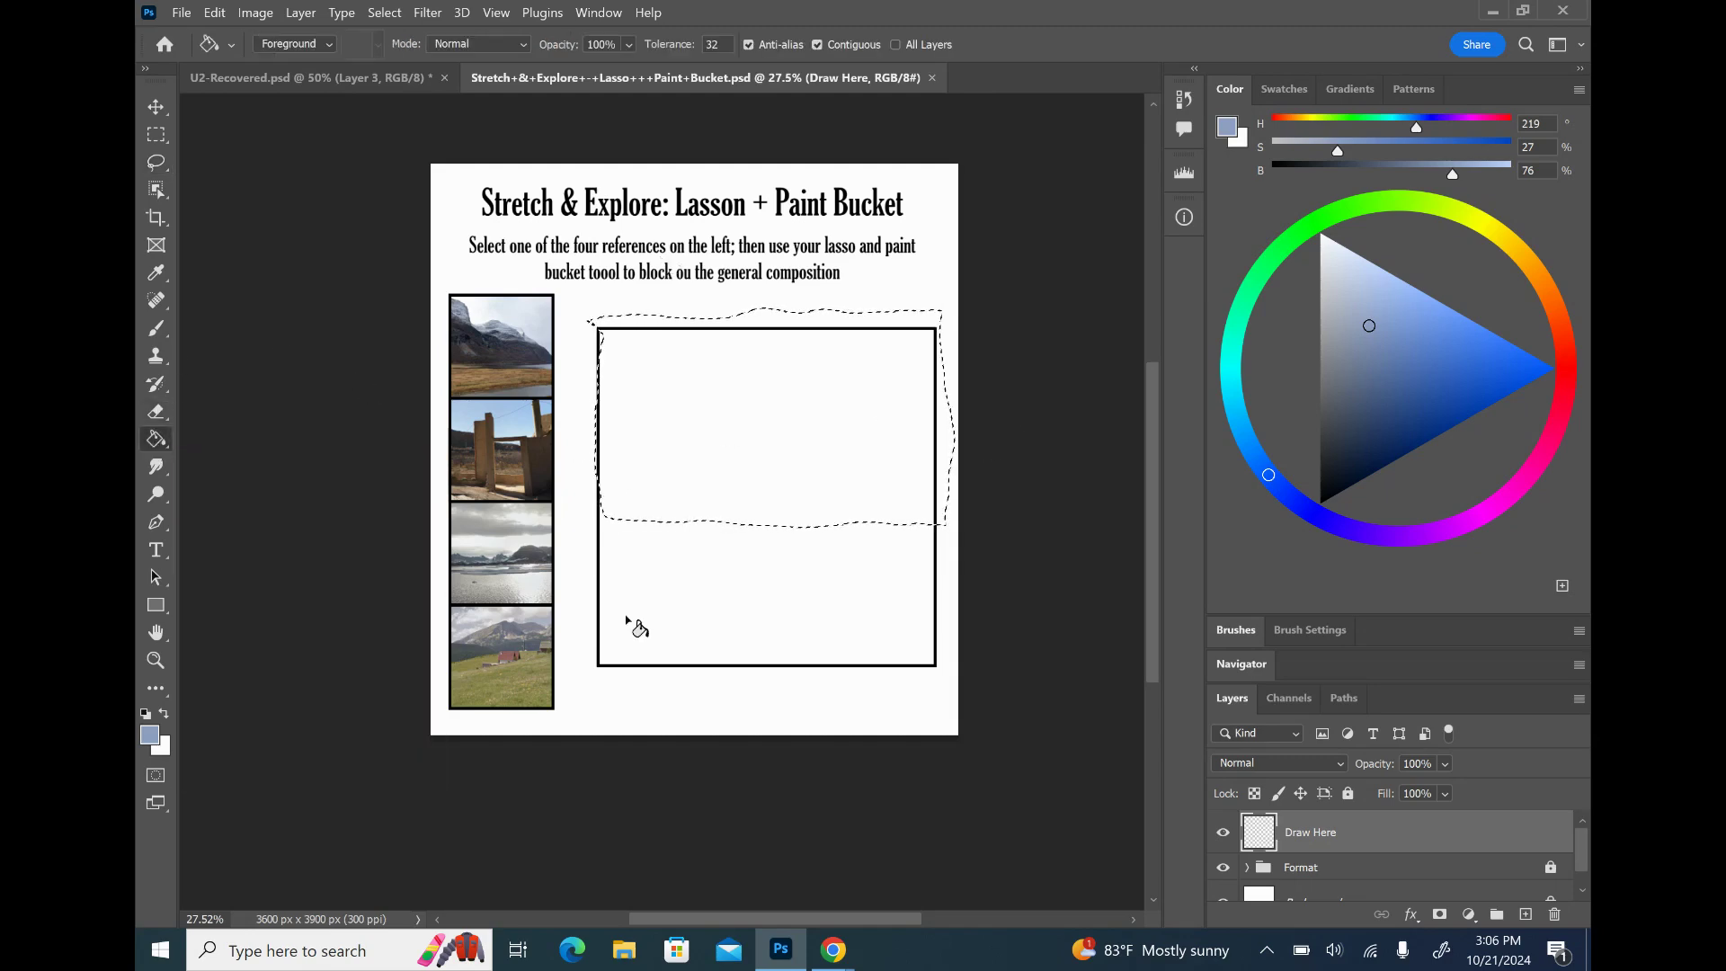
left_click(710, 476)
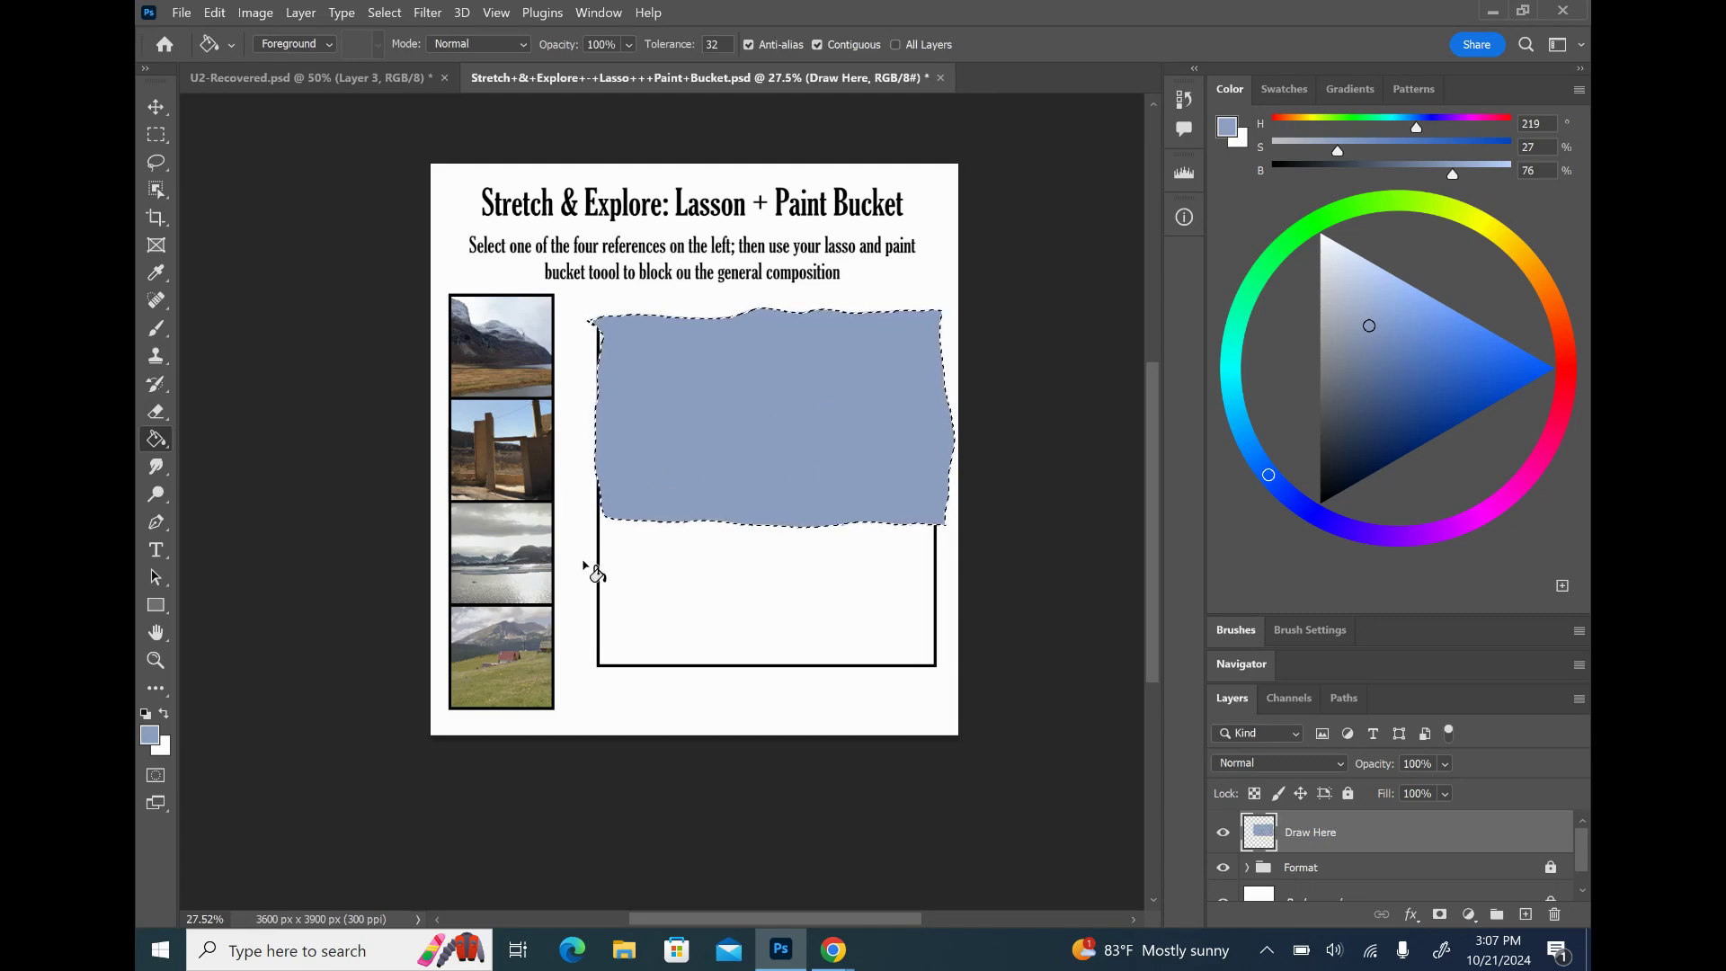
- Sample a grey (H 240, S 7, B 55) from the mountain reference photo as foreground colour
scroll(486, 658, "up", 5)
scroll(486, 658, "down", 3)
key("i")
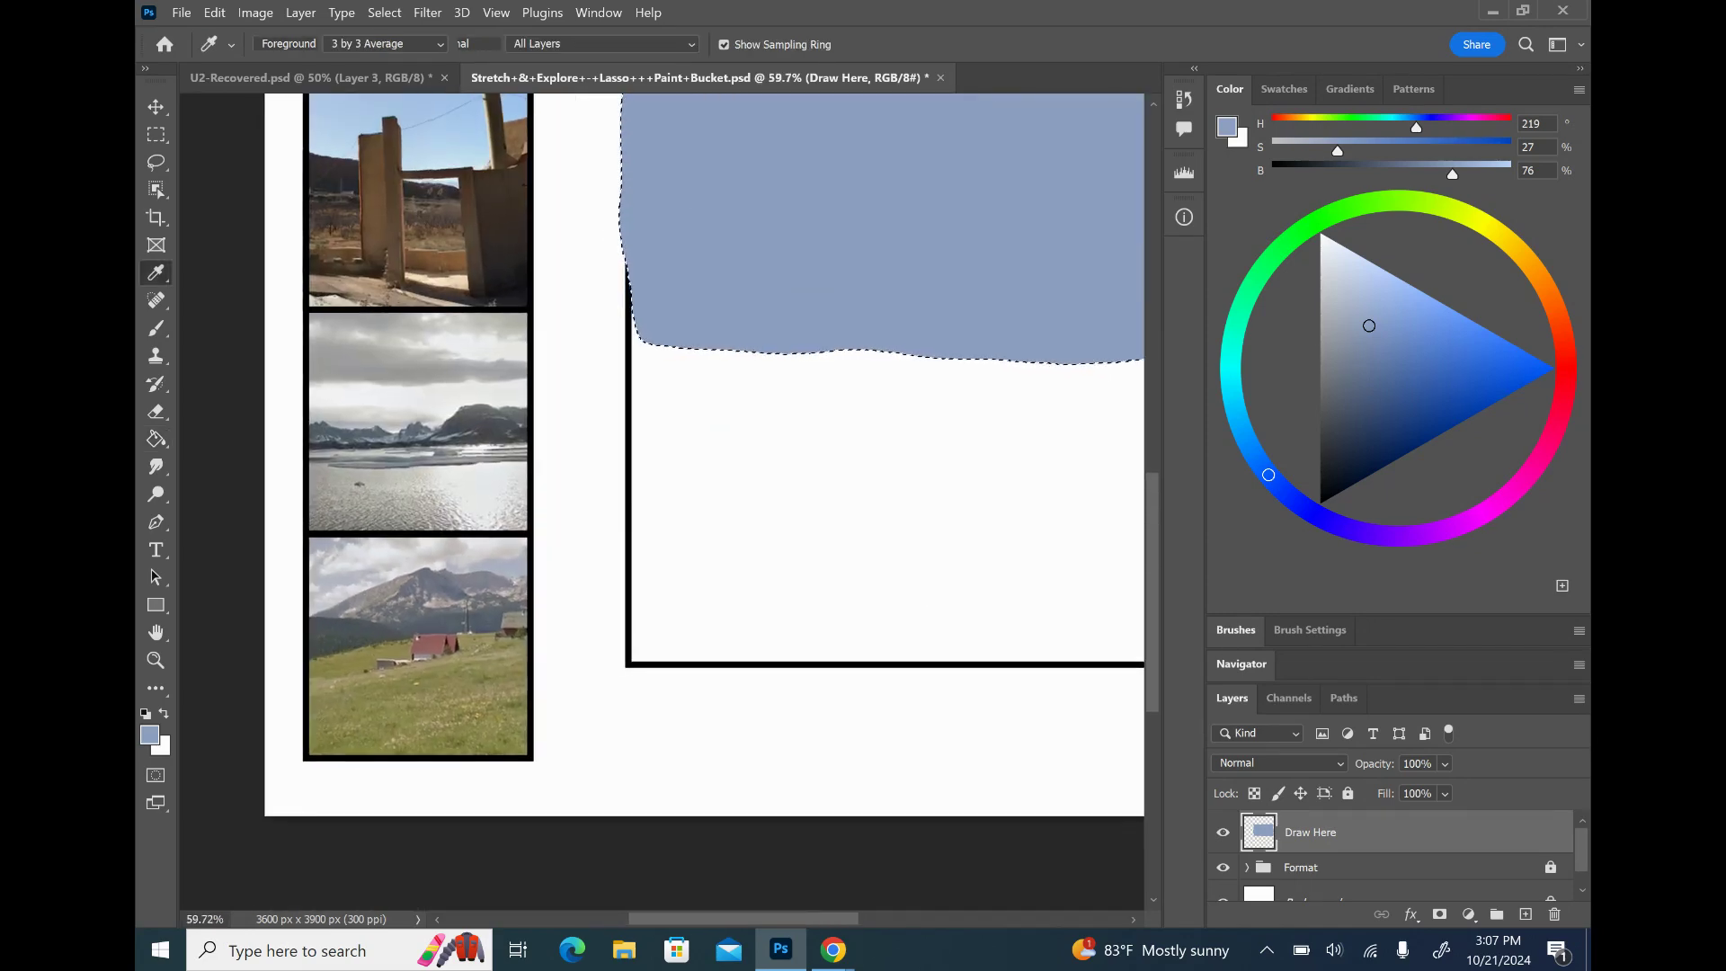
left_click(486, 567)
- Deselect the sky and lasso the mountain ridge shape, holding Shift to add to it
scroll(773, 331, "down", 2)
scroll(774, 331, "down", 1)
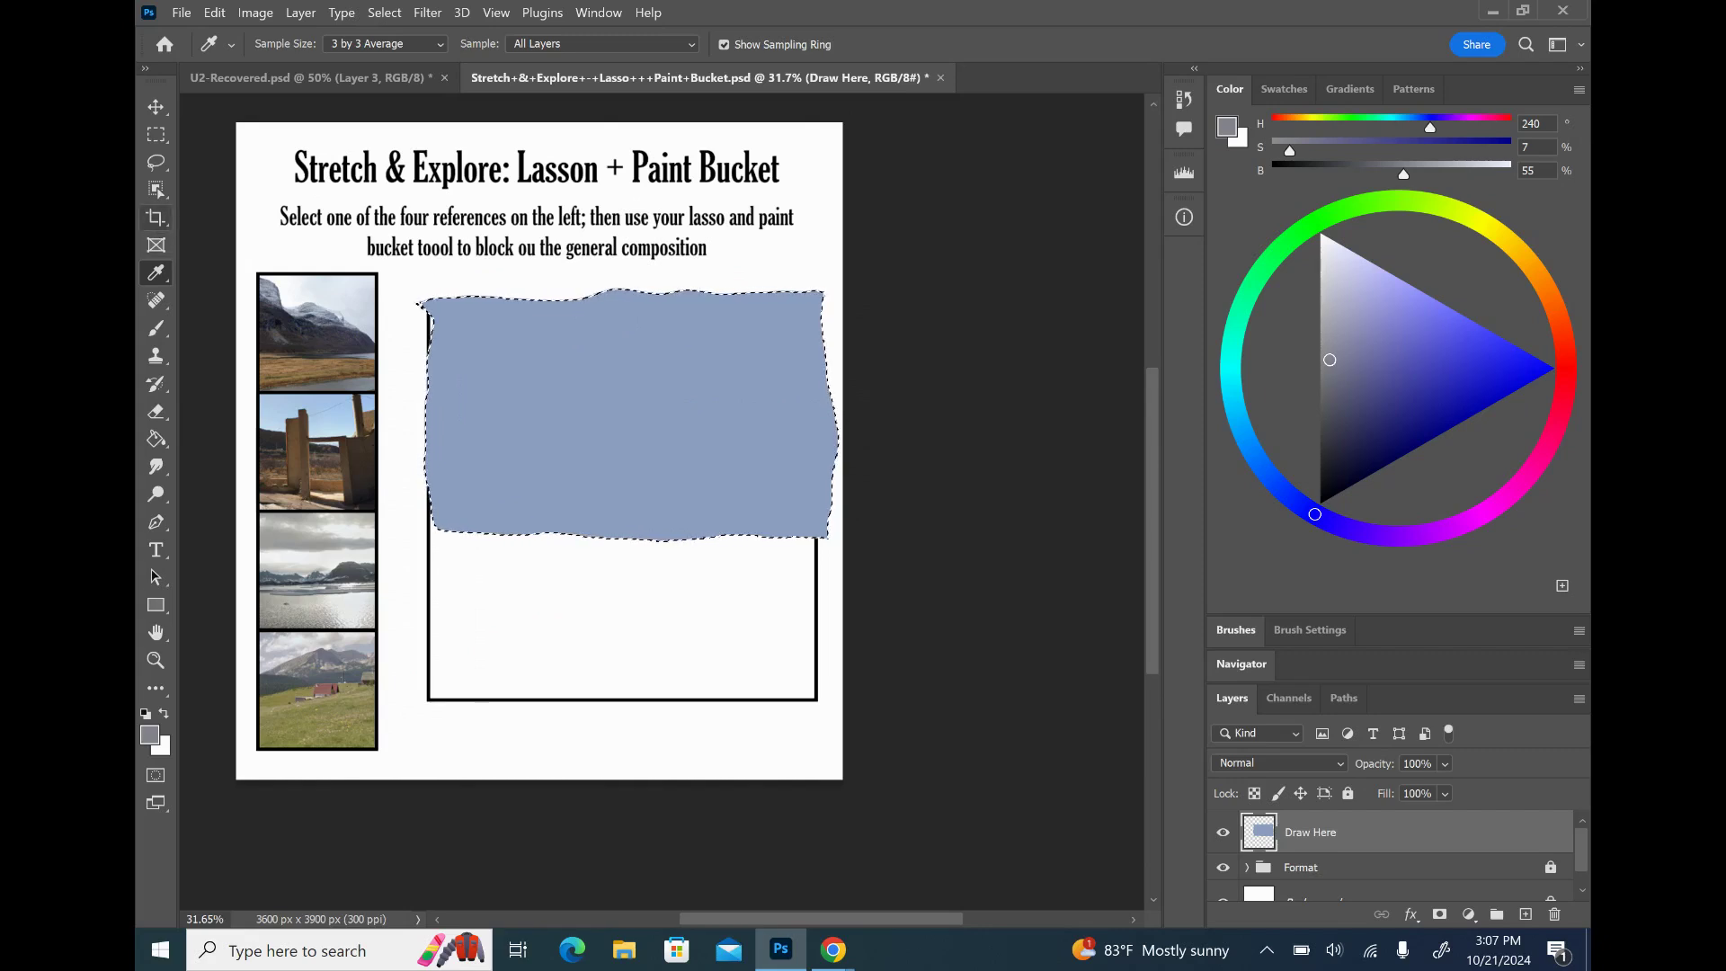
key("l")
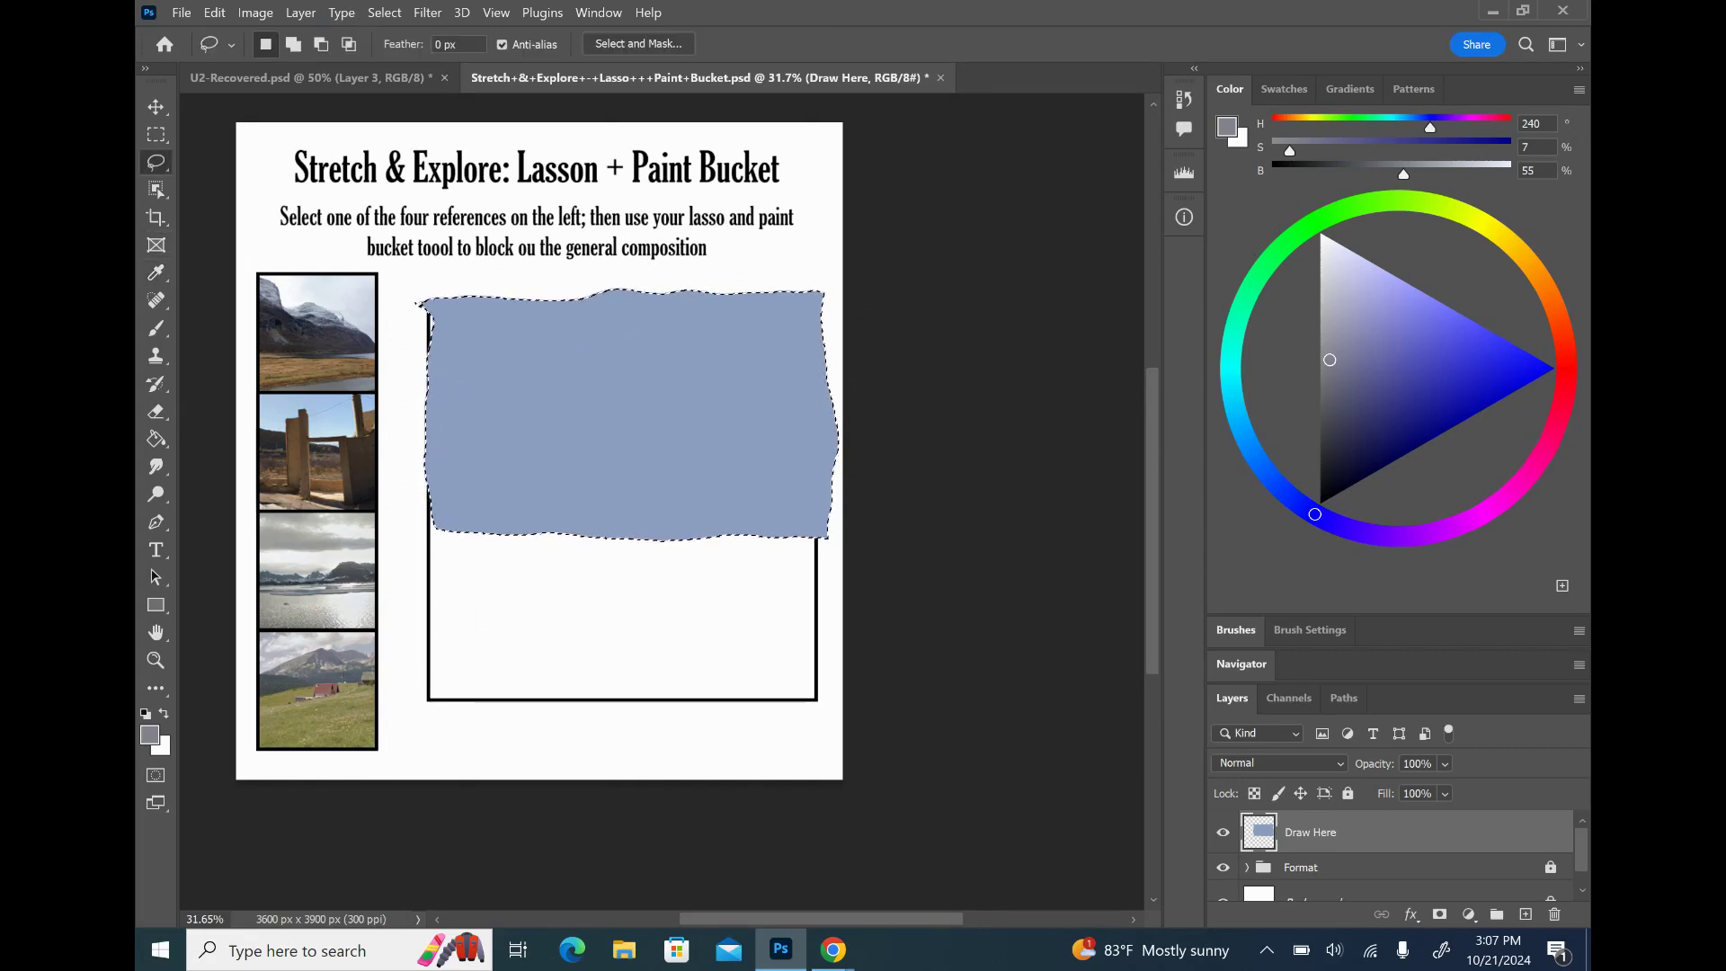
left_click(423, 489)
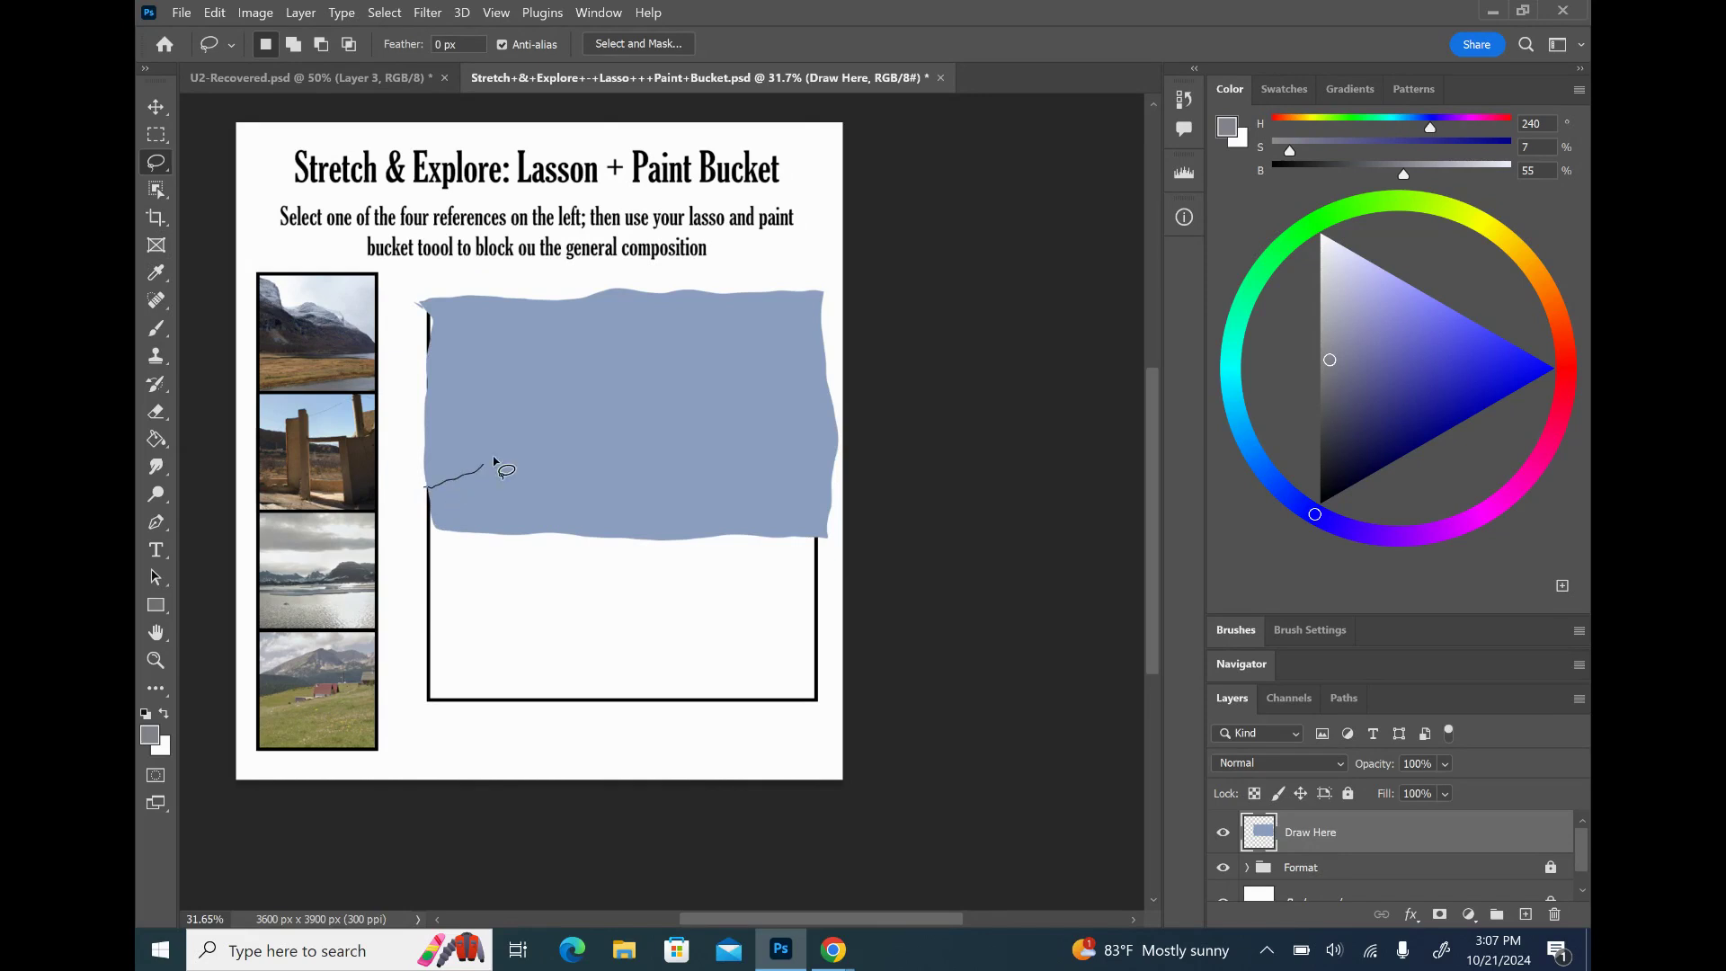
mouse_move(492, 461)
left_mouse_down()
mouse_move(619, 412)
mouse_move(764, 461)
left_mouse_up()
key("shift")
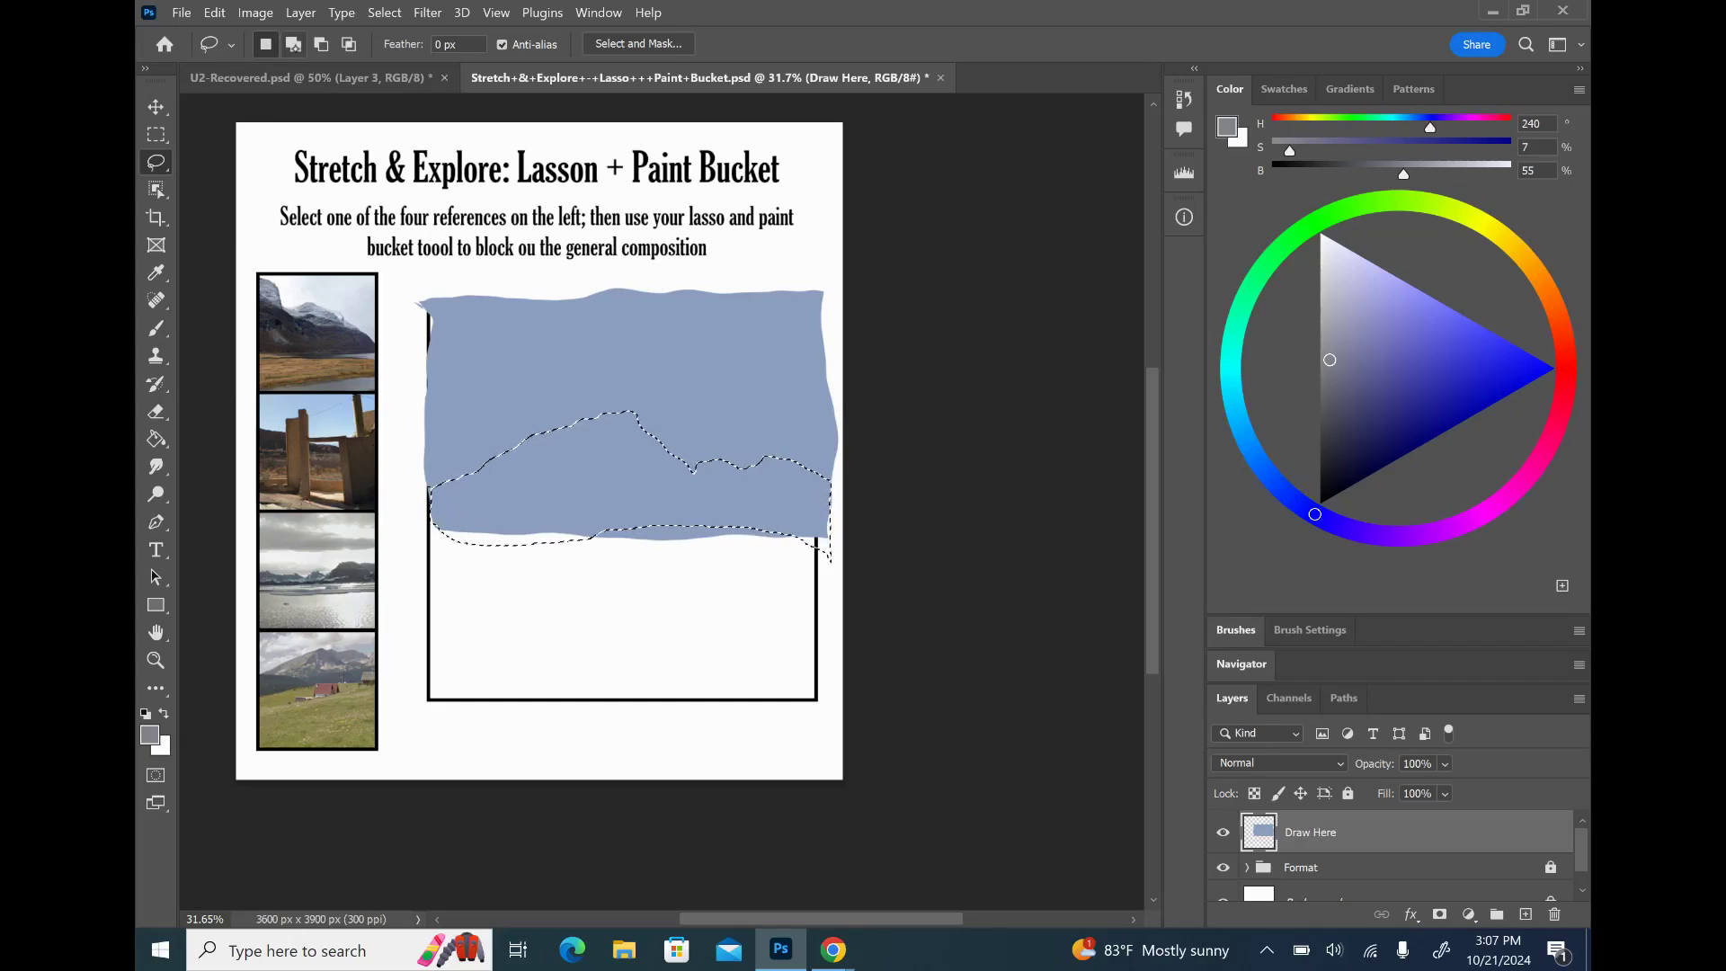
- Refine the mountain-ridge outline with Add and Subtract selection modes, ready for the grey Paint Bucket fill
left_click(294, 45)
left_click_drag(679, 418, 629, 437)
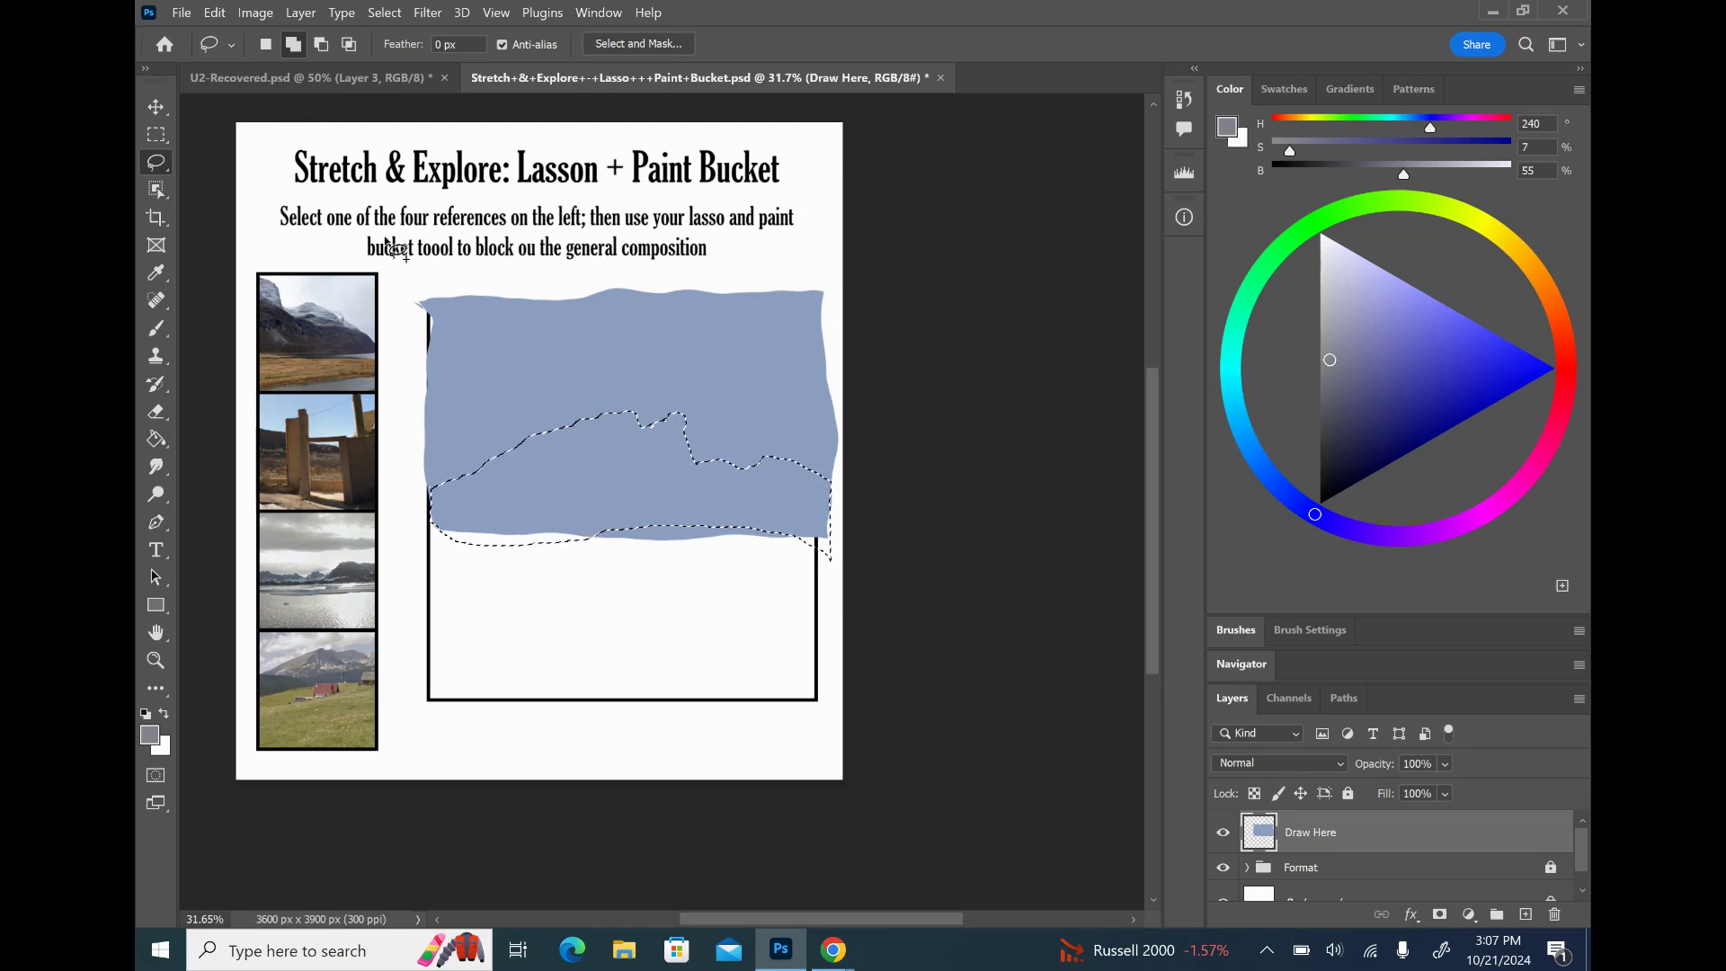
left_click(324, 43)
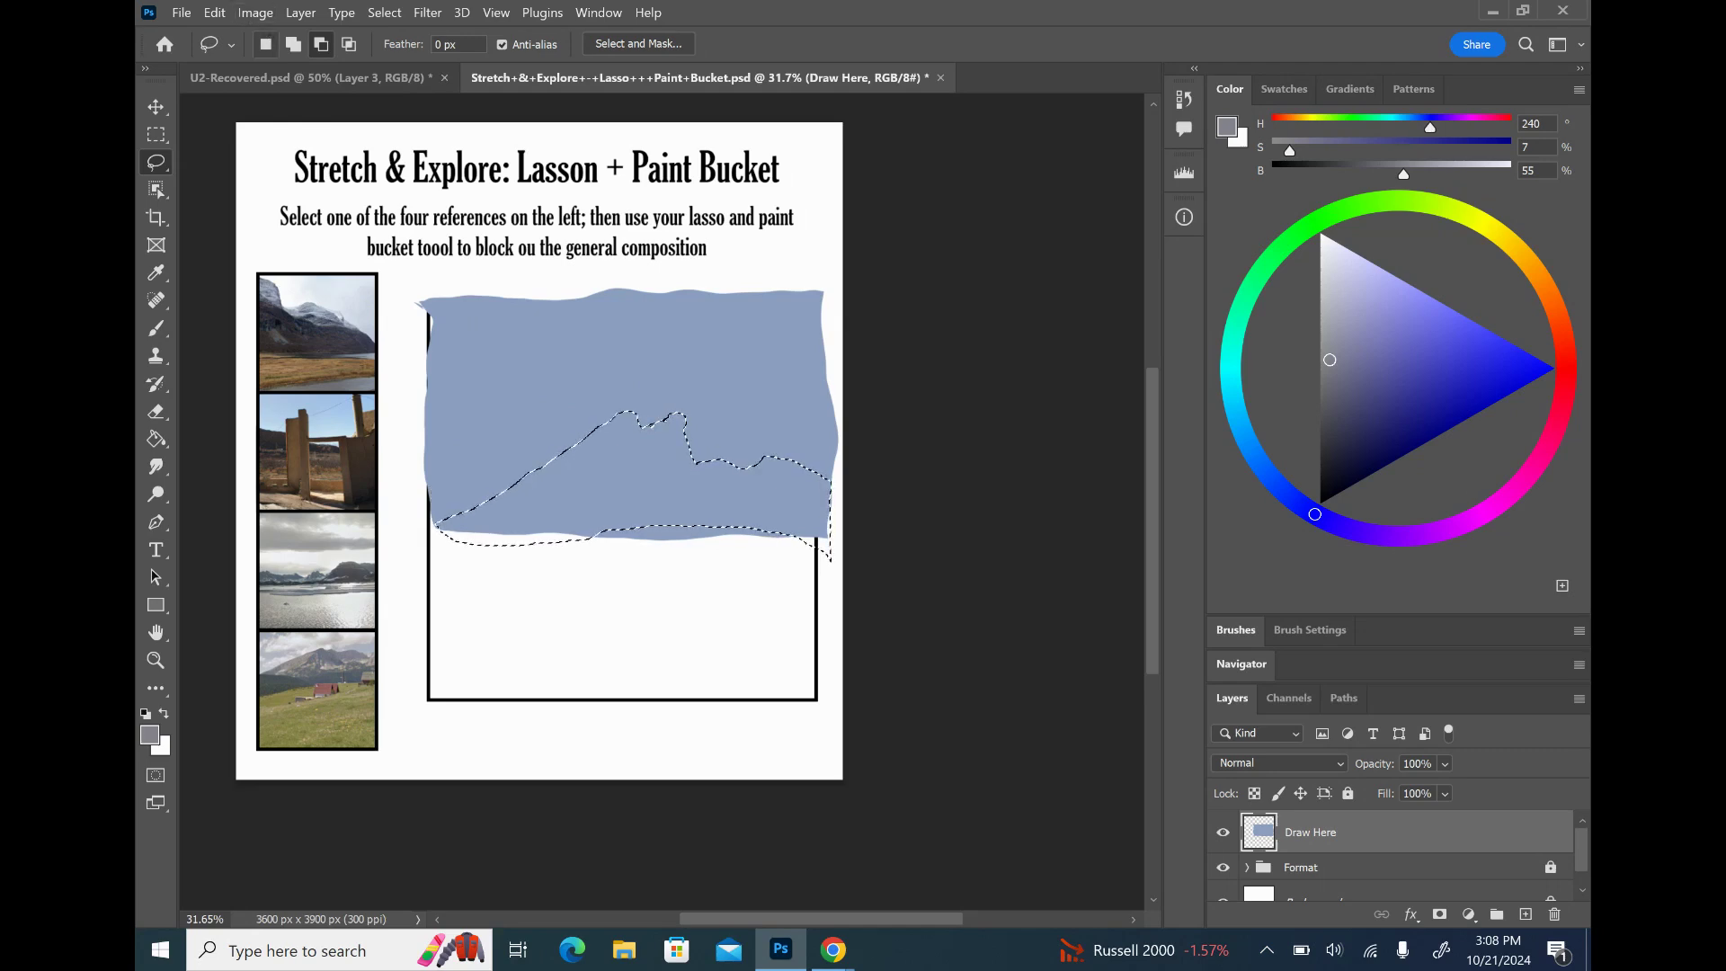
left_click(293, 44)
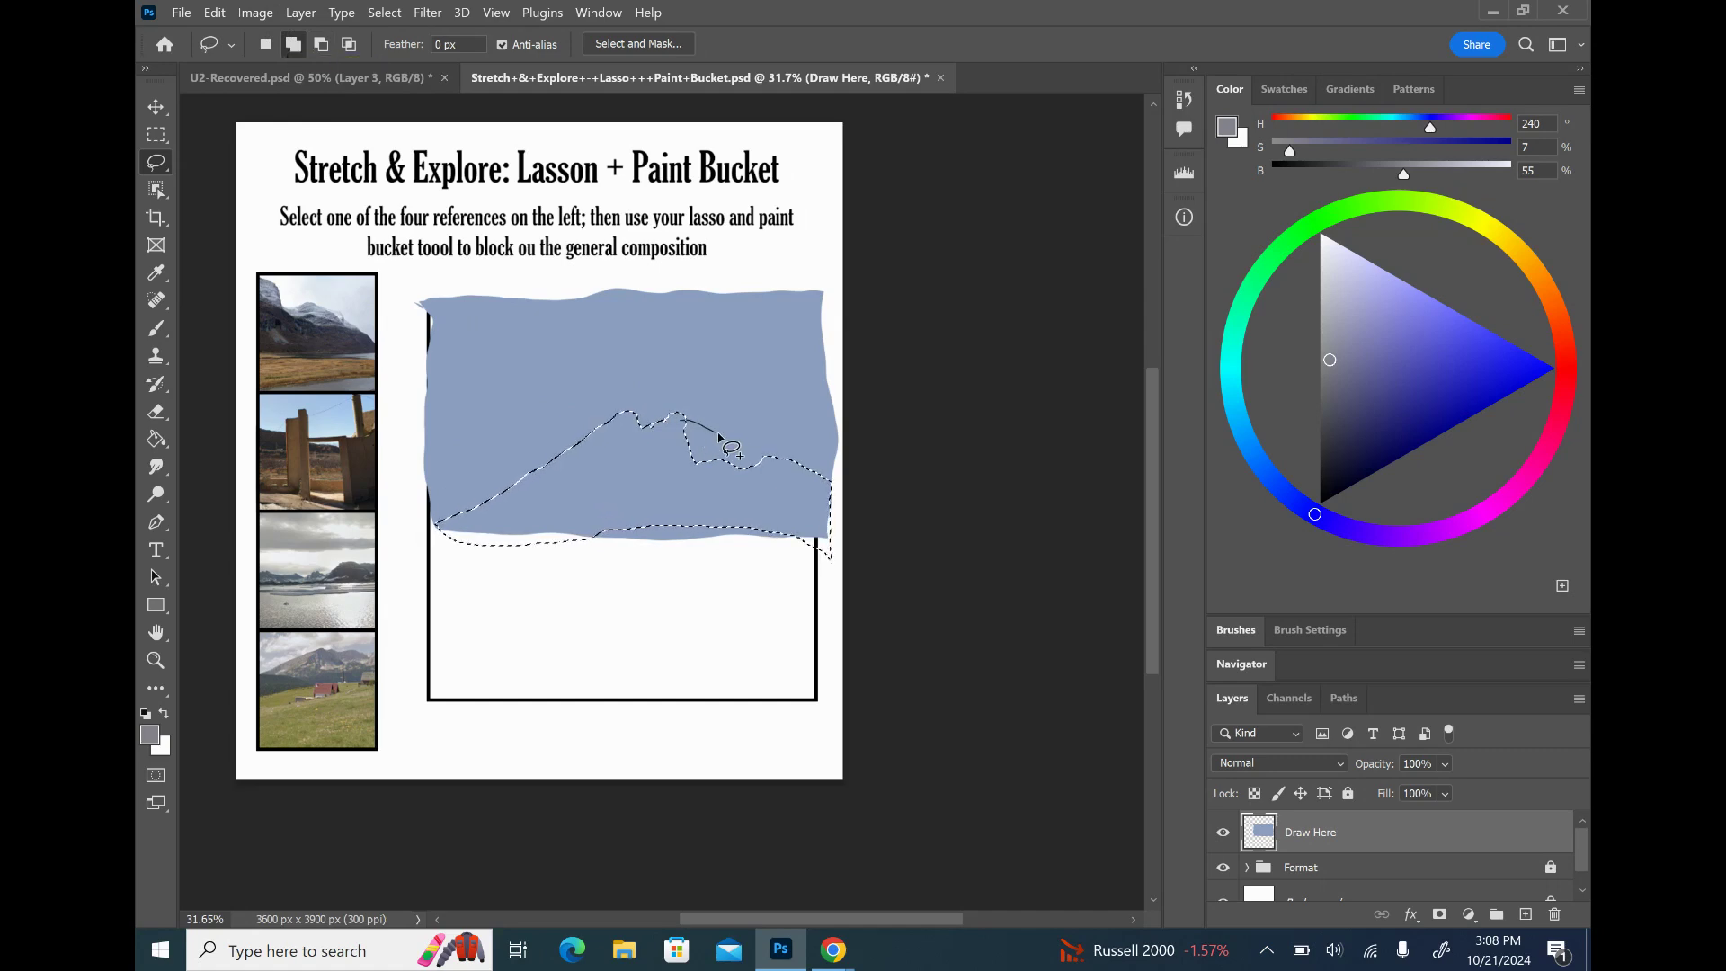
left_click_drag(755, 442, 762, 439)
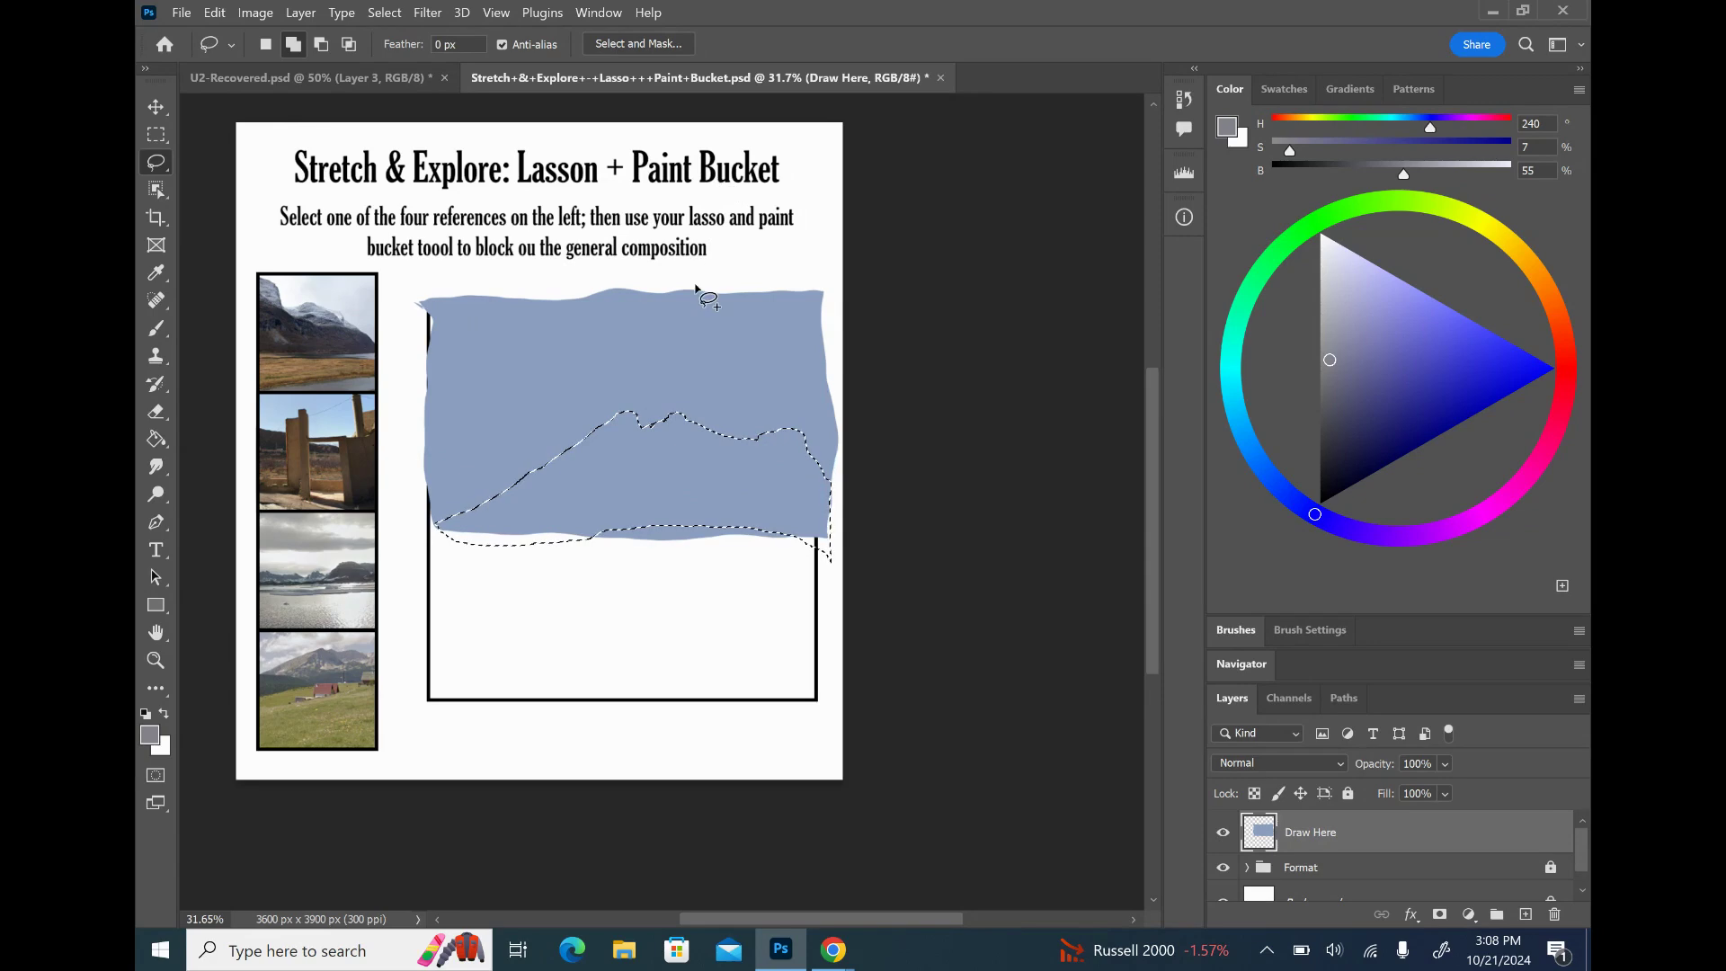
key("g")
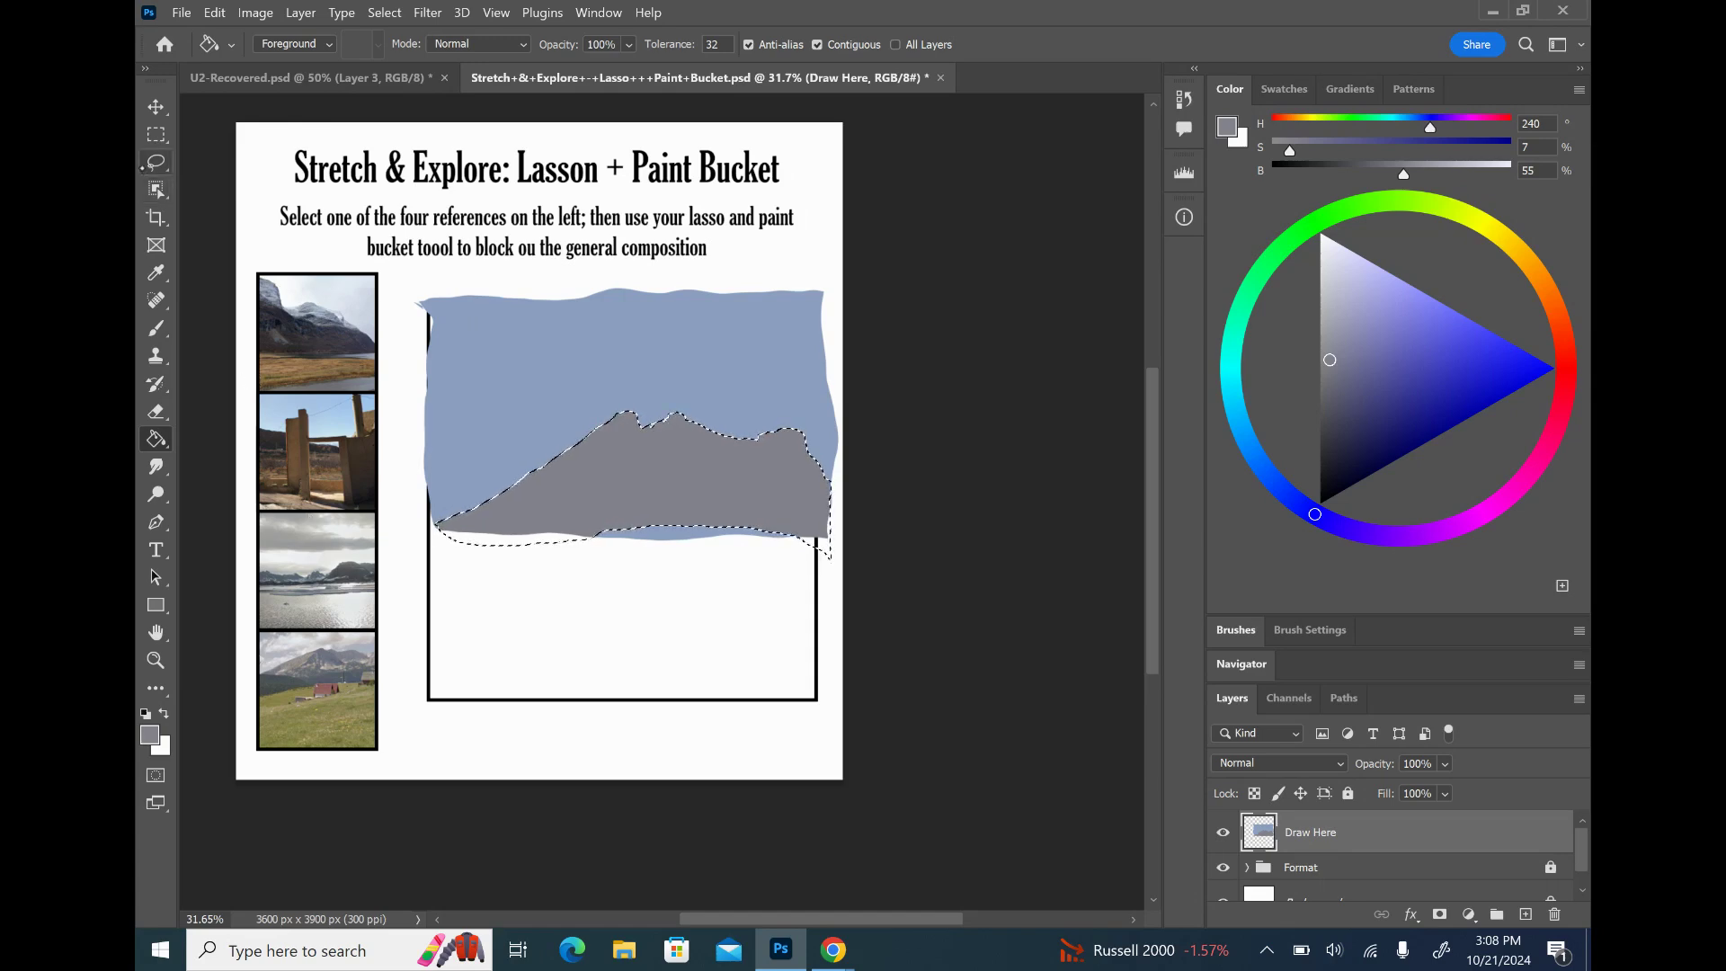
- Deselect the grey mountains and lasso the left slope of the mountain
left_click(155, 162)
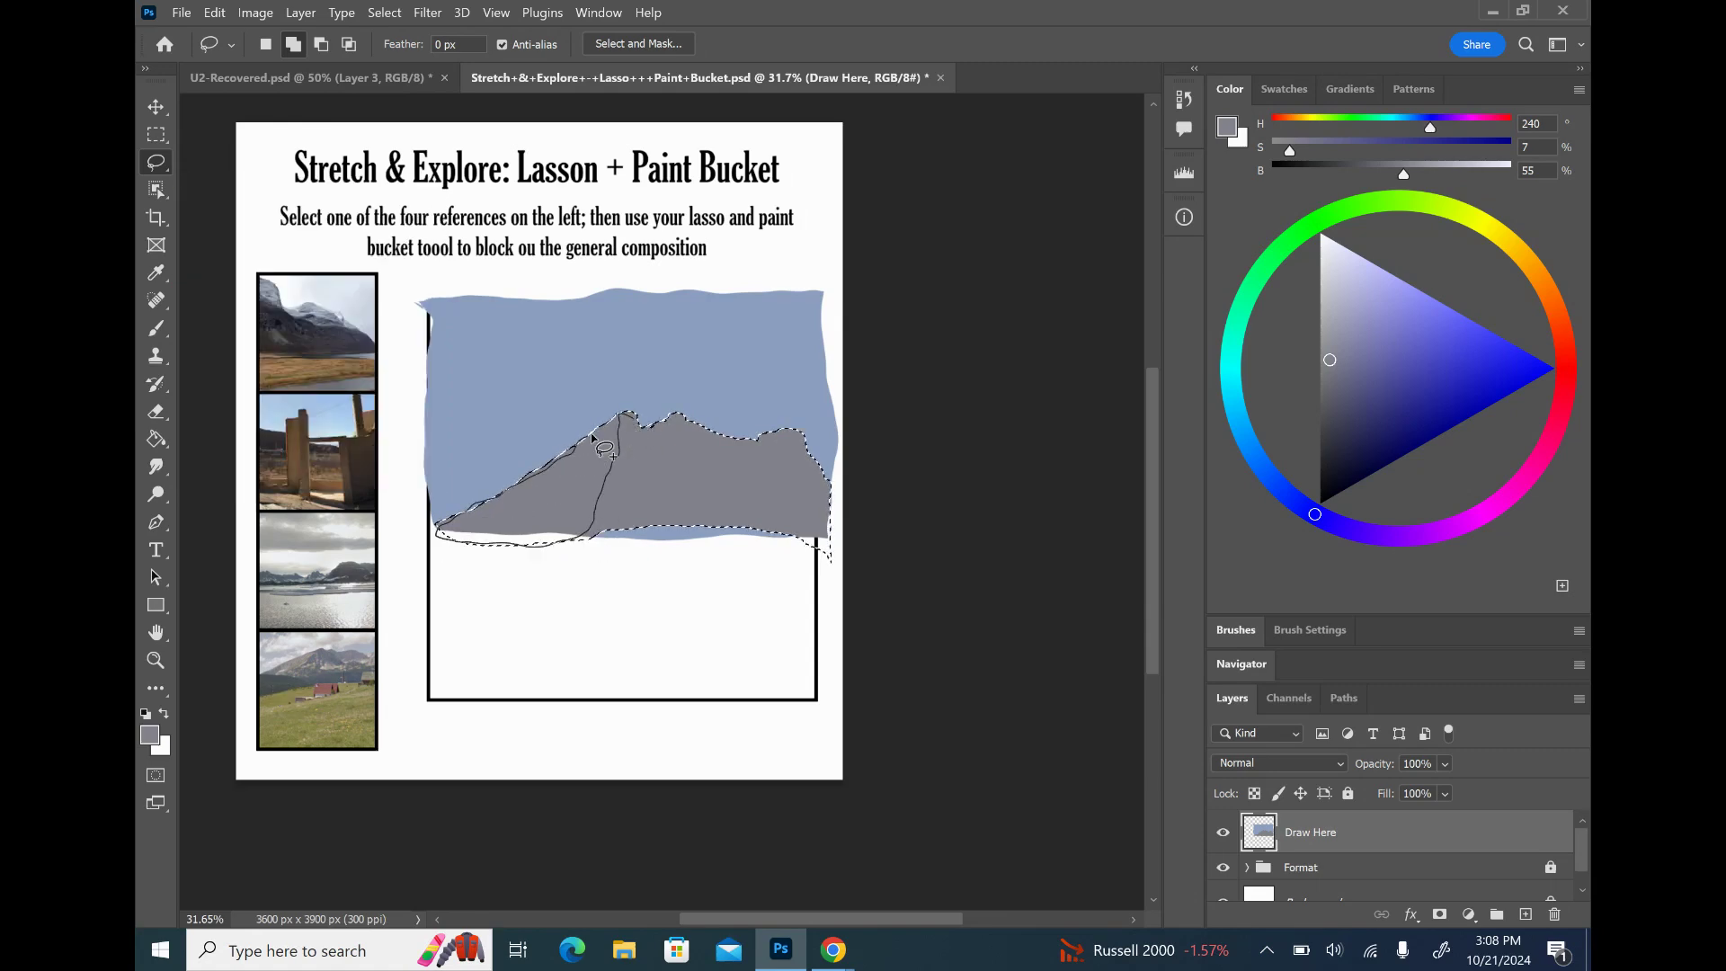
left_click_drag(626, 420, 628, 417)
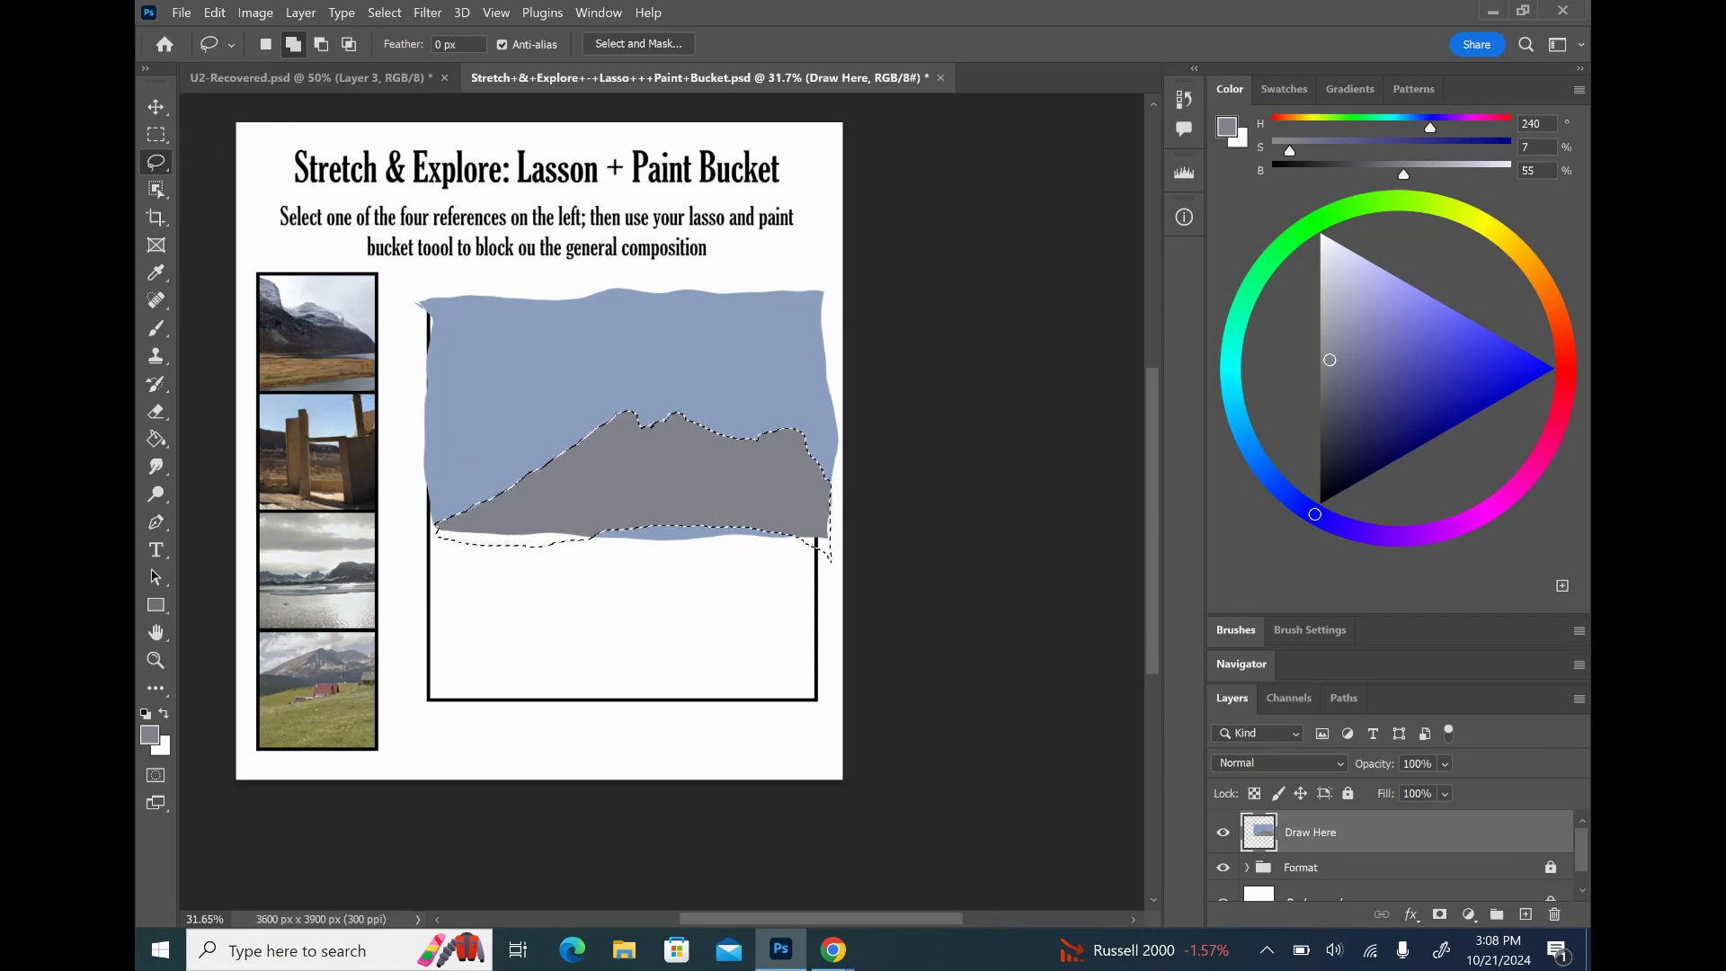
key("ctrl+d")
left_click_drag(597, 508, 629, 424)
- Fill the left slope with a tan grey (H 32, S 10, B 60) sampled from the bottom photo
key("i")
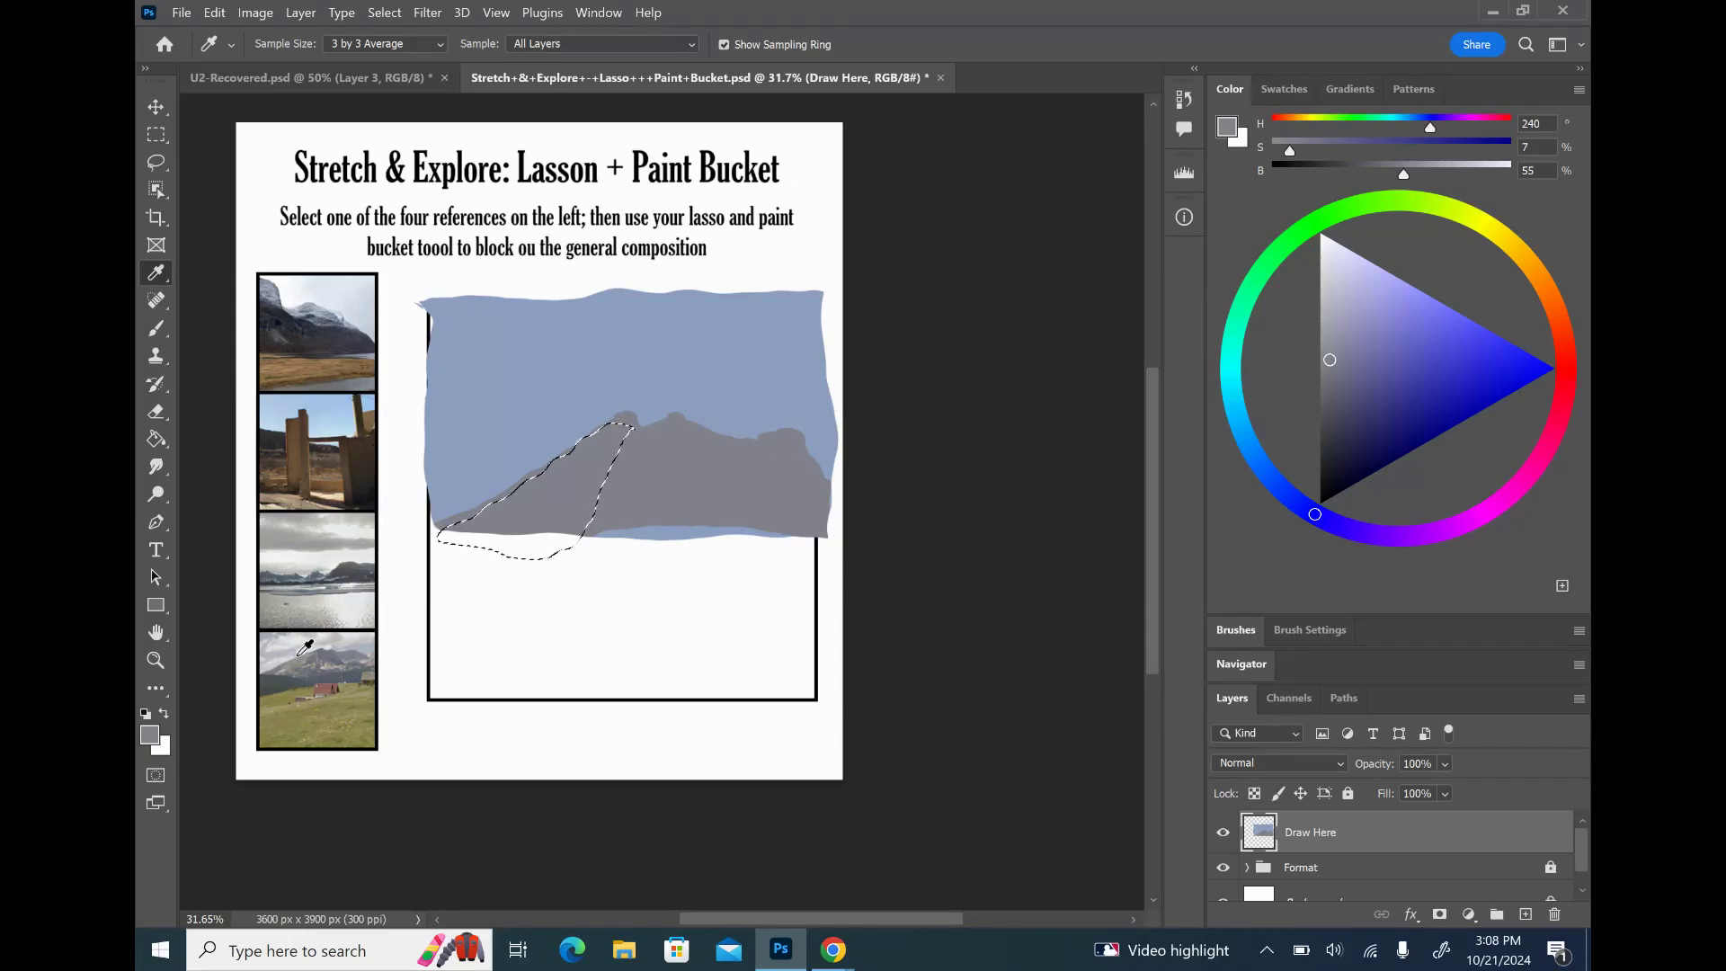
left_click(305, 659)
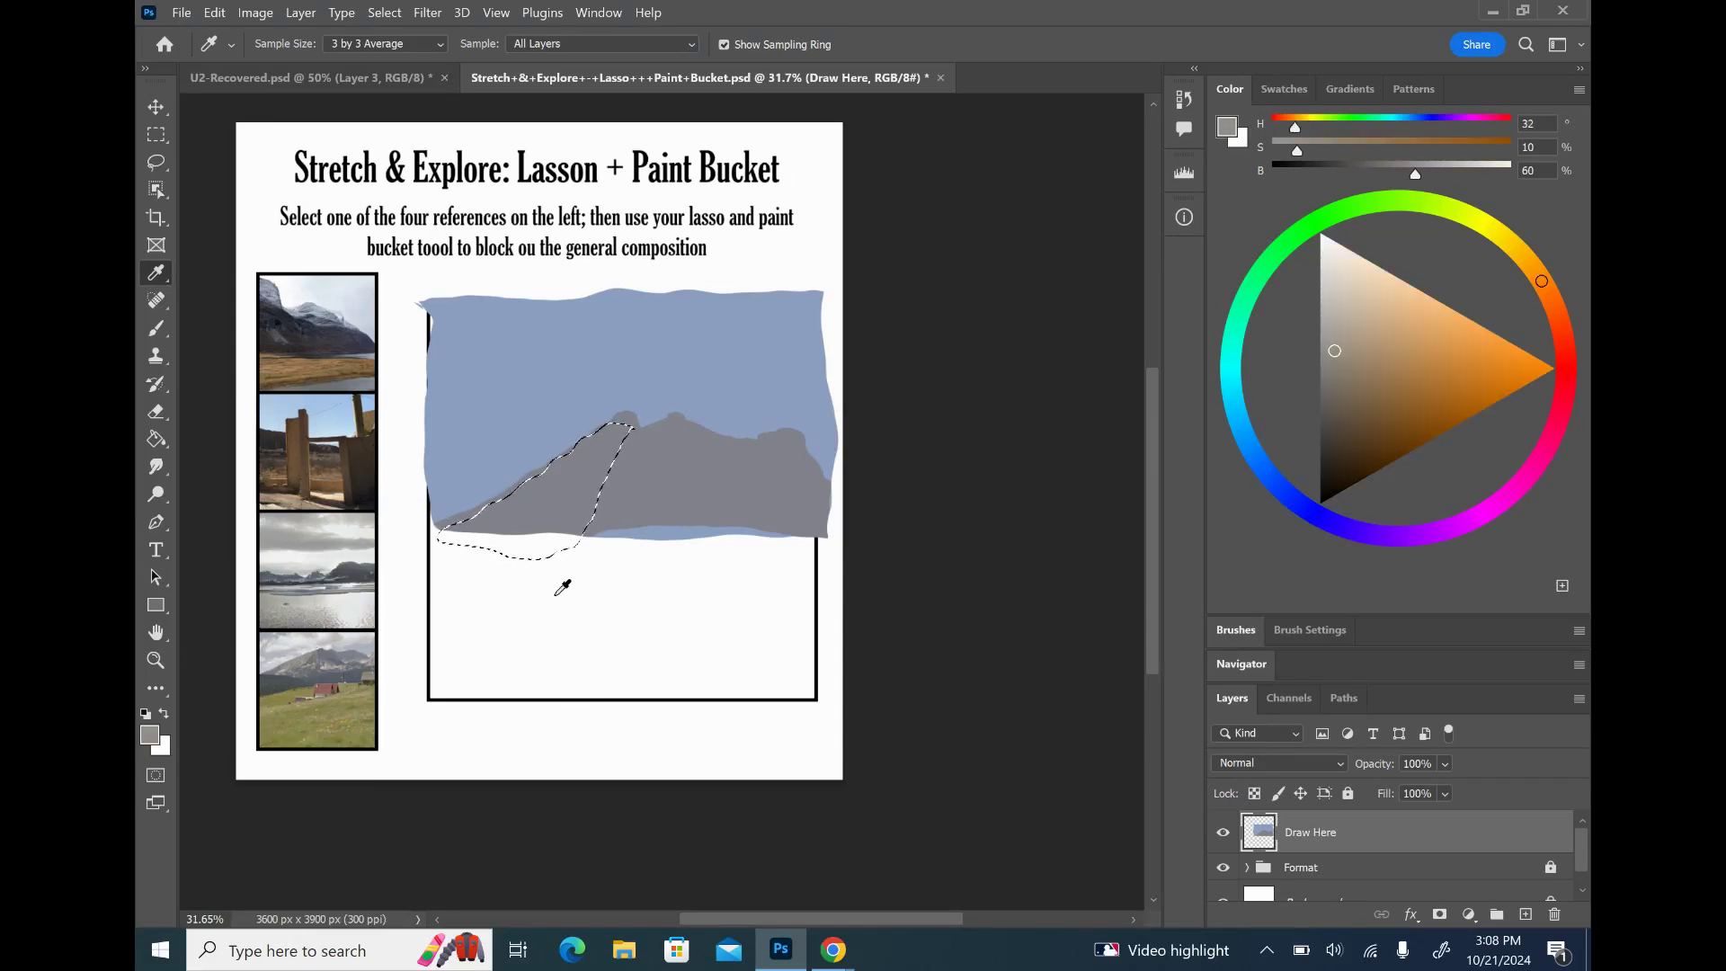
key("g")
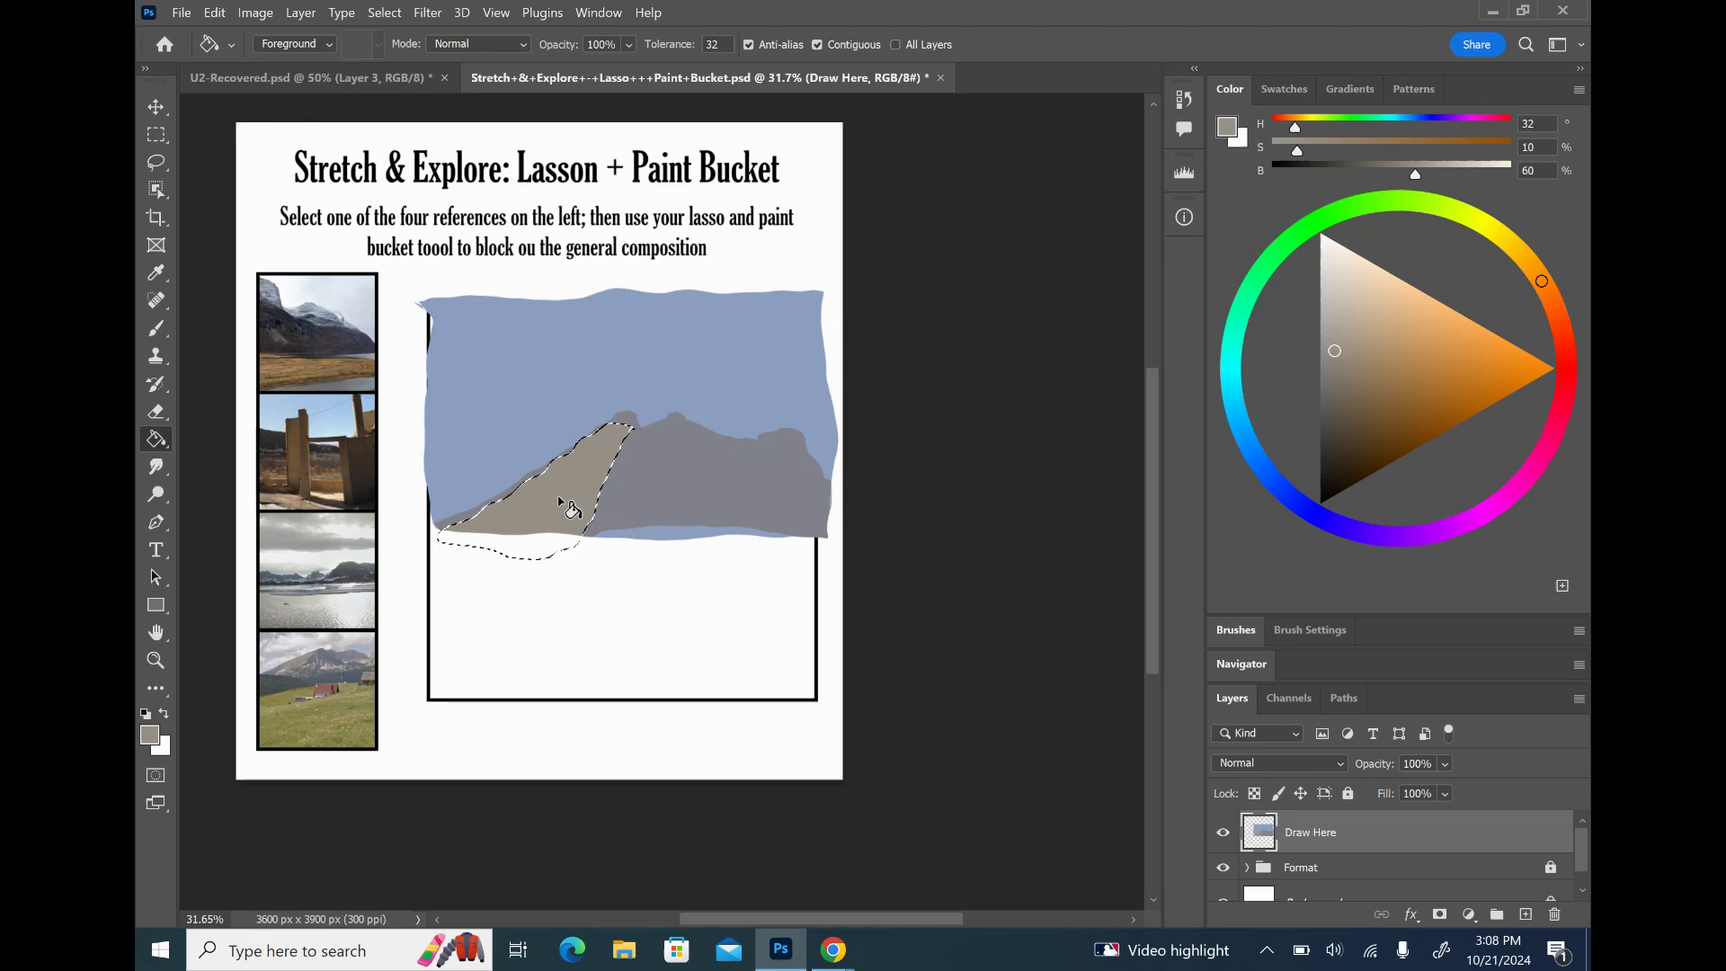
scroll(569, 508, "up", 5)
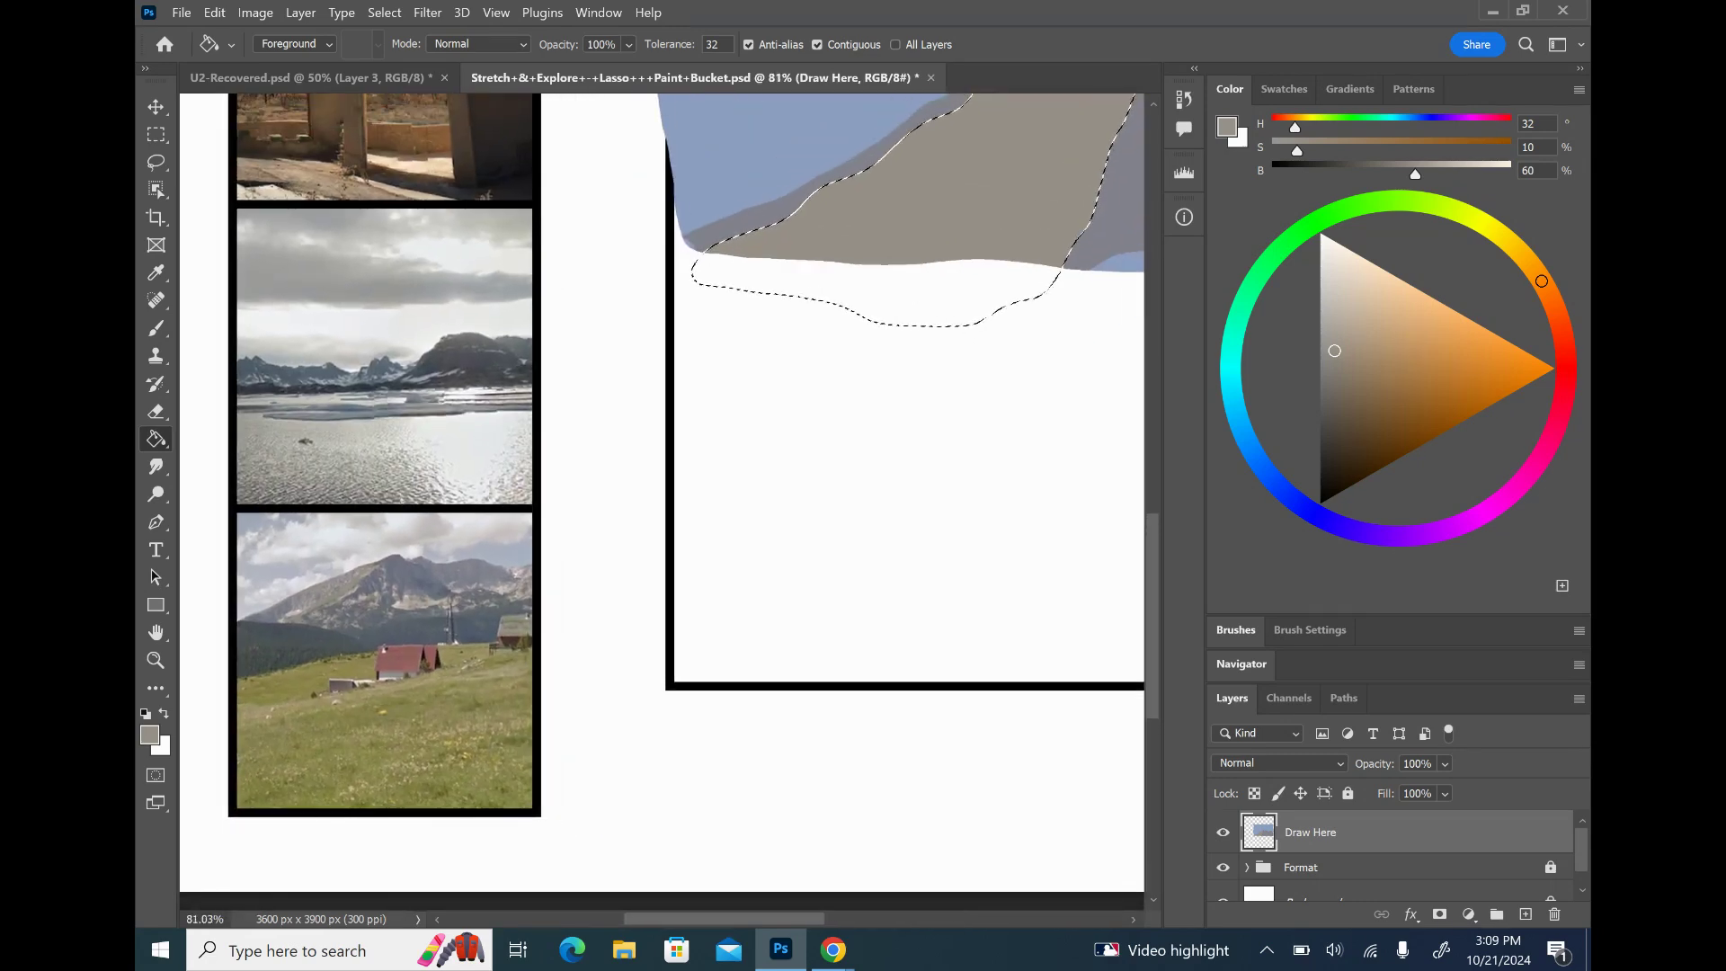
key("l")
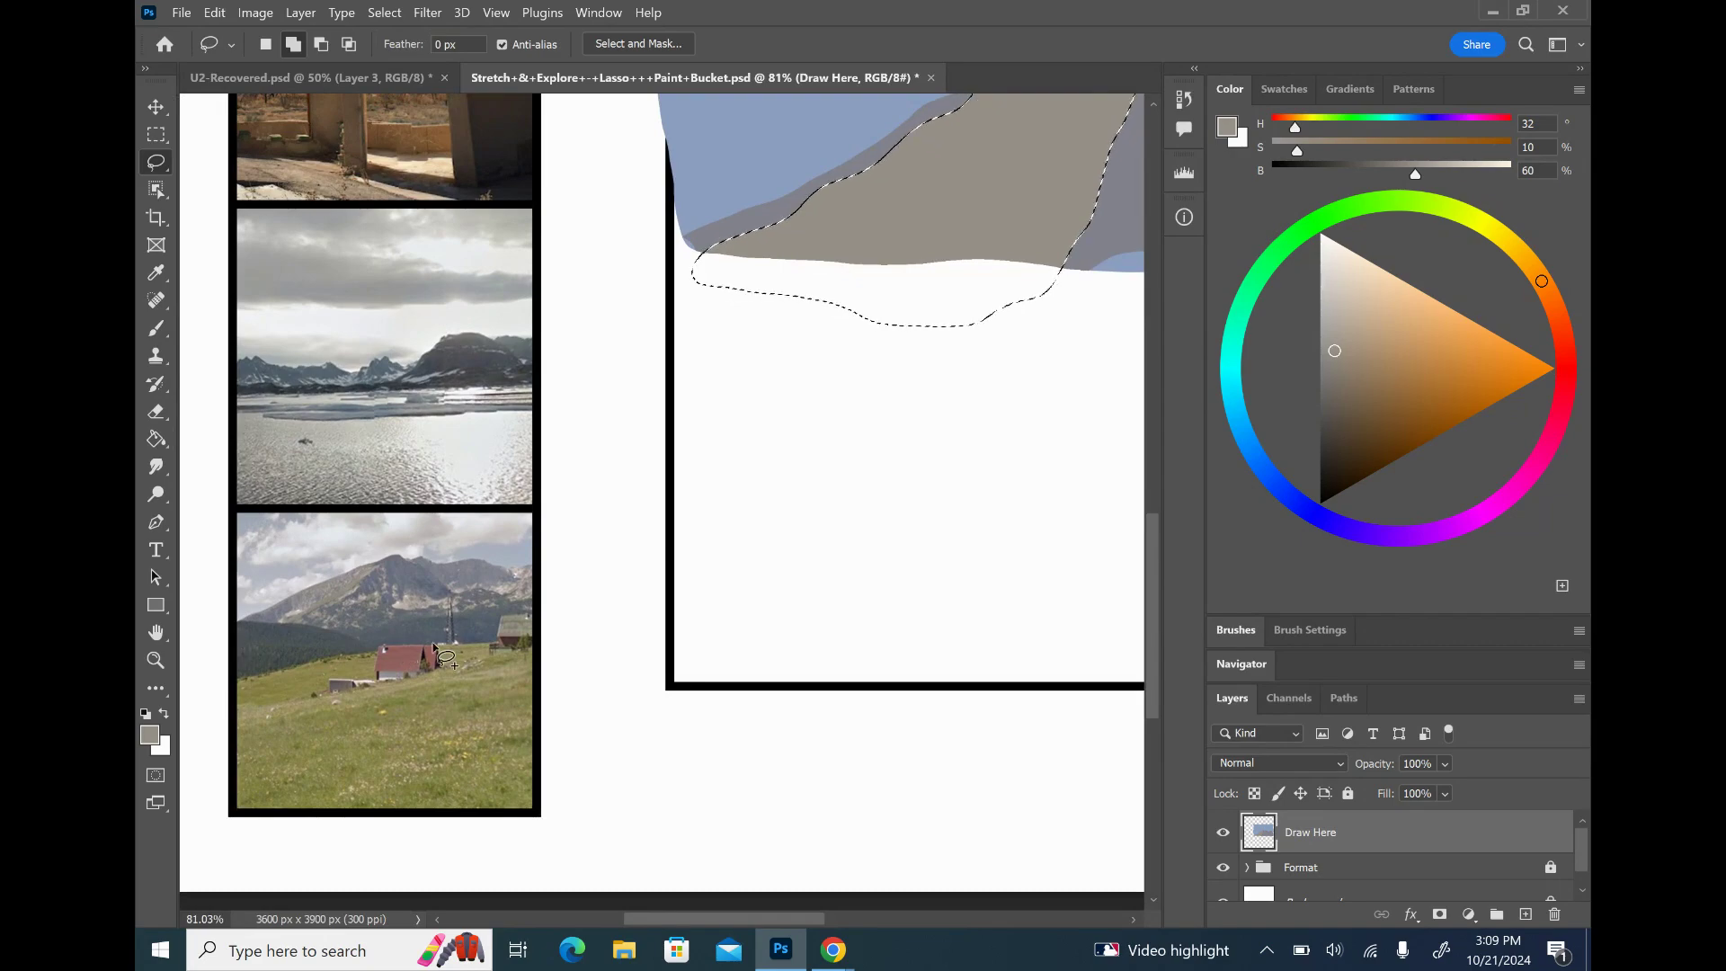
scroll(575, 494, "down", 4)
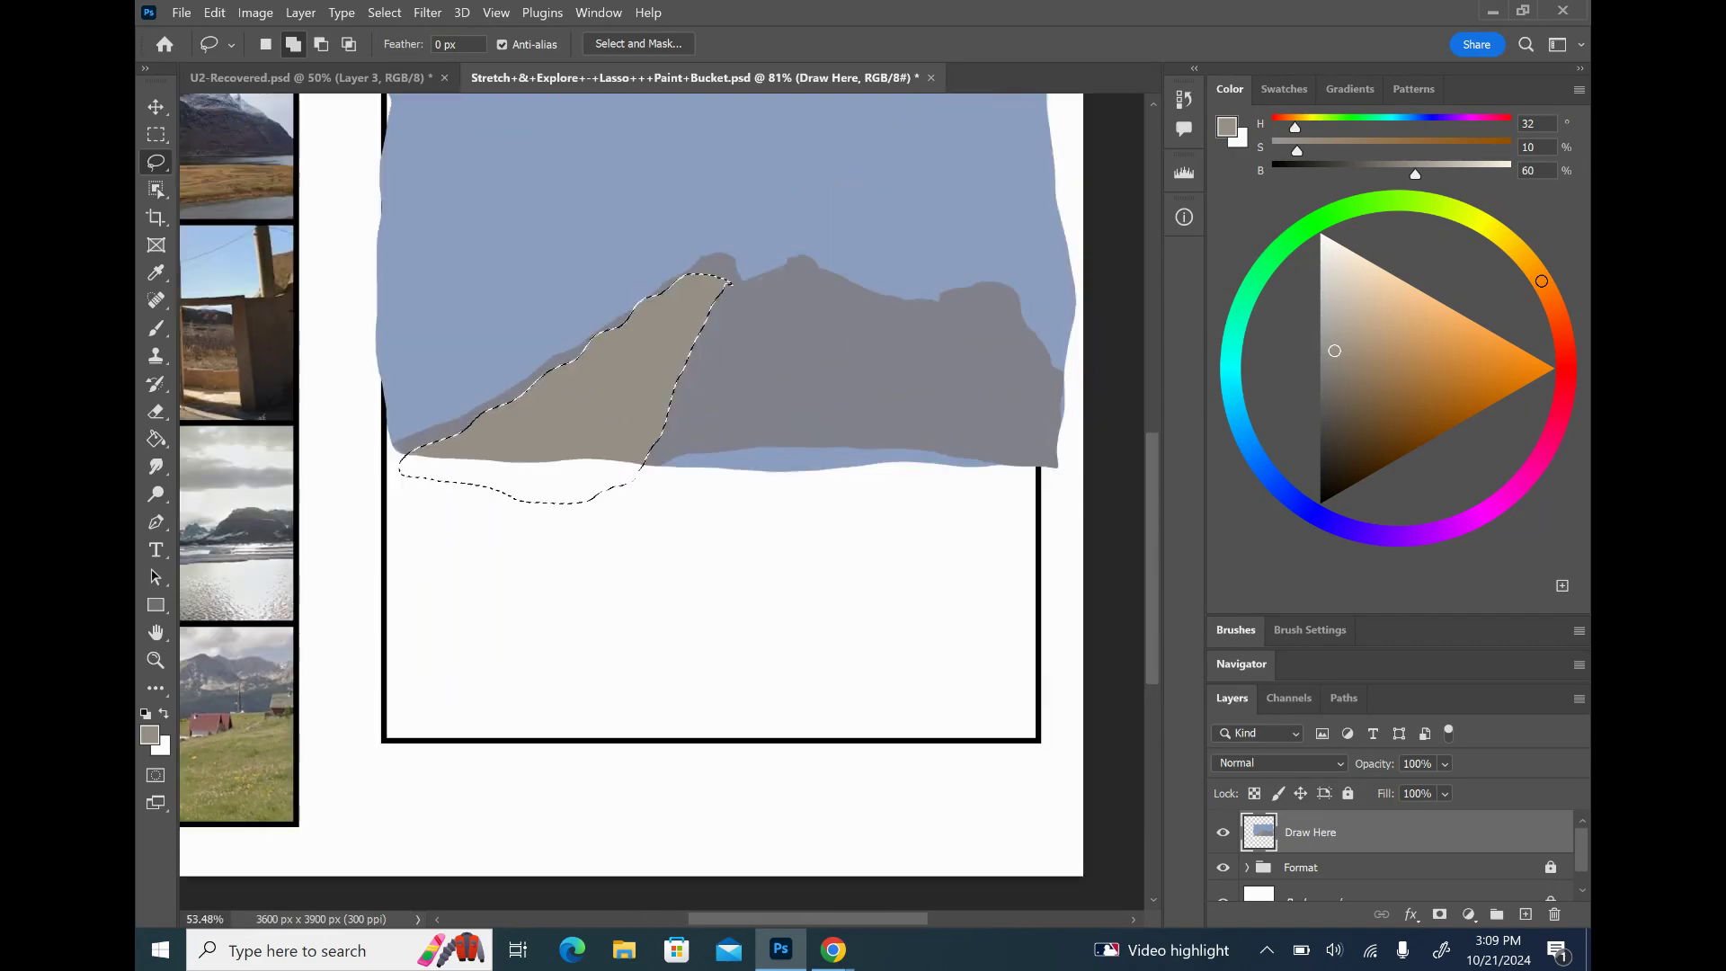
scroll(575, 494, "up", 1)
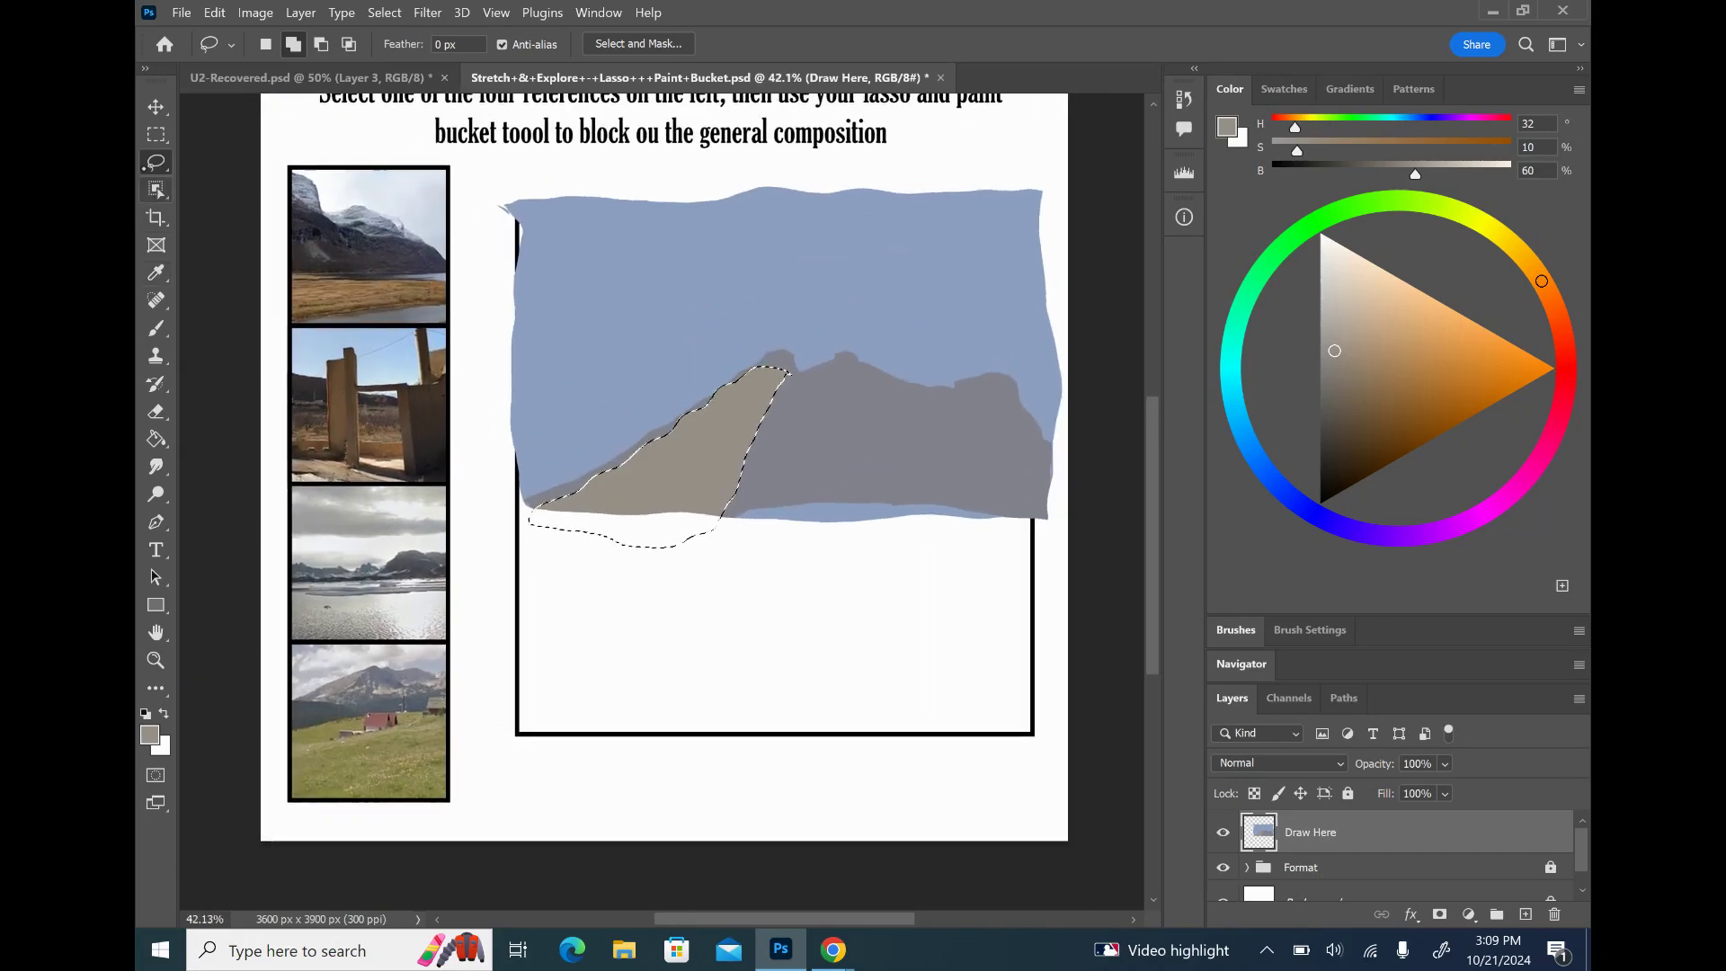
left_click(260, 56)
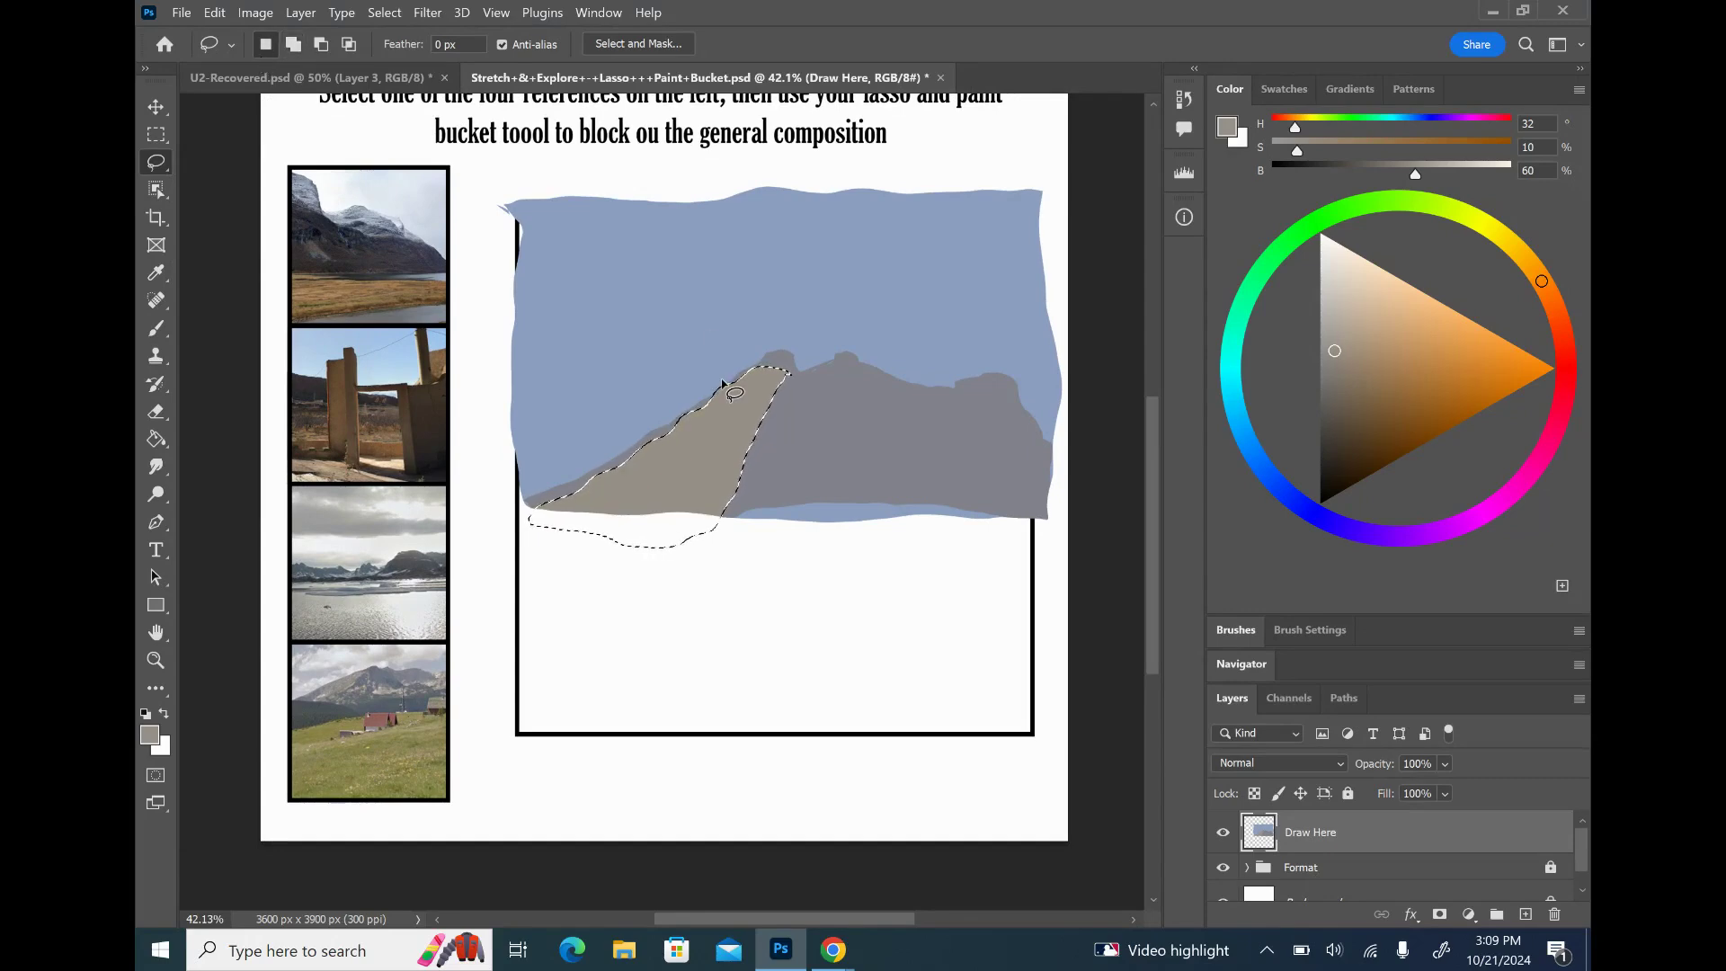
- Deselect the tan slope and lasso a wide band along the mountain base, adding sections with Shift
left_click(773, 476)
mouse_move(506, 440)
left_mouse_down()
mouse_move(772, 509)
mouse_move(1114, 504)
mouse_move(1094, 569)
mouse_move(578, 563)
mouse_move(510, 439)
left_mouse_up()
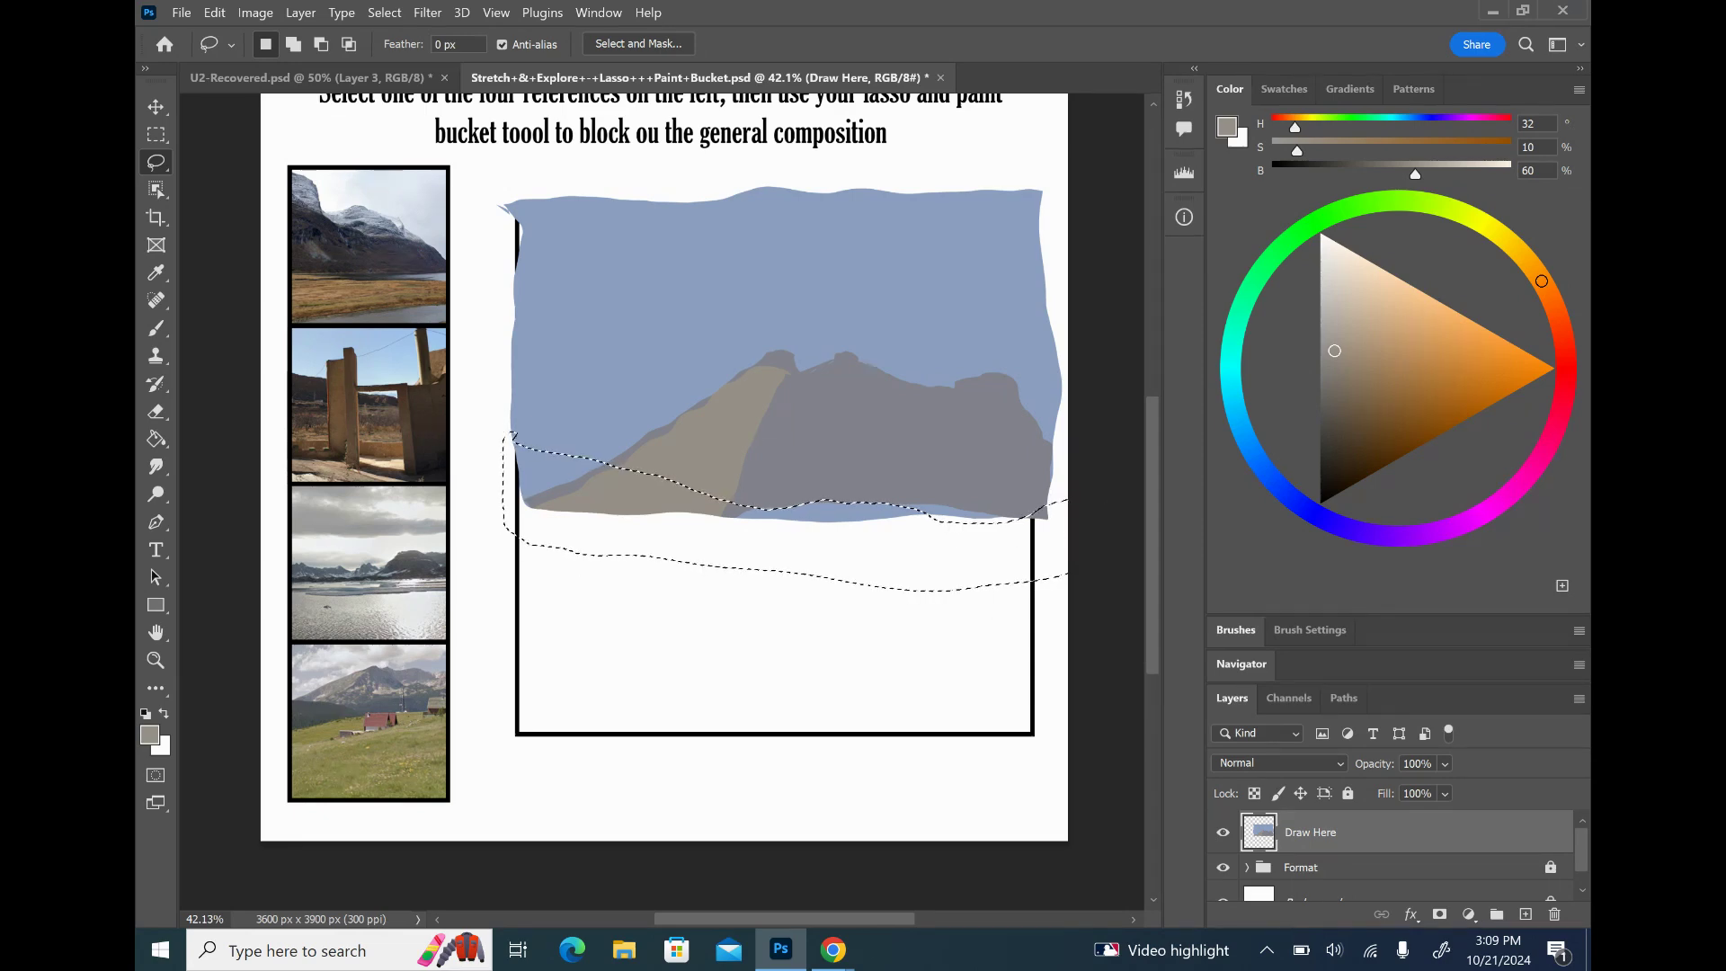
key("shift")
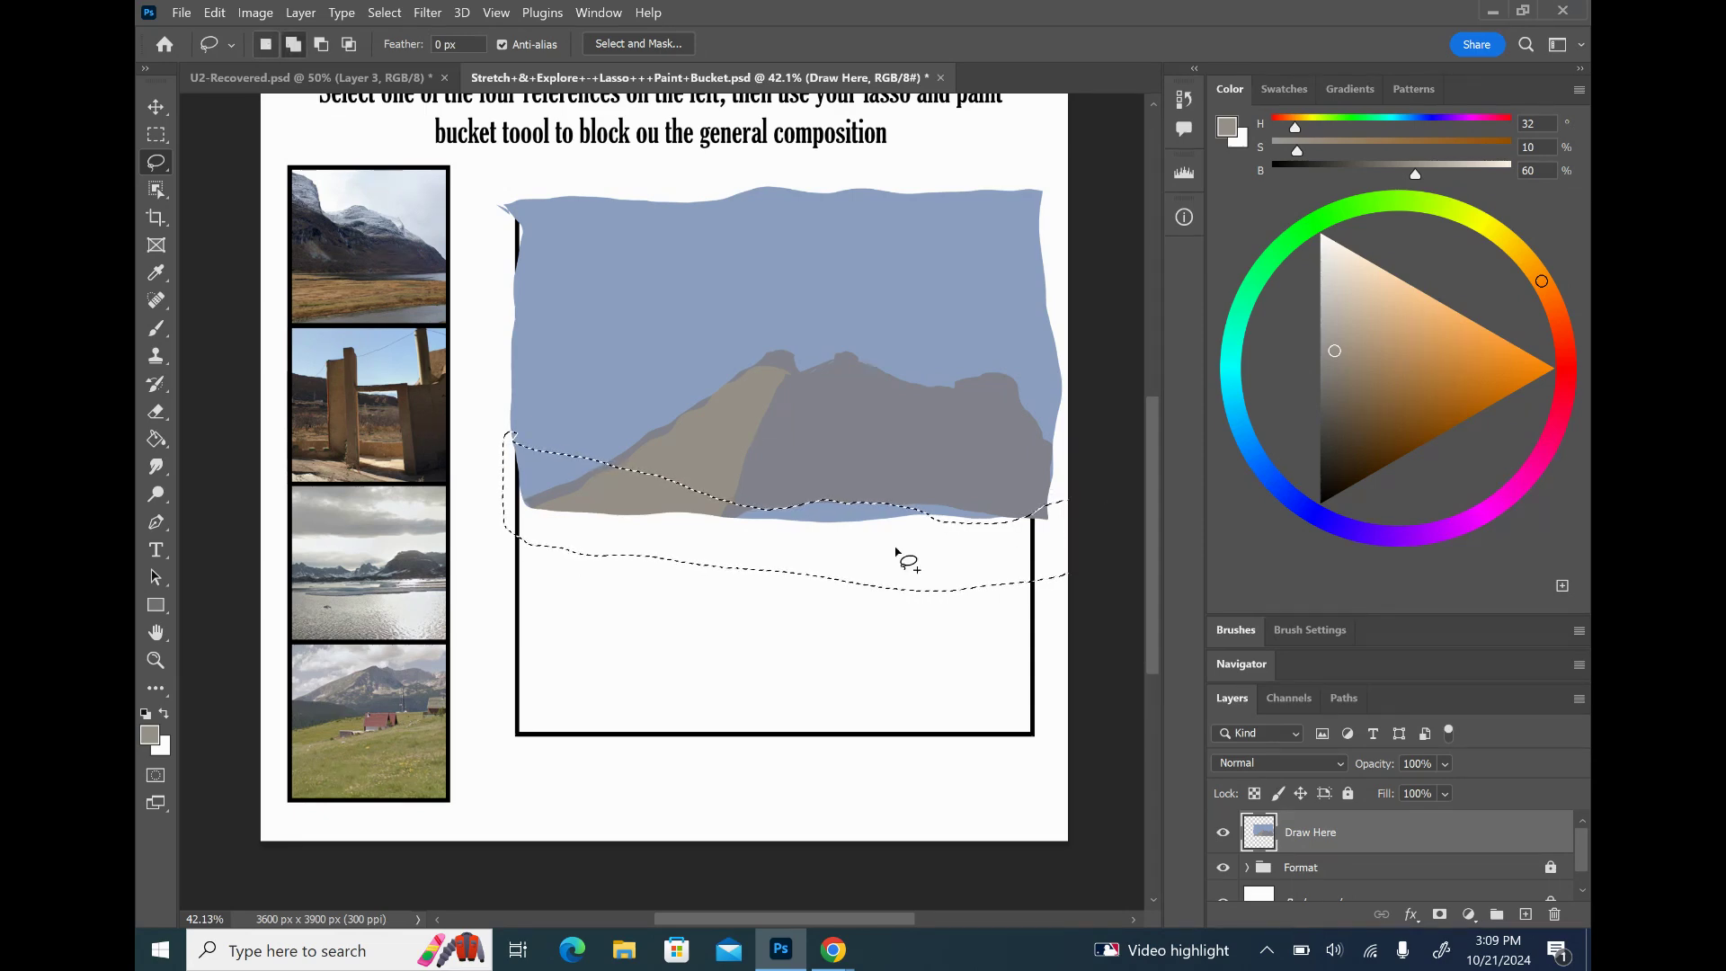
left_click_drag(733, 520, 896, 488)
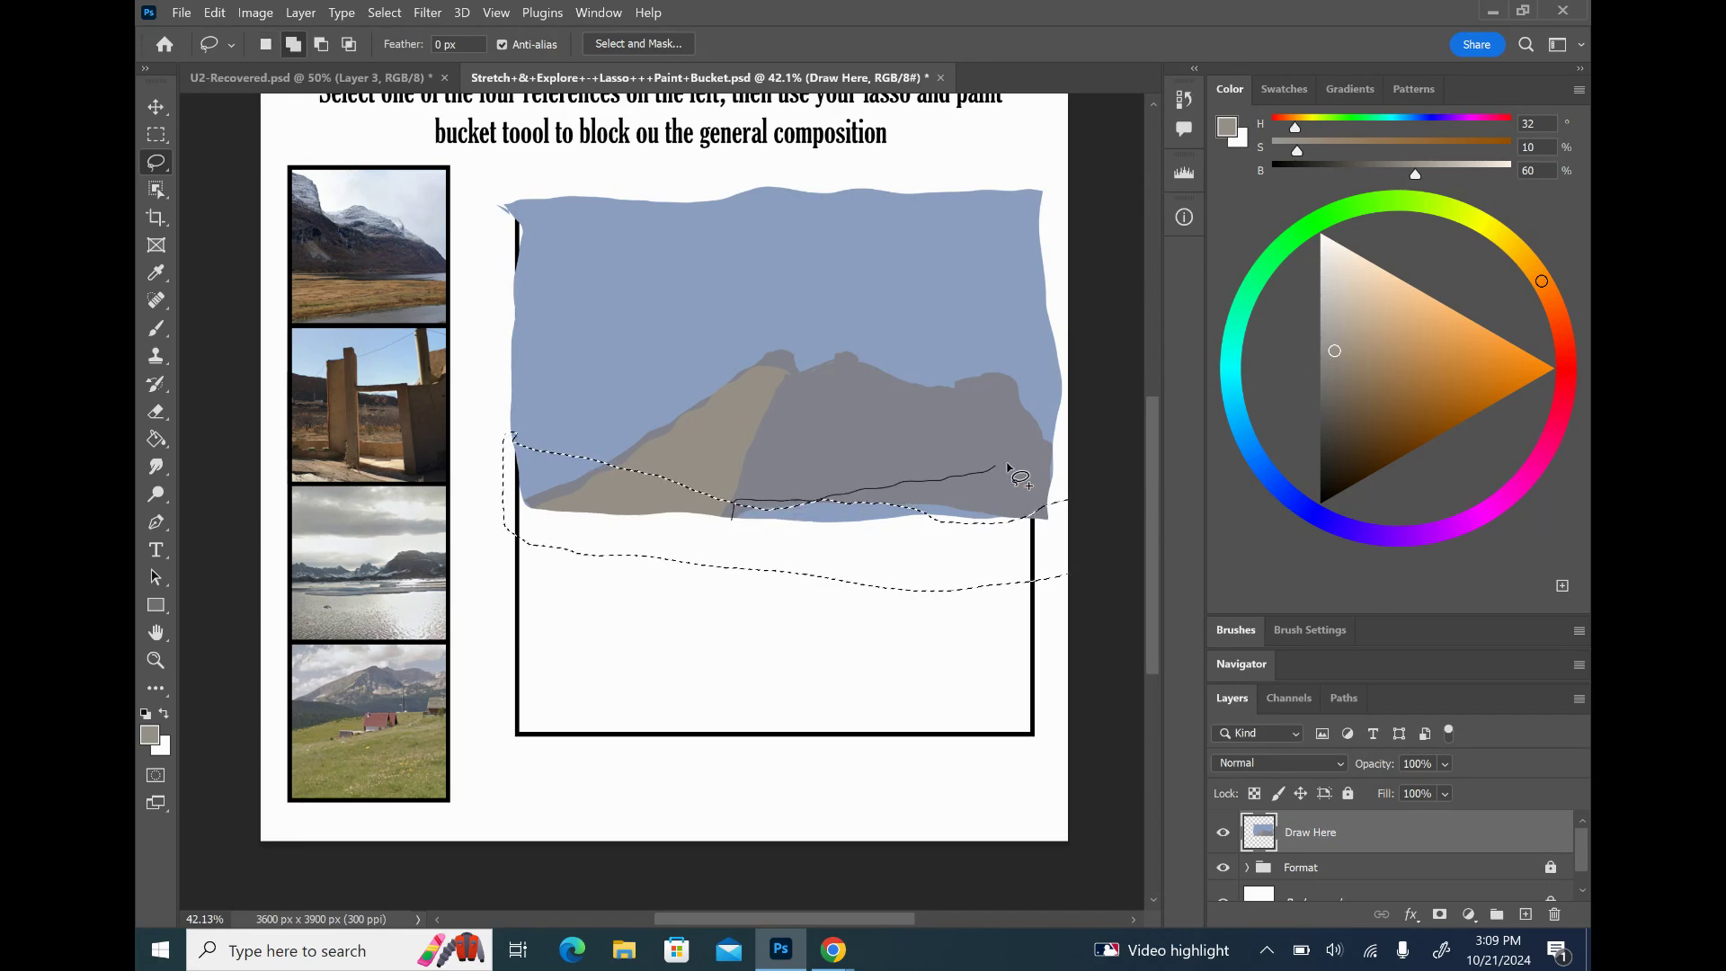
mouse_move(1027, 466)
left_mouse_down()
mouse_move(1079, 504)
mouse_move(857, 529)
mouse_move(774, 525)
mouse_move(732, 521)
left_mouse_up()
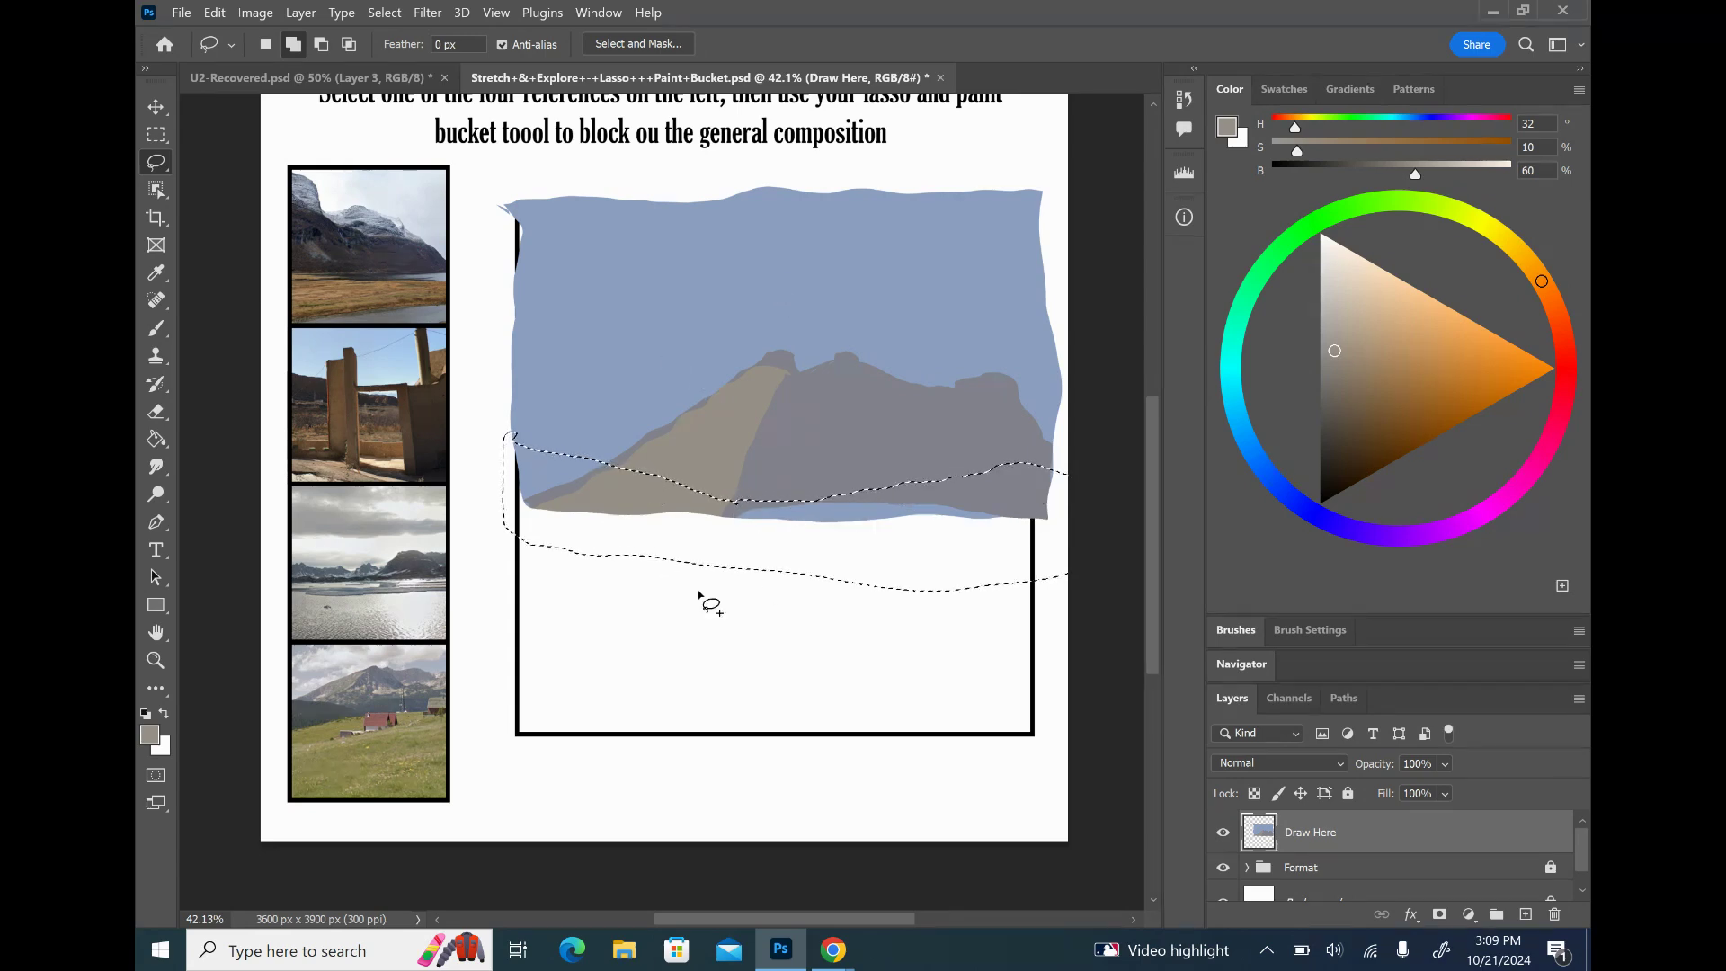
mouse_move(638, 583)
left_mouse_down()
mouse_move(506, 620)
mouse_move(509, 538)
left_mouse_up()
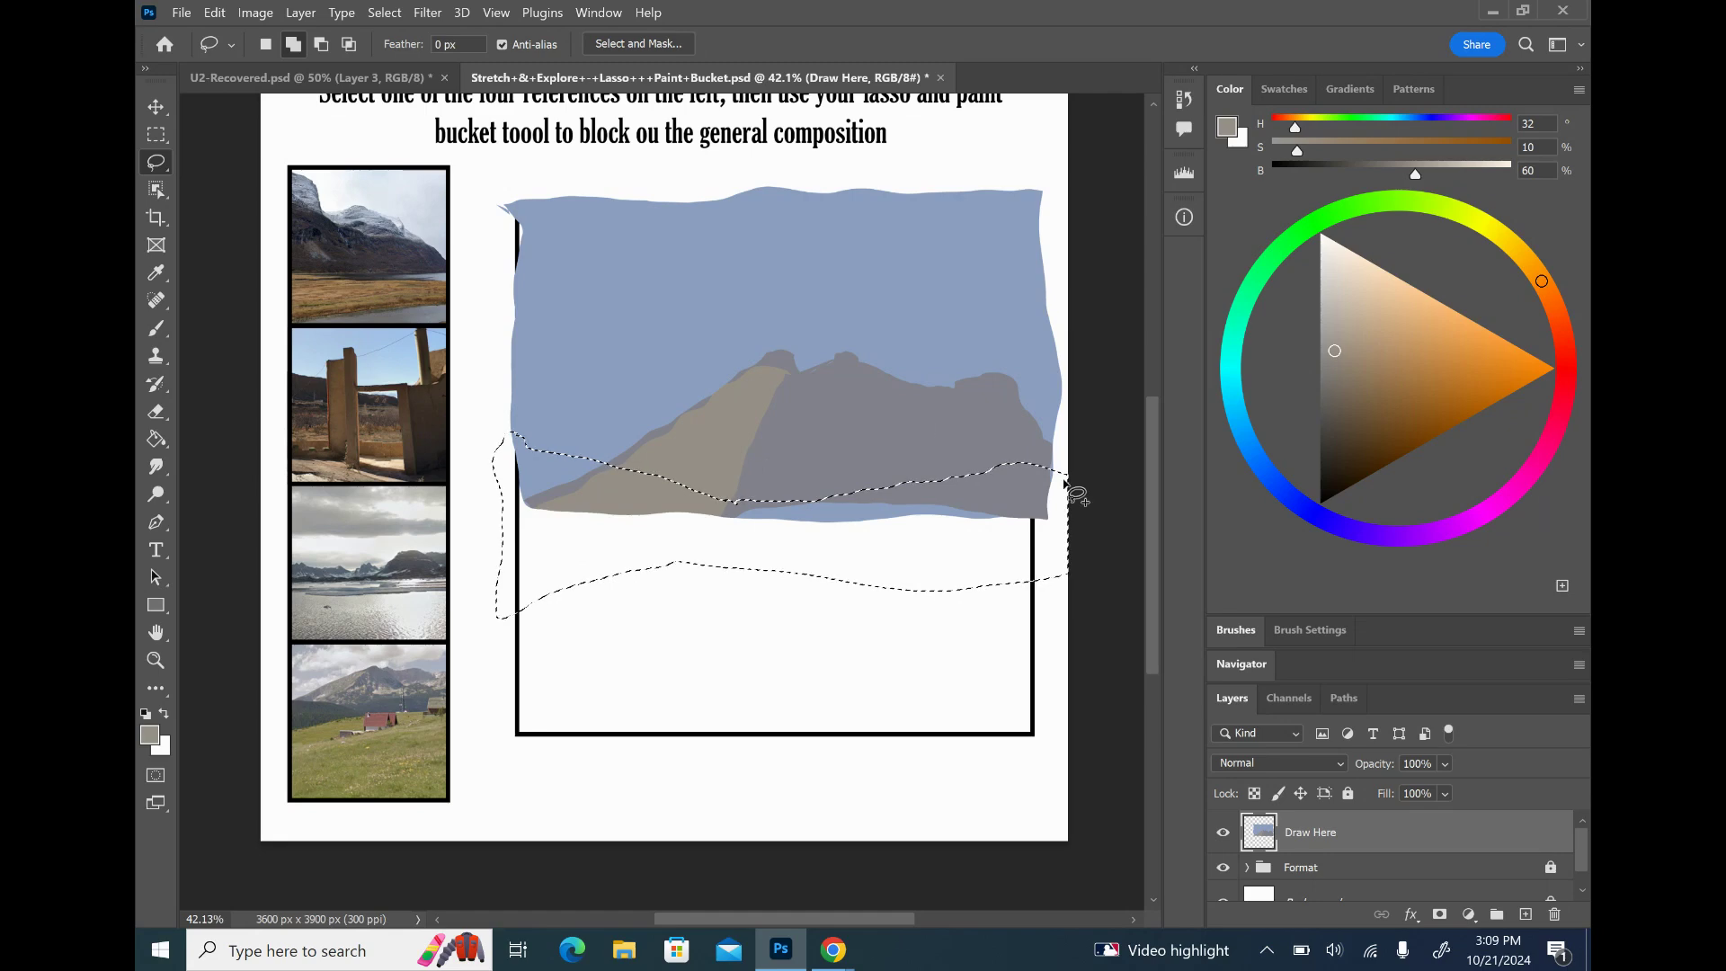
- Sample a dark slate green (H 188, S 11, B 34) and fill the hill band and leftover gaps
key("i")
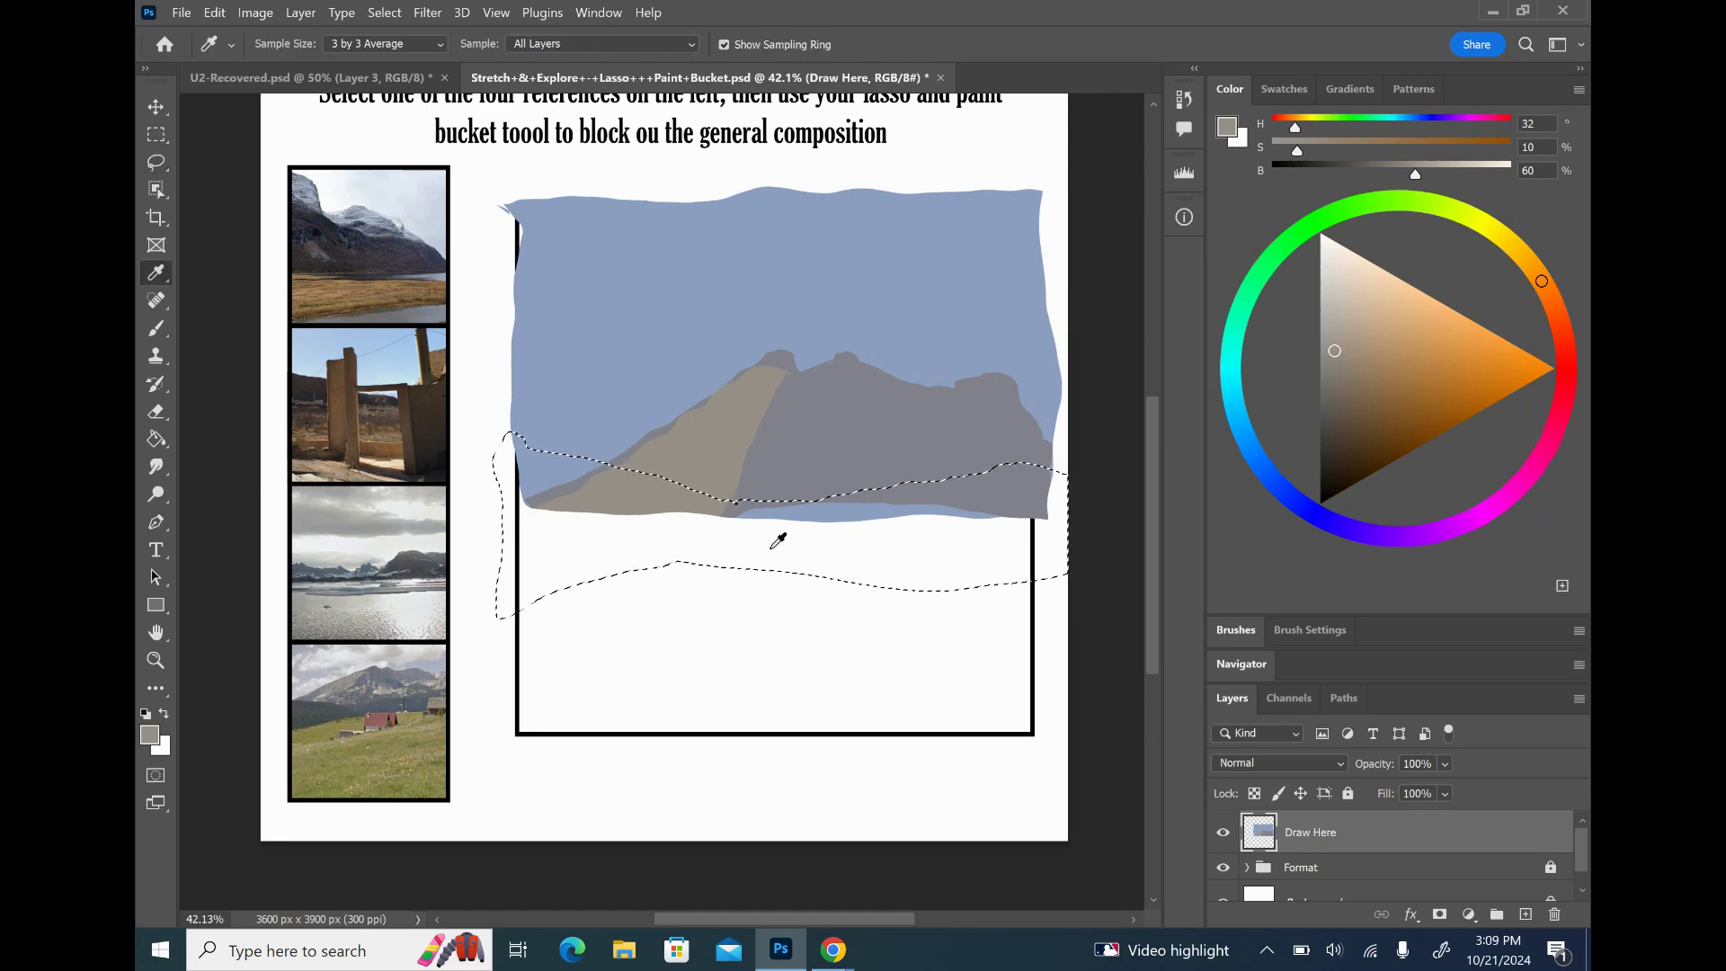
left_click(314, 710)
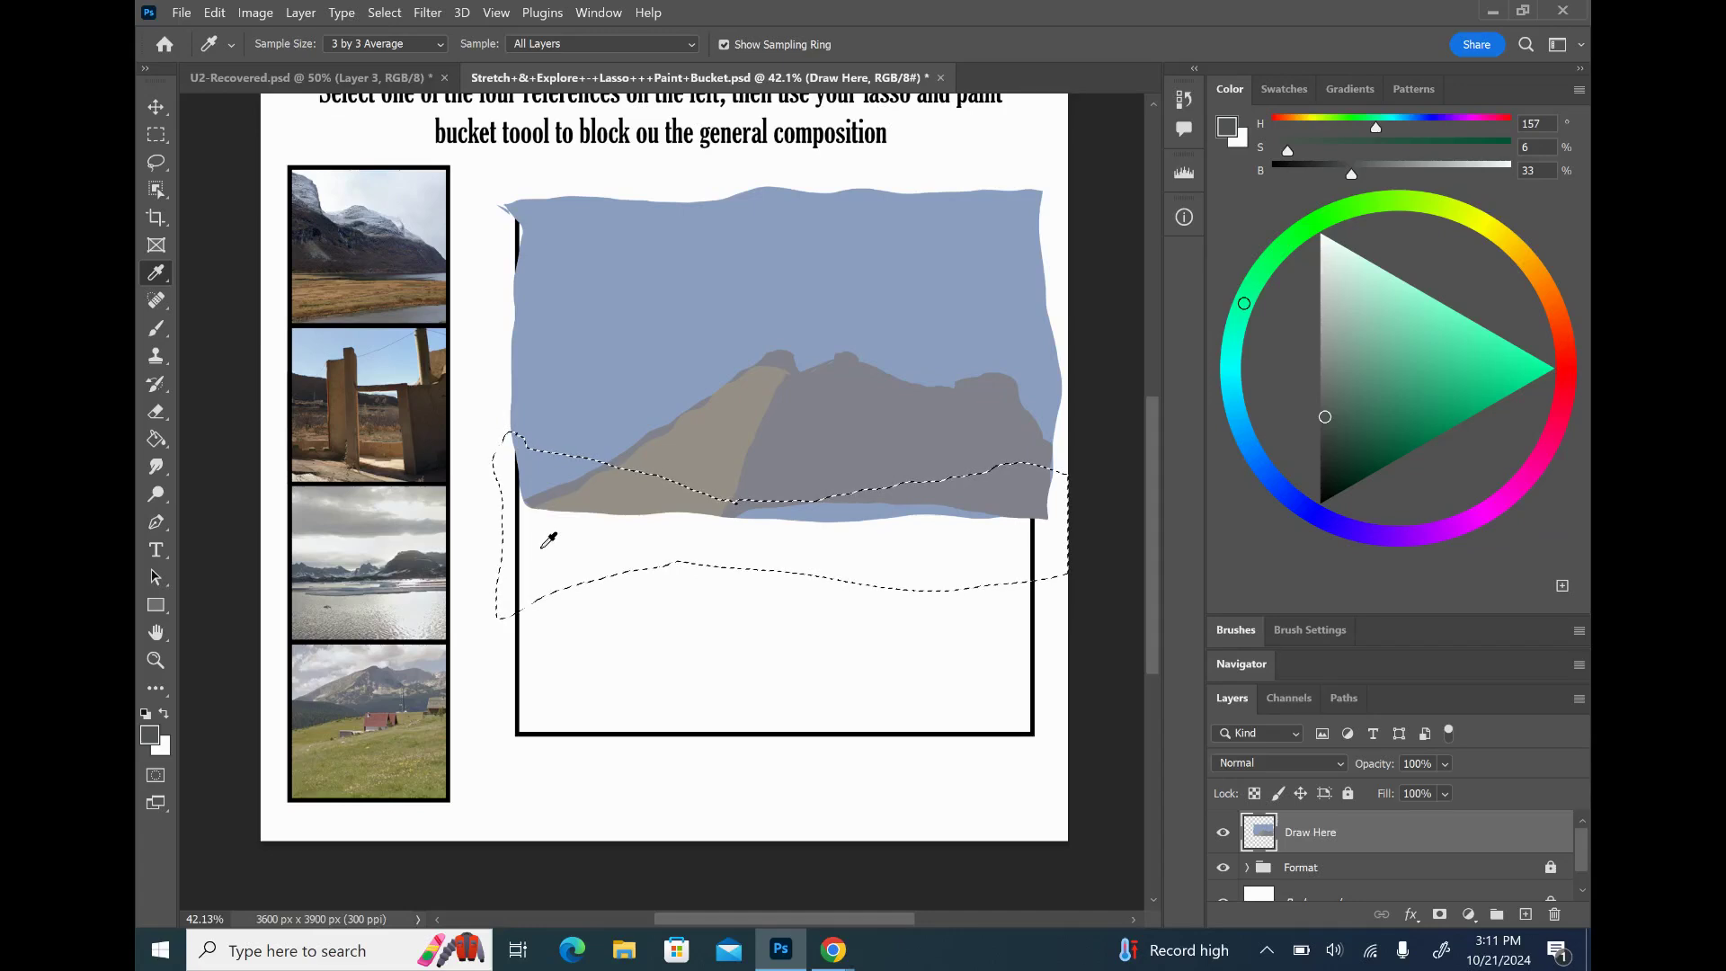
left_click(315, 705)
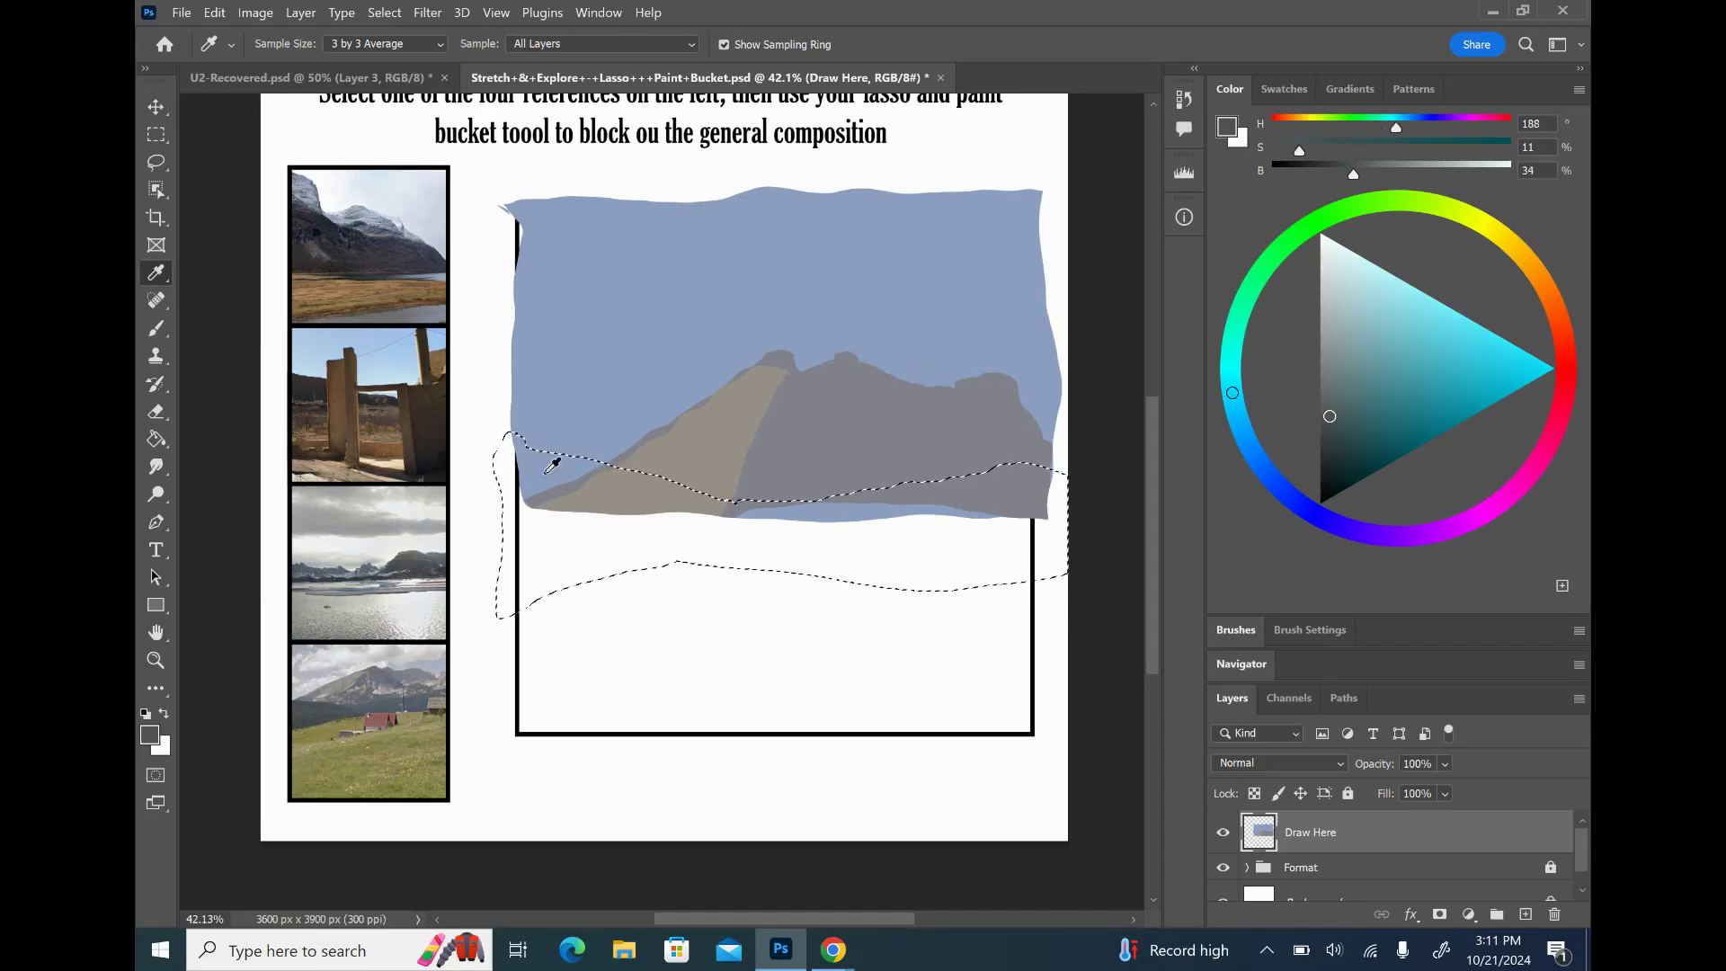
key("g")
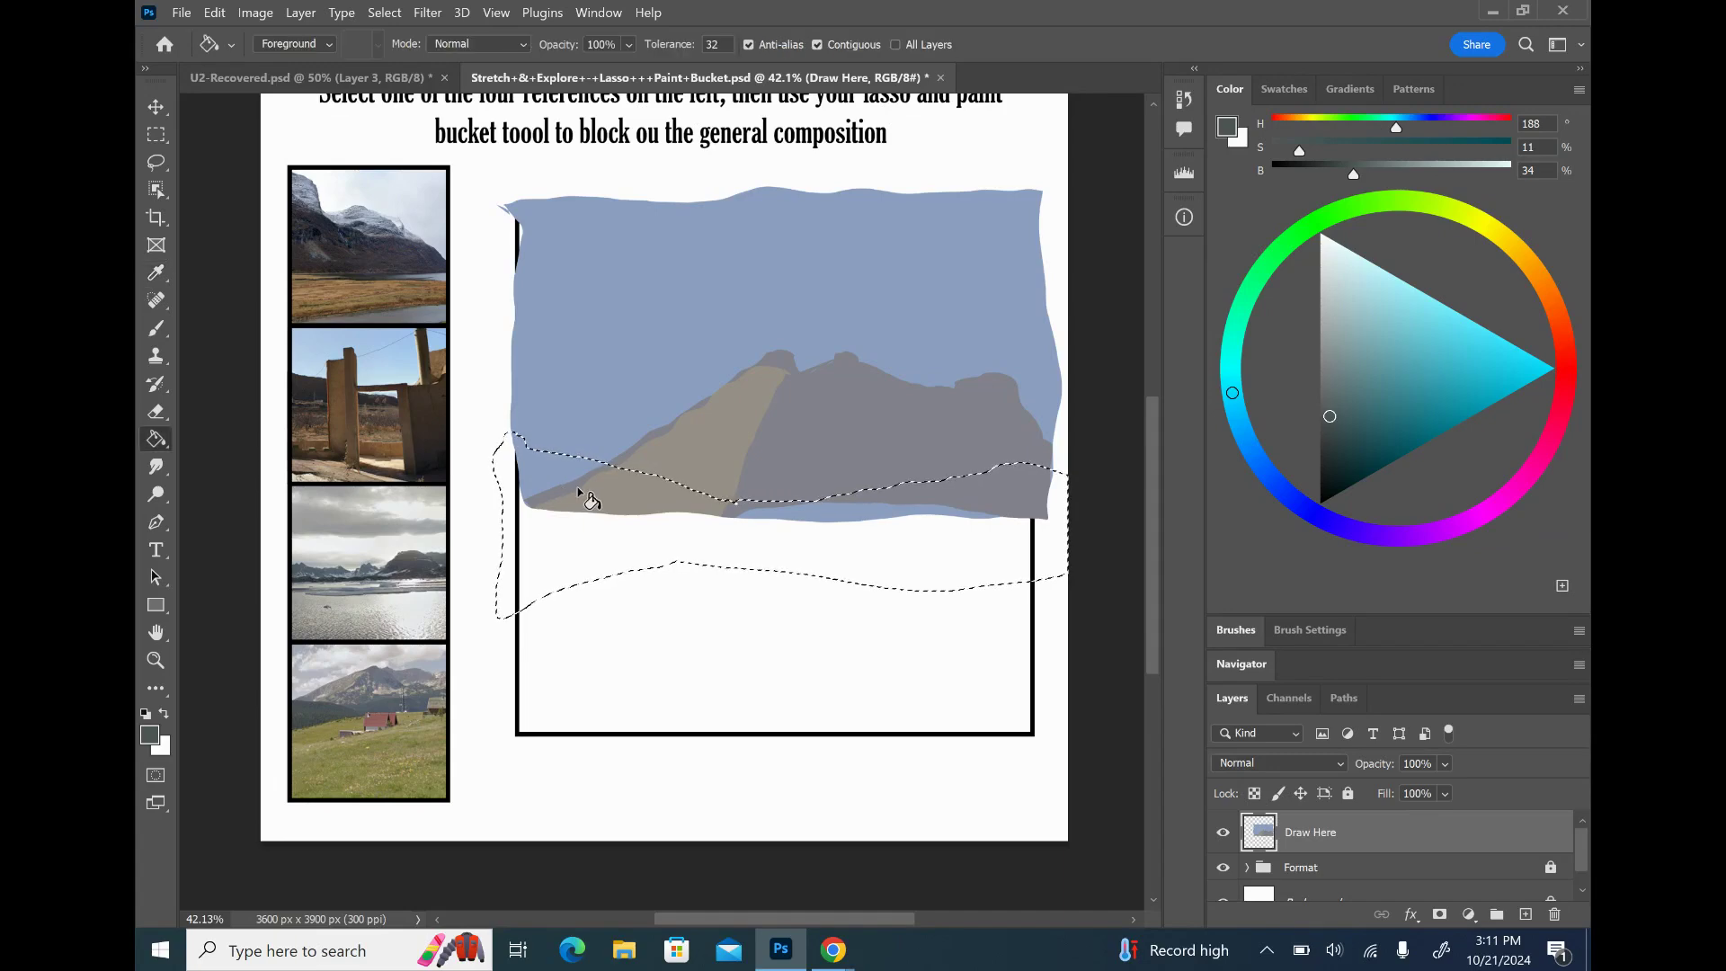
left_click(584, 522)
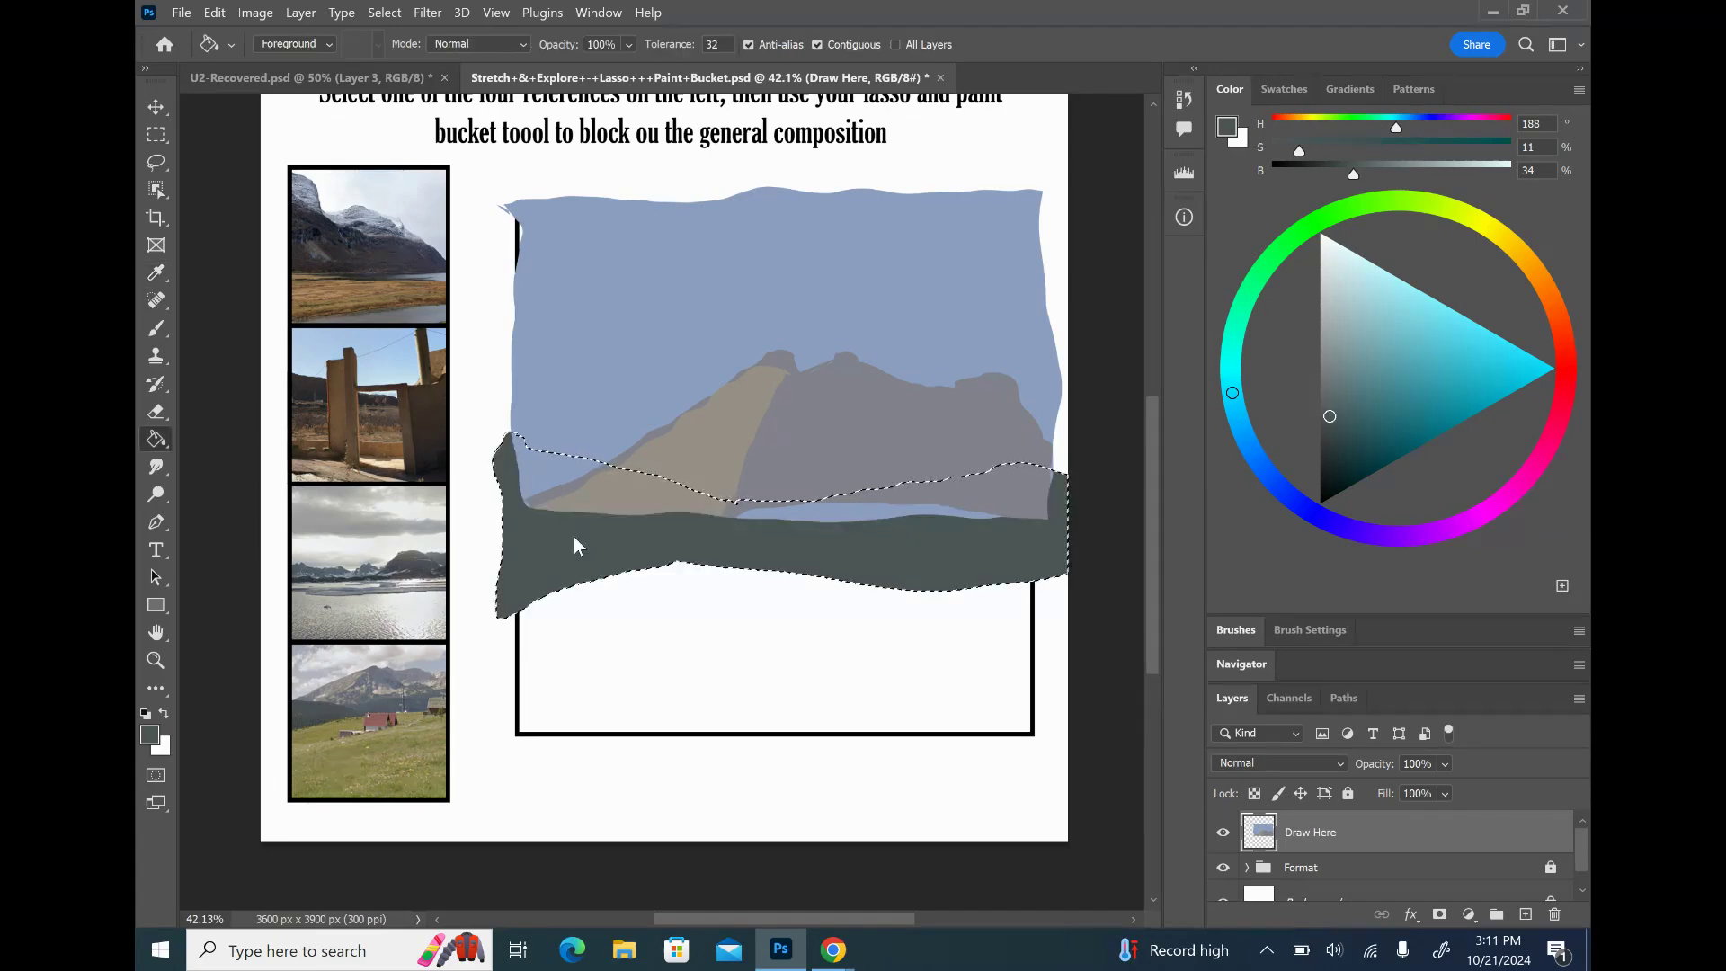
left_click(584, 482)
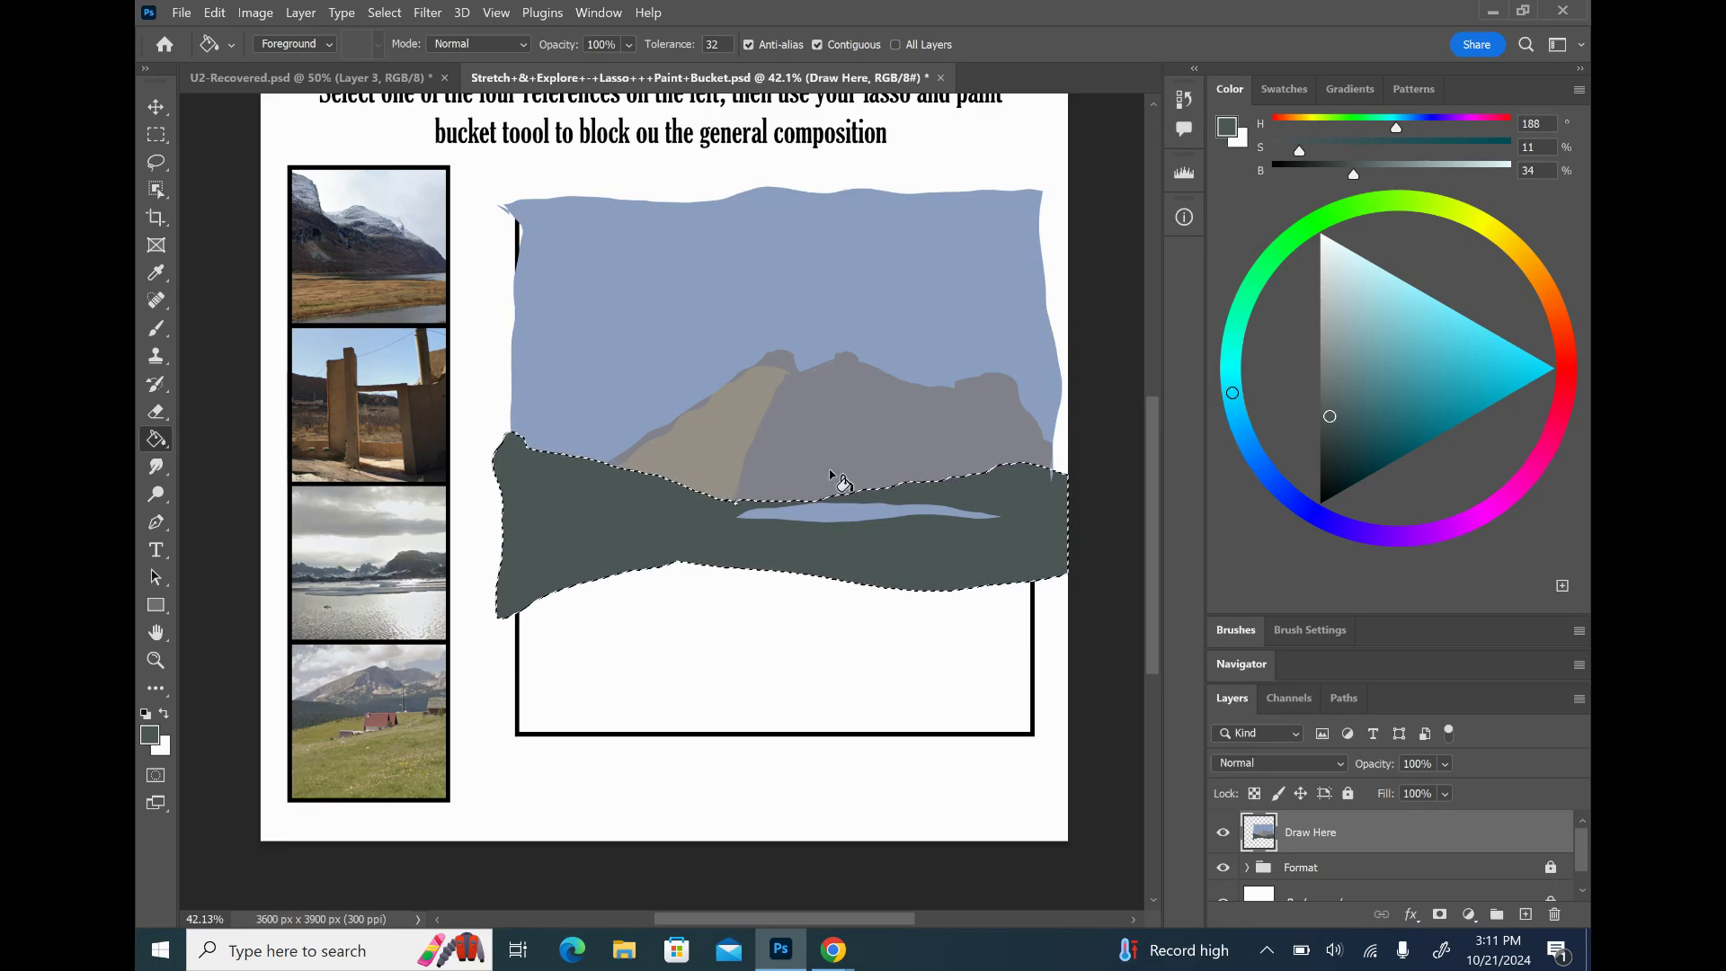
left_click(839, 517)
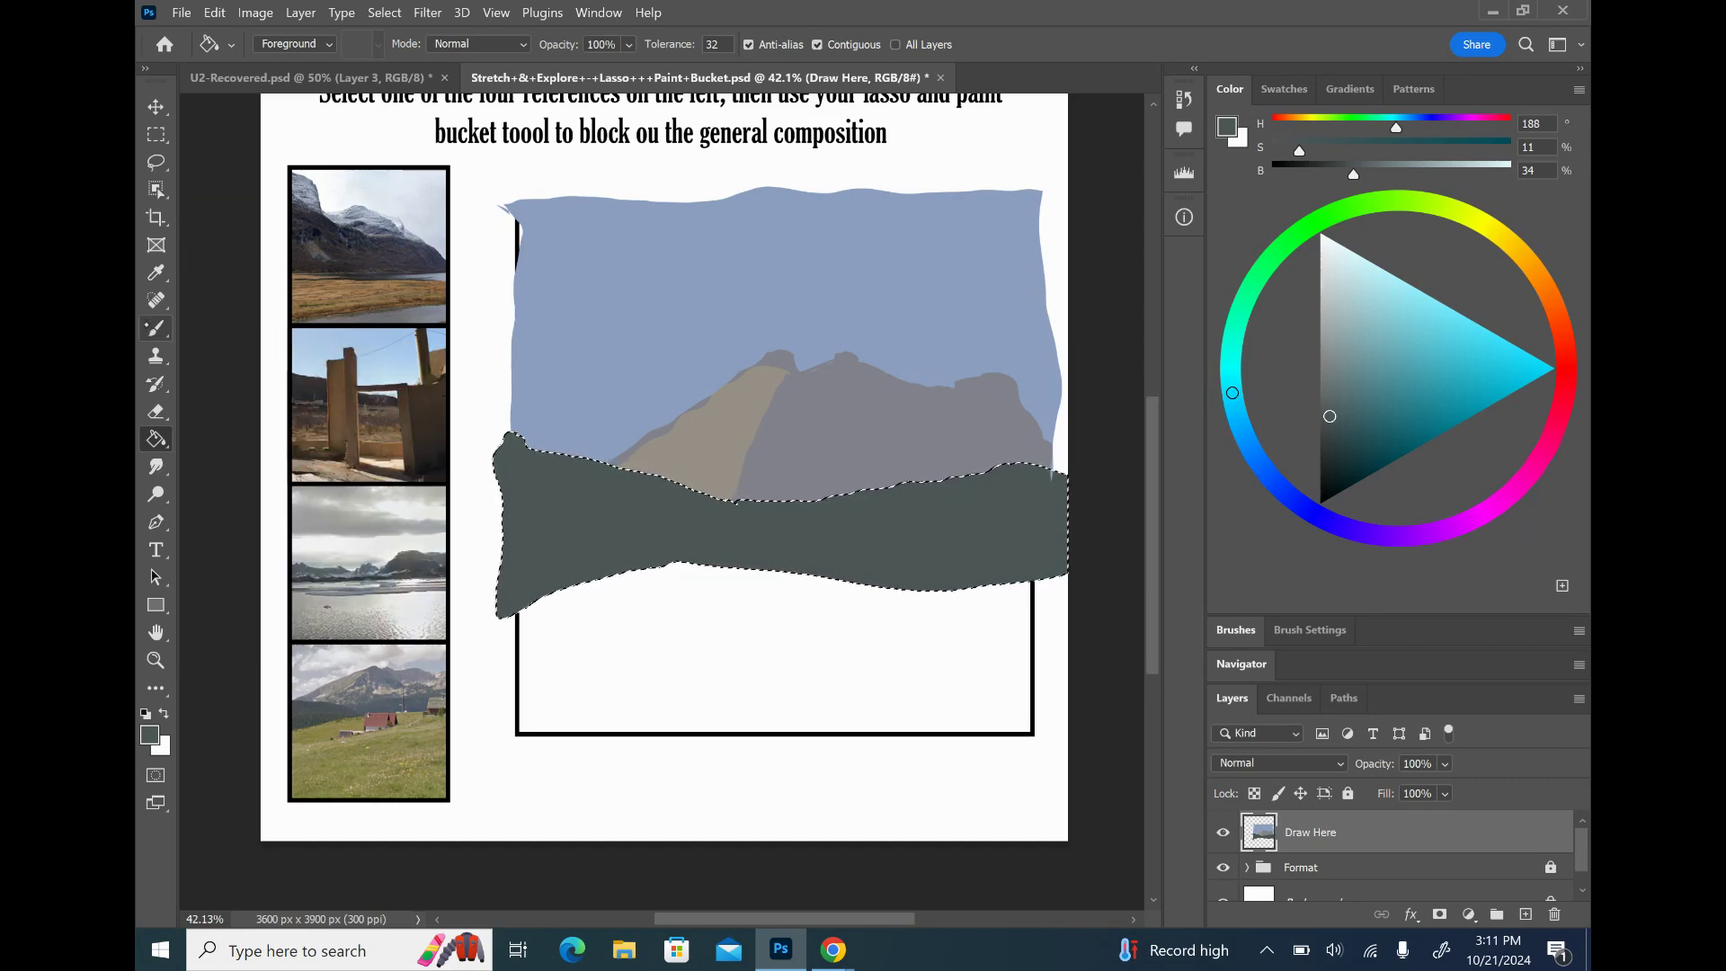
- Return to the Lasso tool and clear the selection around the filled hill band
left_click(156, 329)
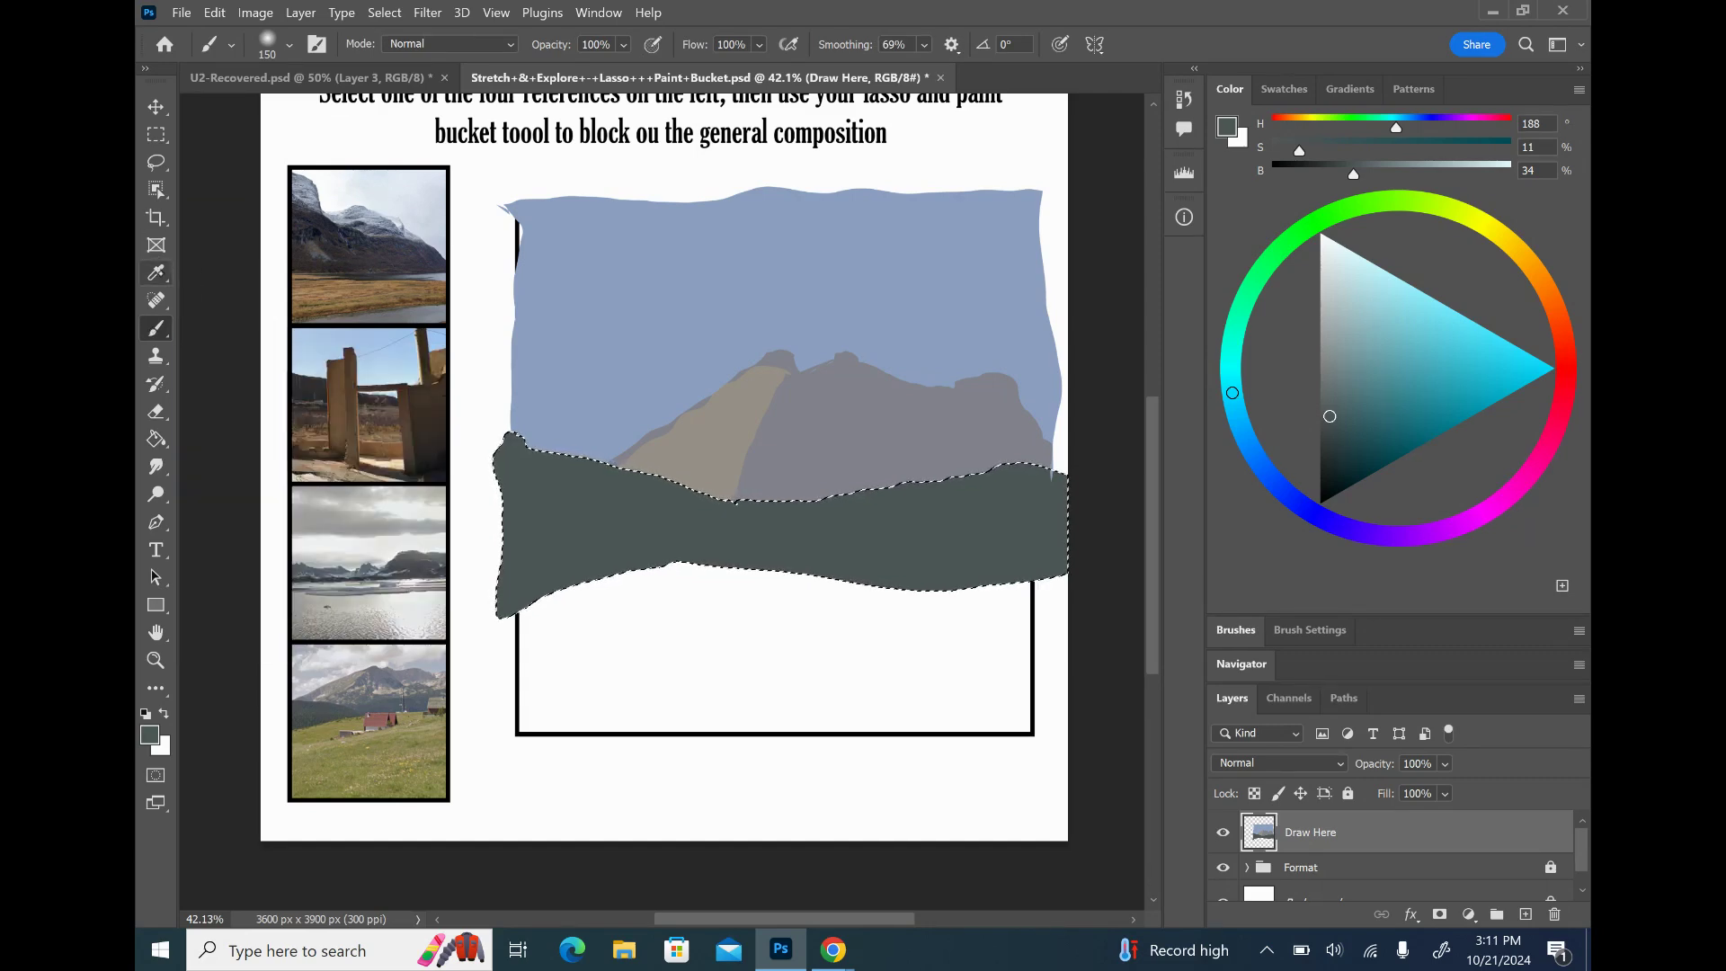
left_click(156, 272)
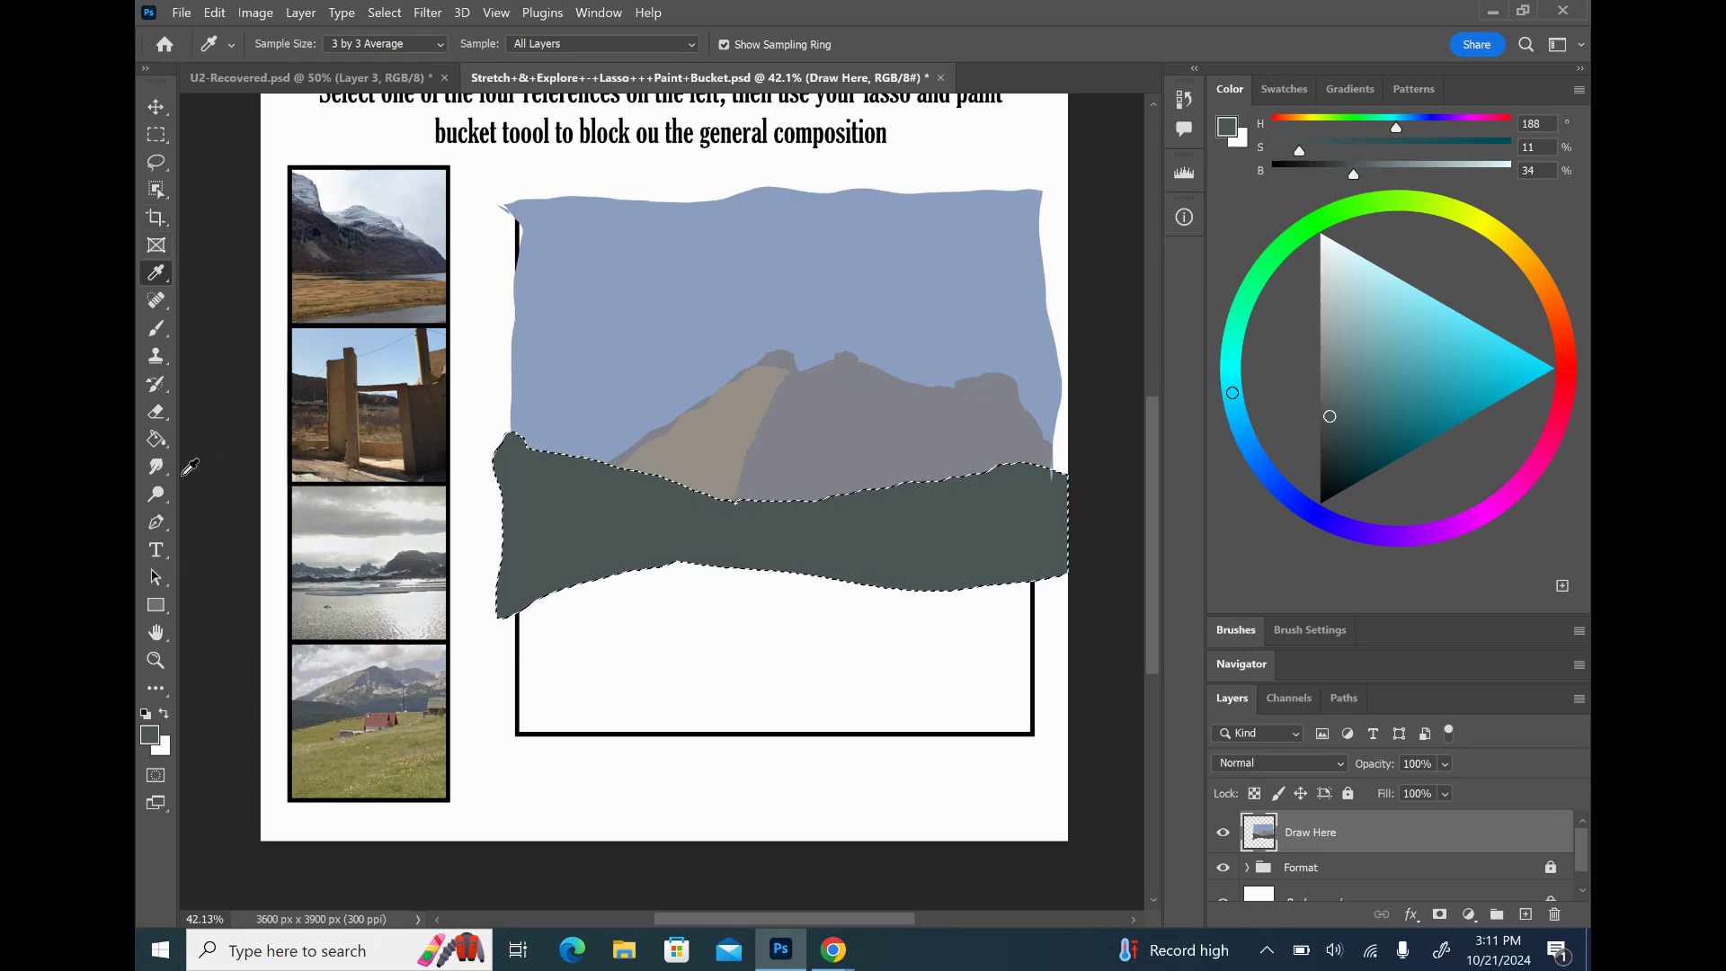
key("l")
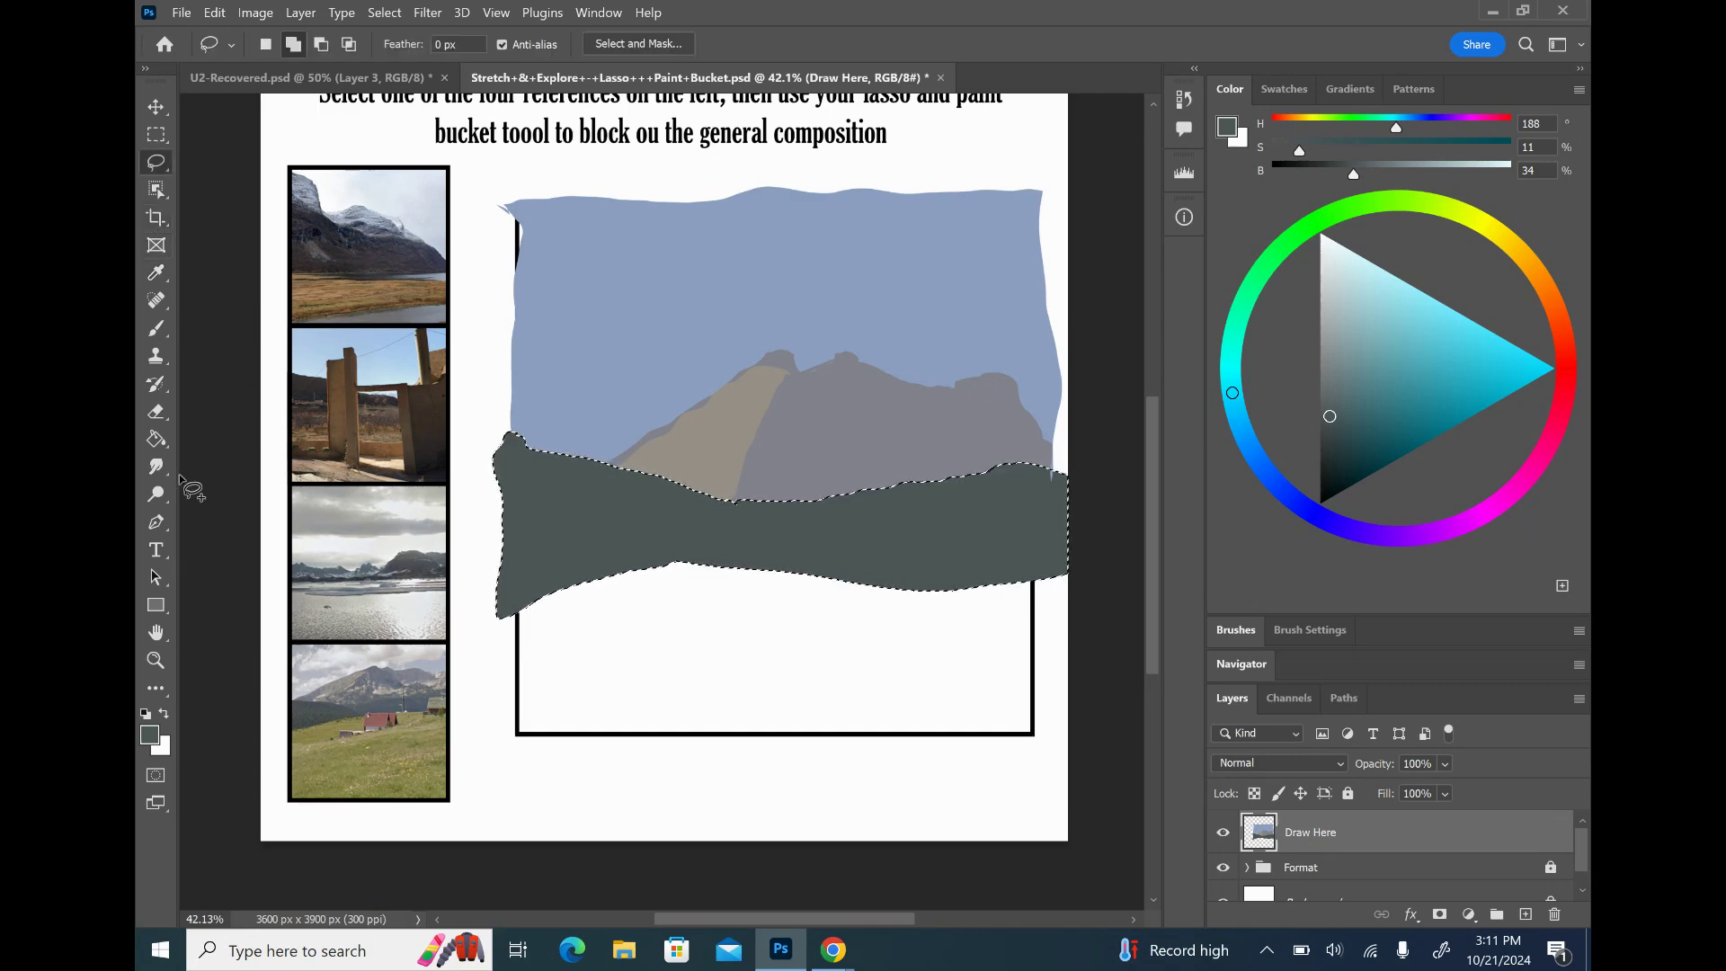
key("ctrl+d")
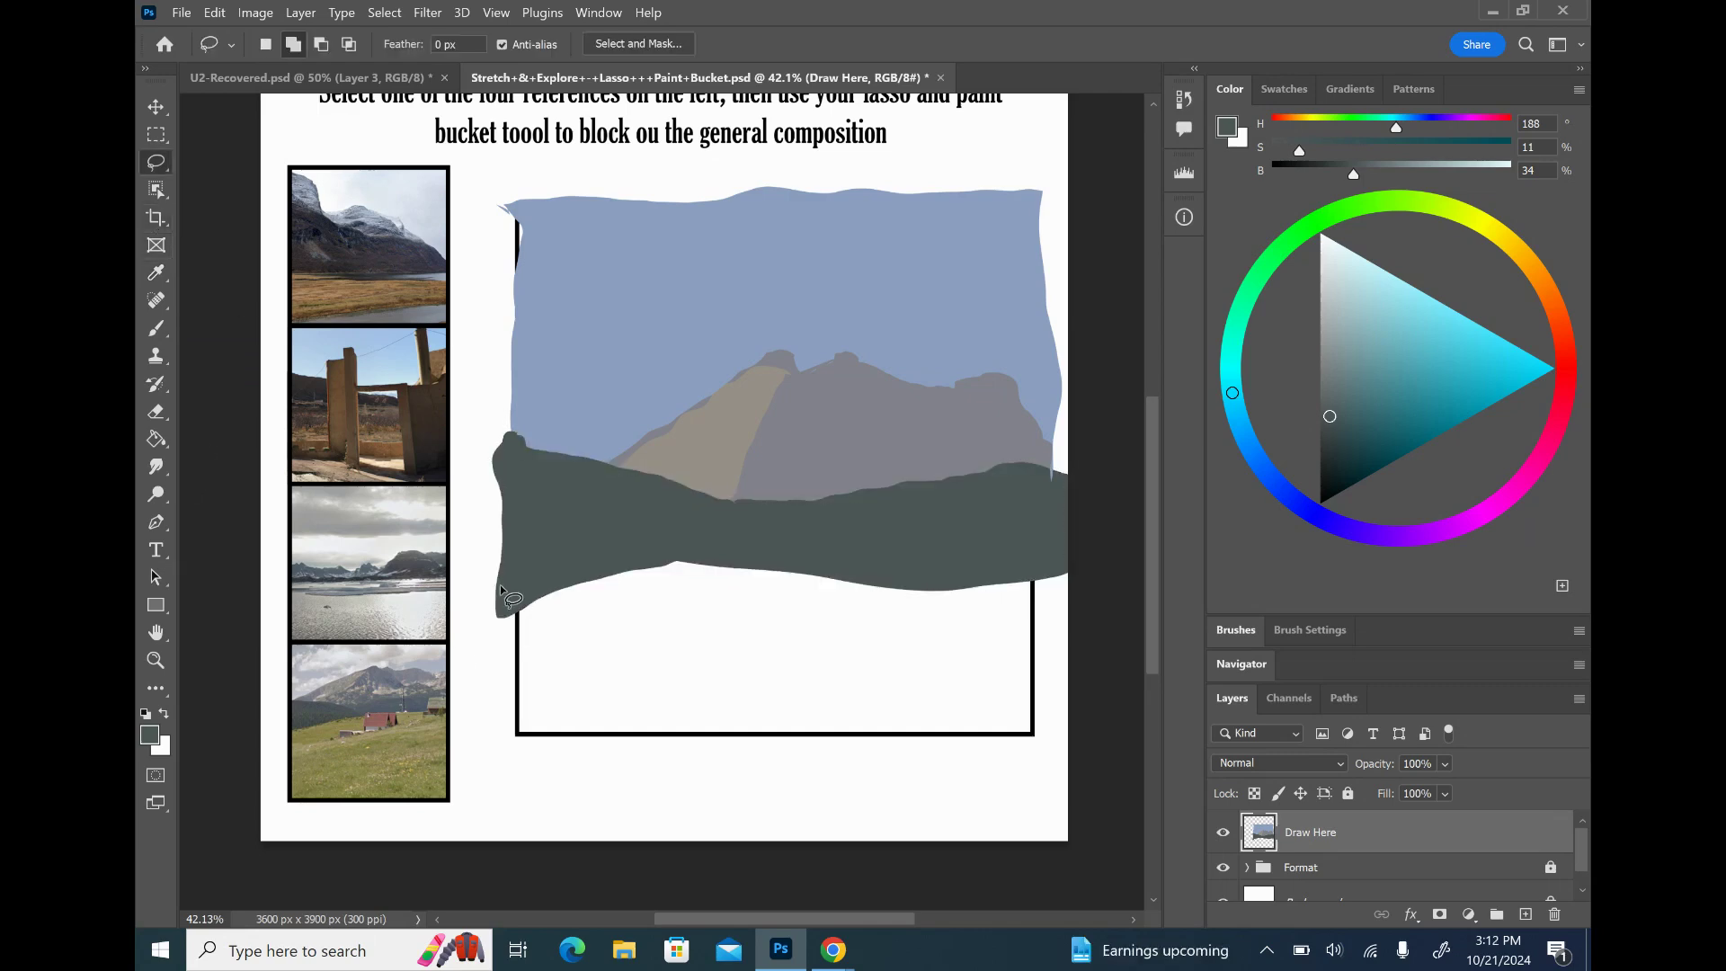
- Lasso the ground strip below the dark hills, extending it to the painting's right edge
mouse_move(570, 554)
left_mouse_down()
mouse_move(938, 568)
mouse_move(879, 584)
mouse_move(852, 636)
mouse_move(490, 620)
left_mouse_up()
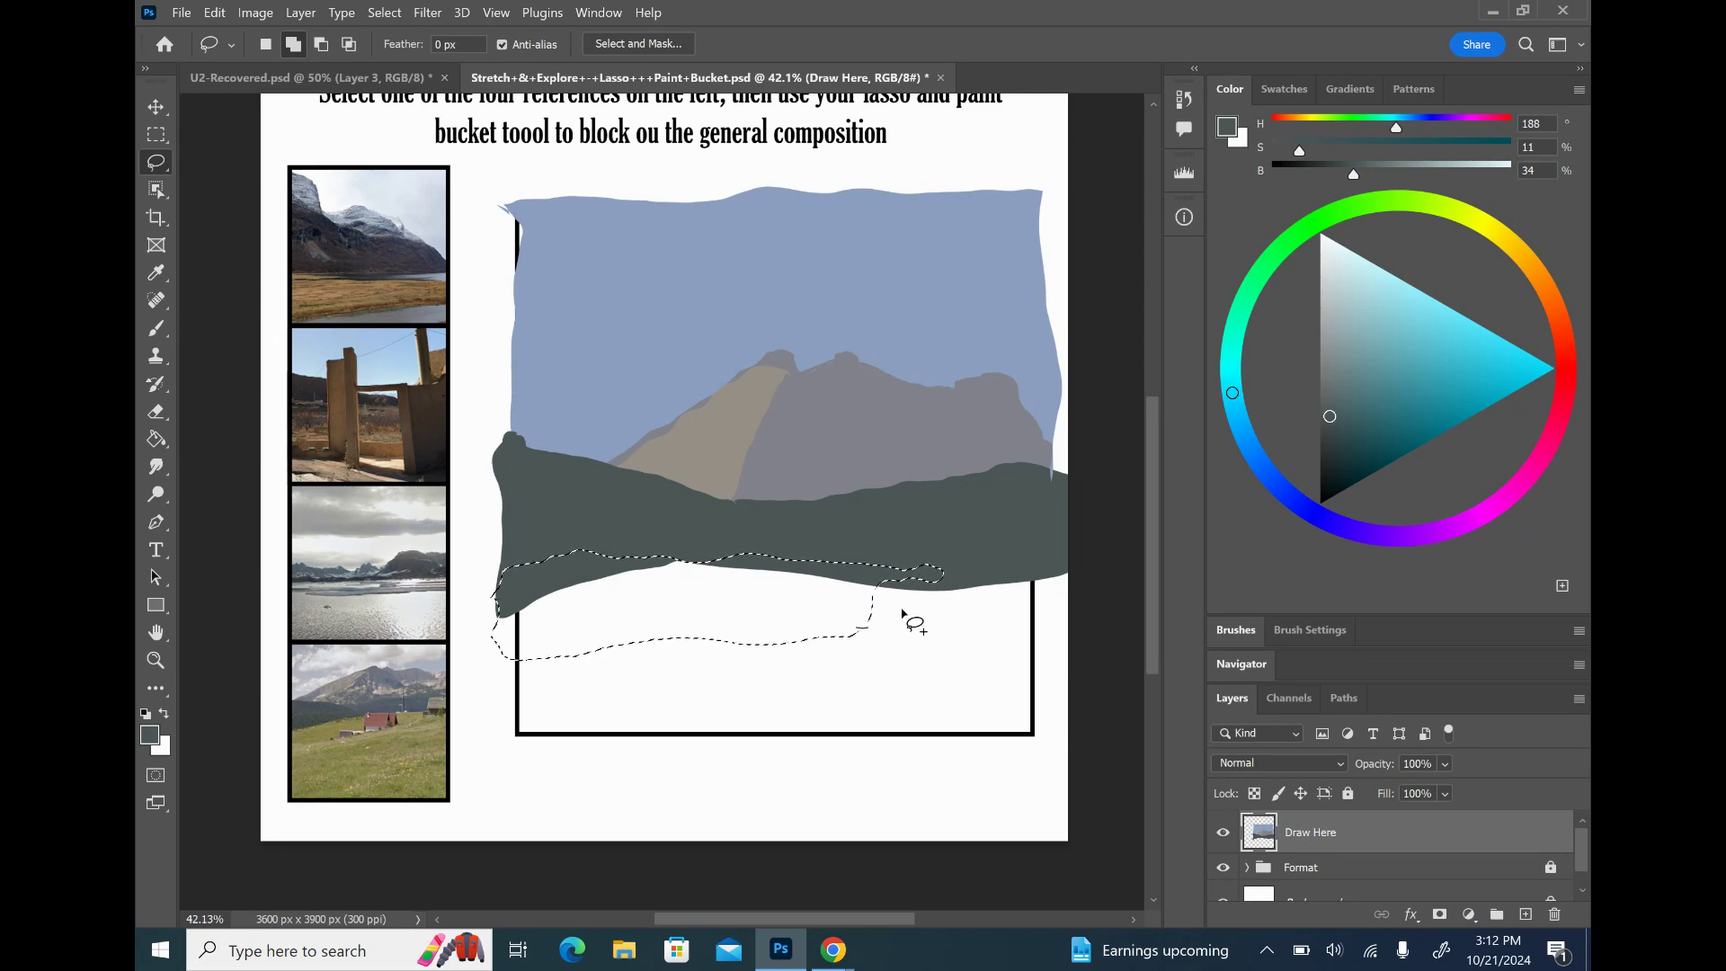
left_click_drag(855, 633, 854, 635)
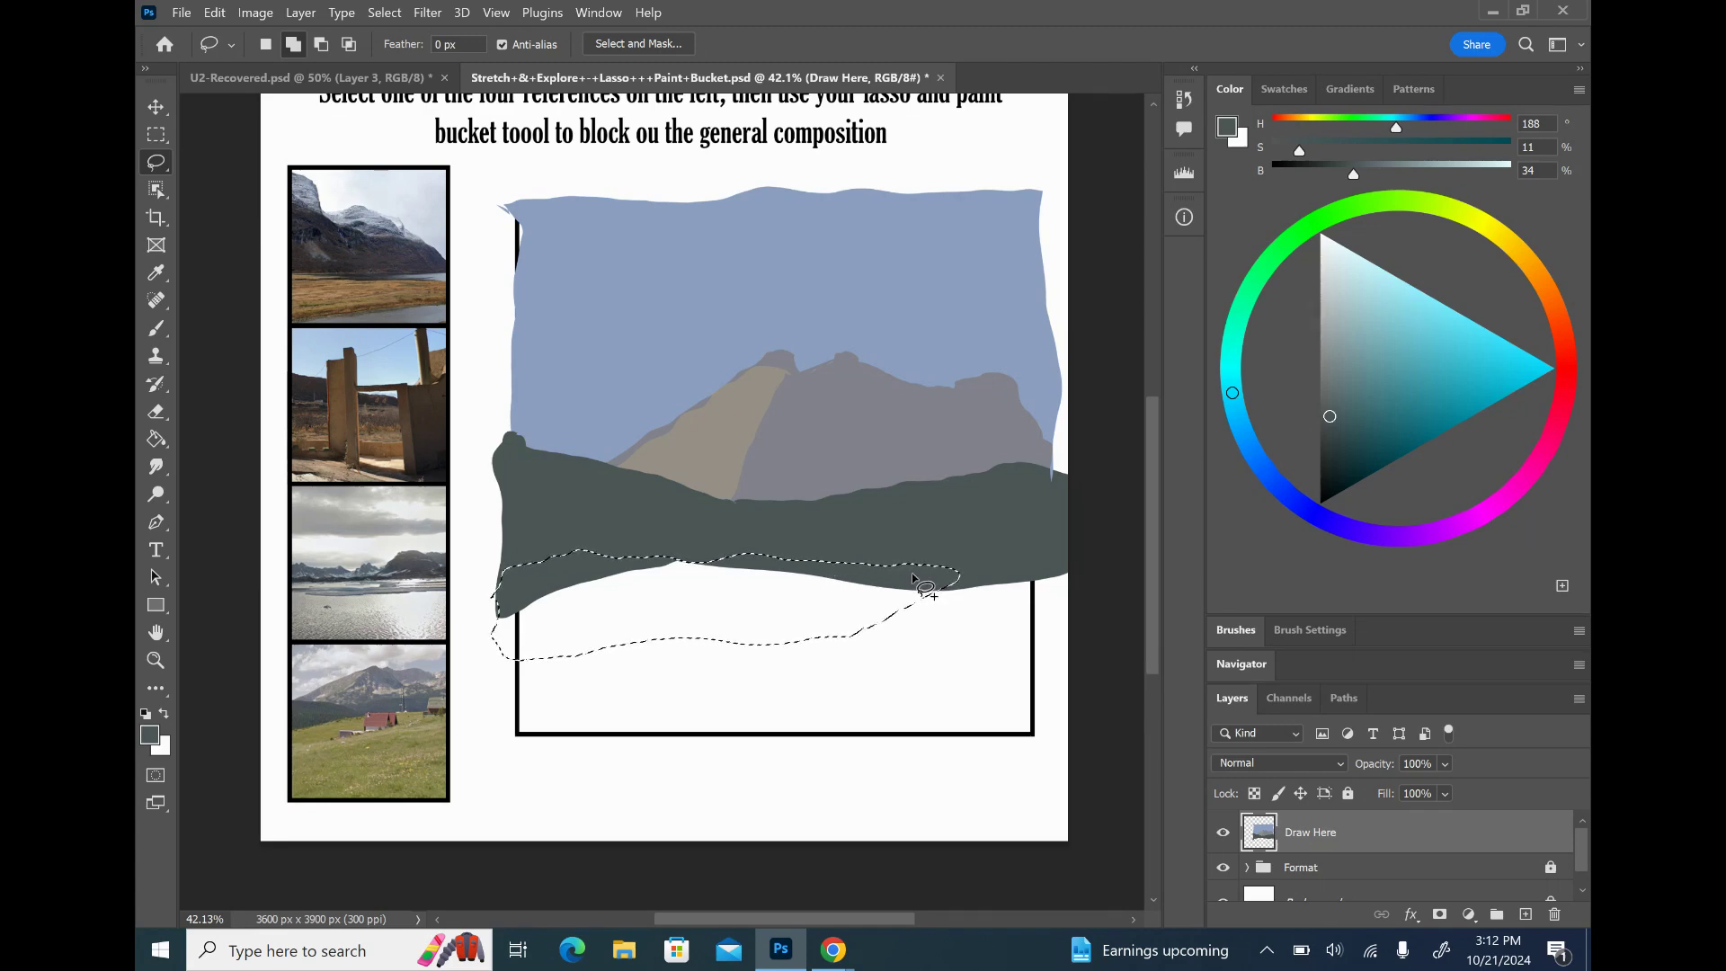
mouse_move(940, 562)
left_mouse_down()
mouse_move(1048, 566)
mouse_move(1006, 588)
left_mouse_up()
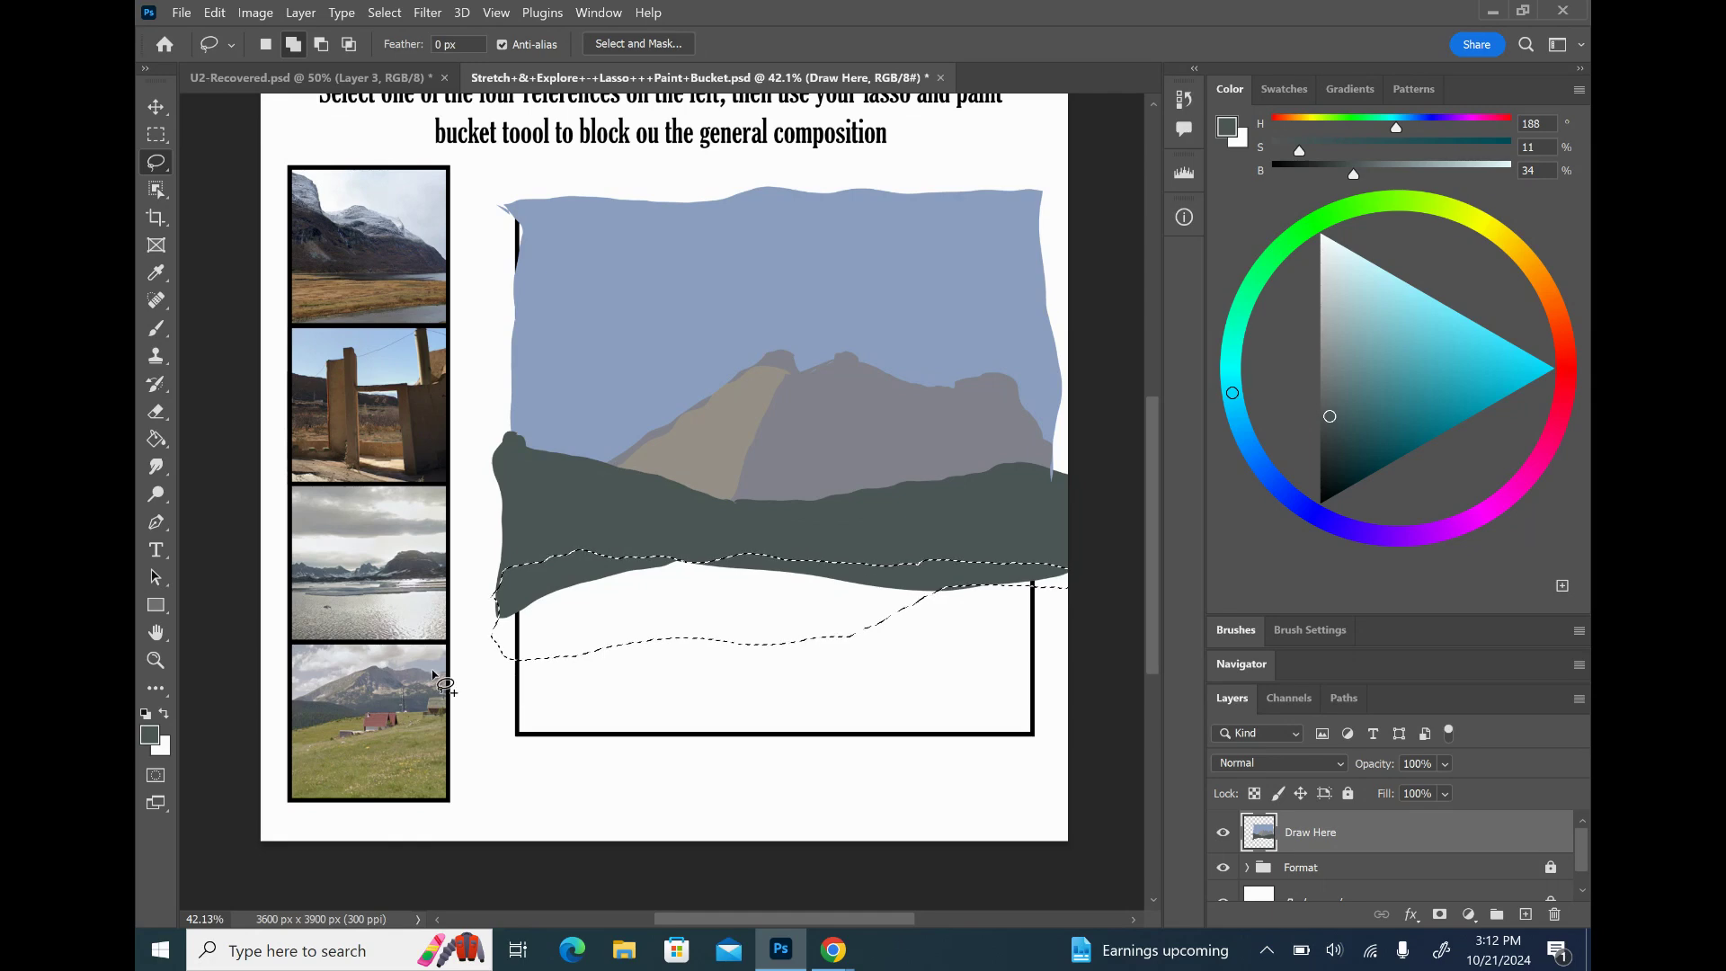
key("i")
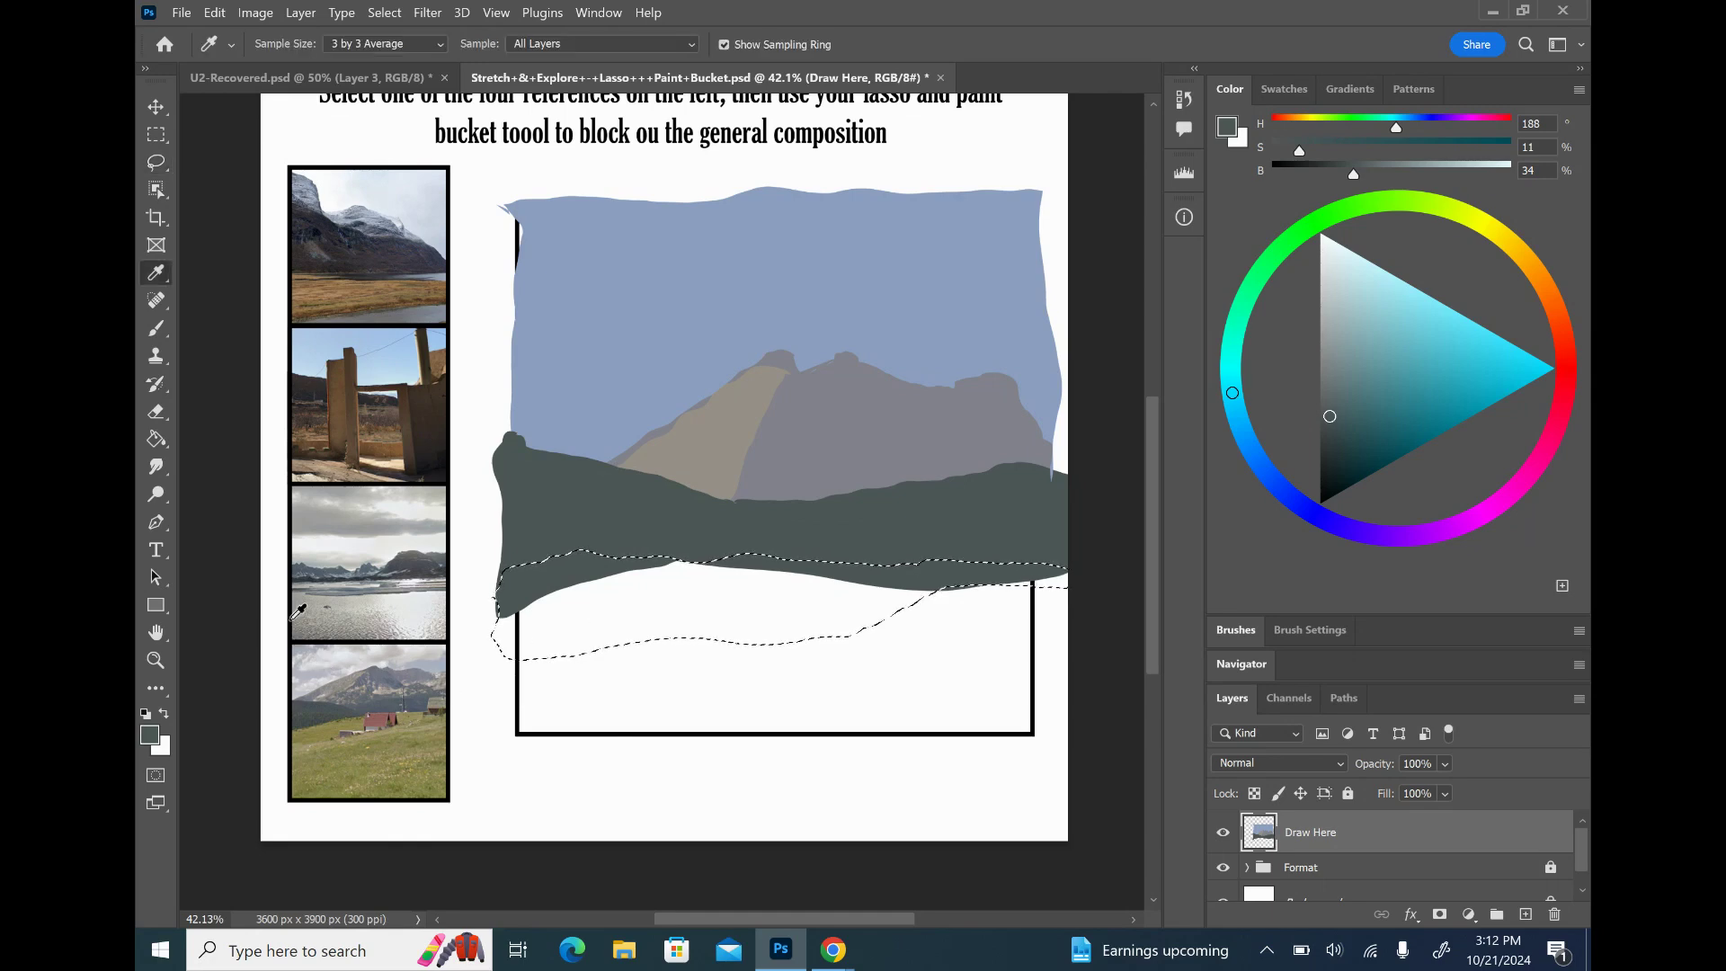
- Fill the strip below the dark hills with olive (H 53, S 47, B 55) from the bottom photo, then deselect
left_click(337, 723)
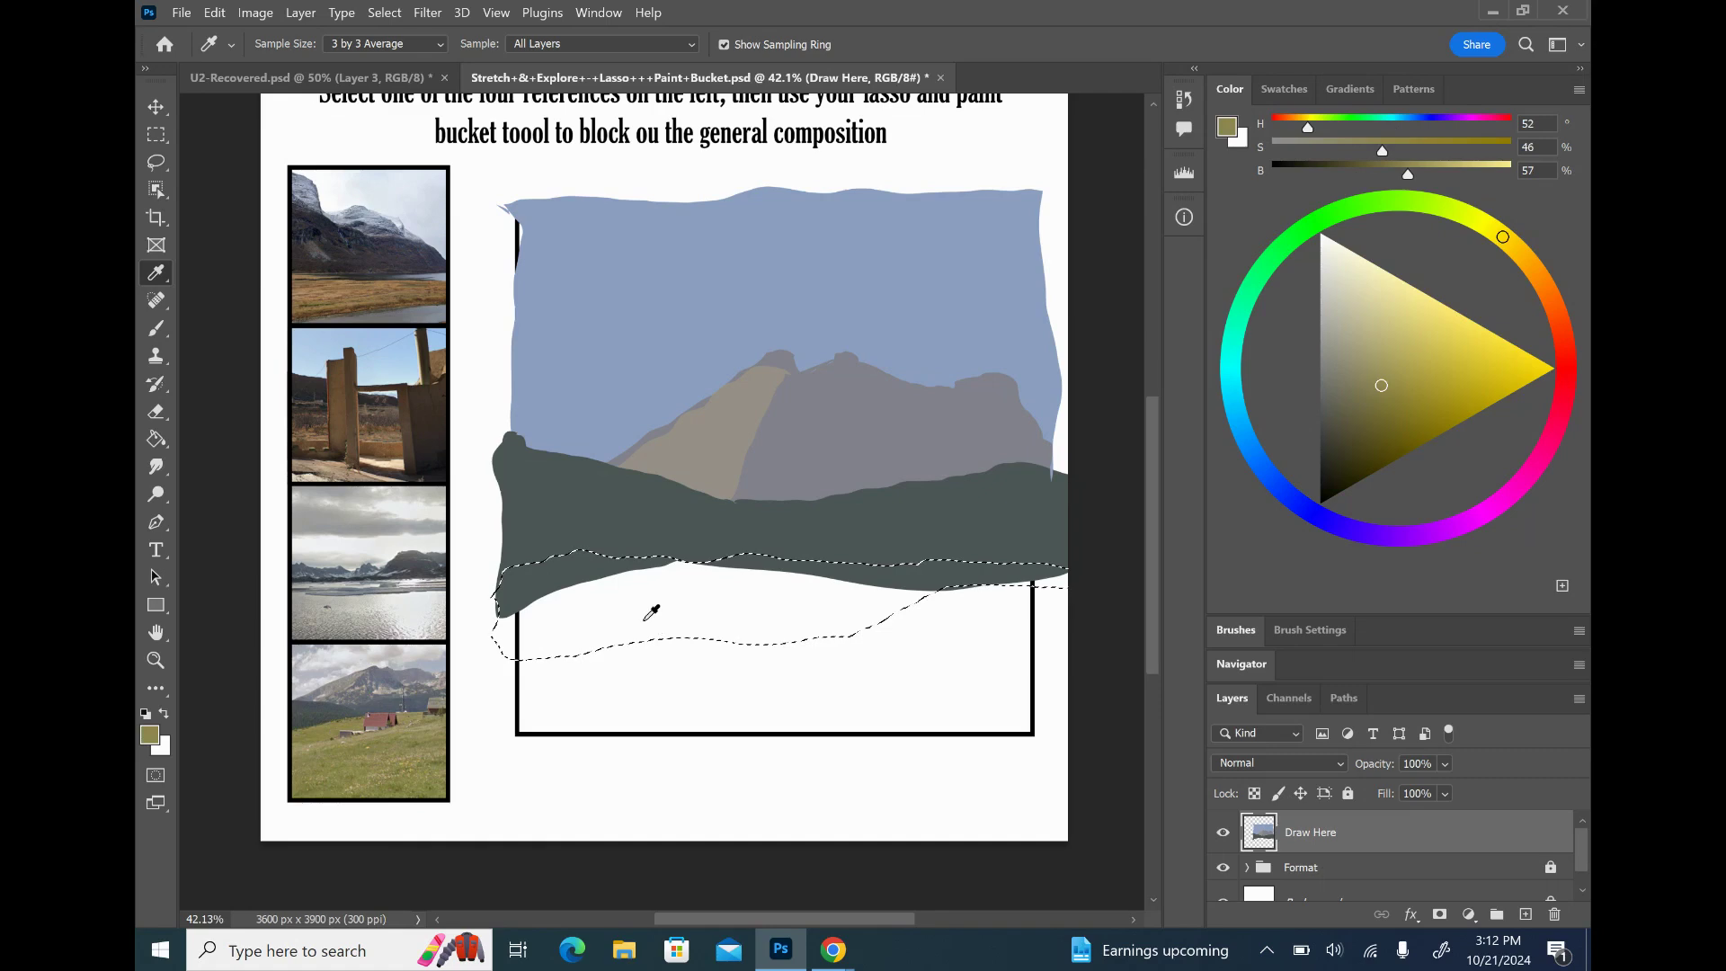
left_click(598, 582)
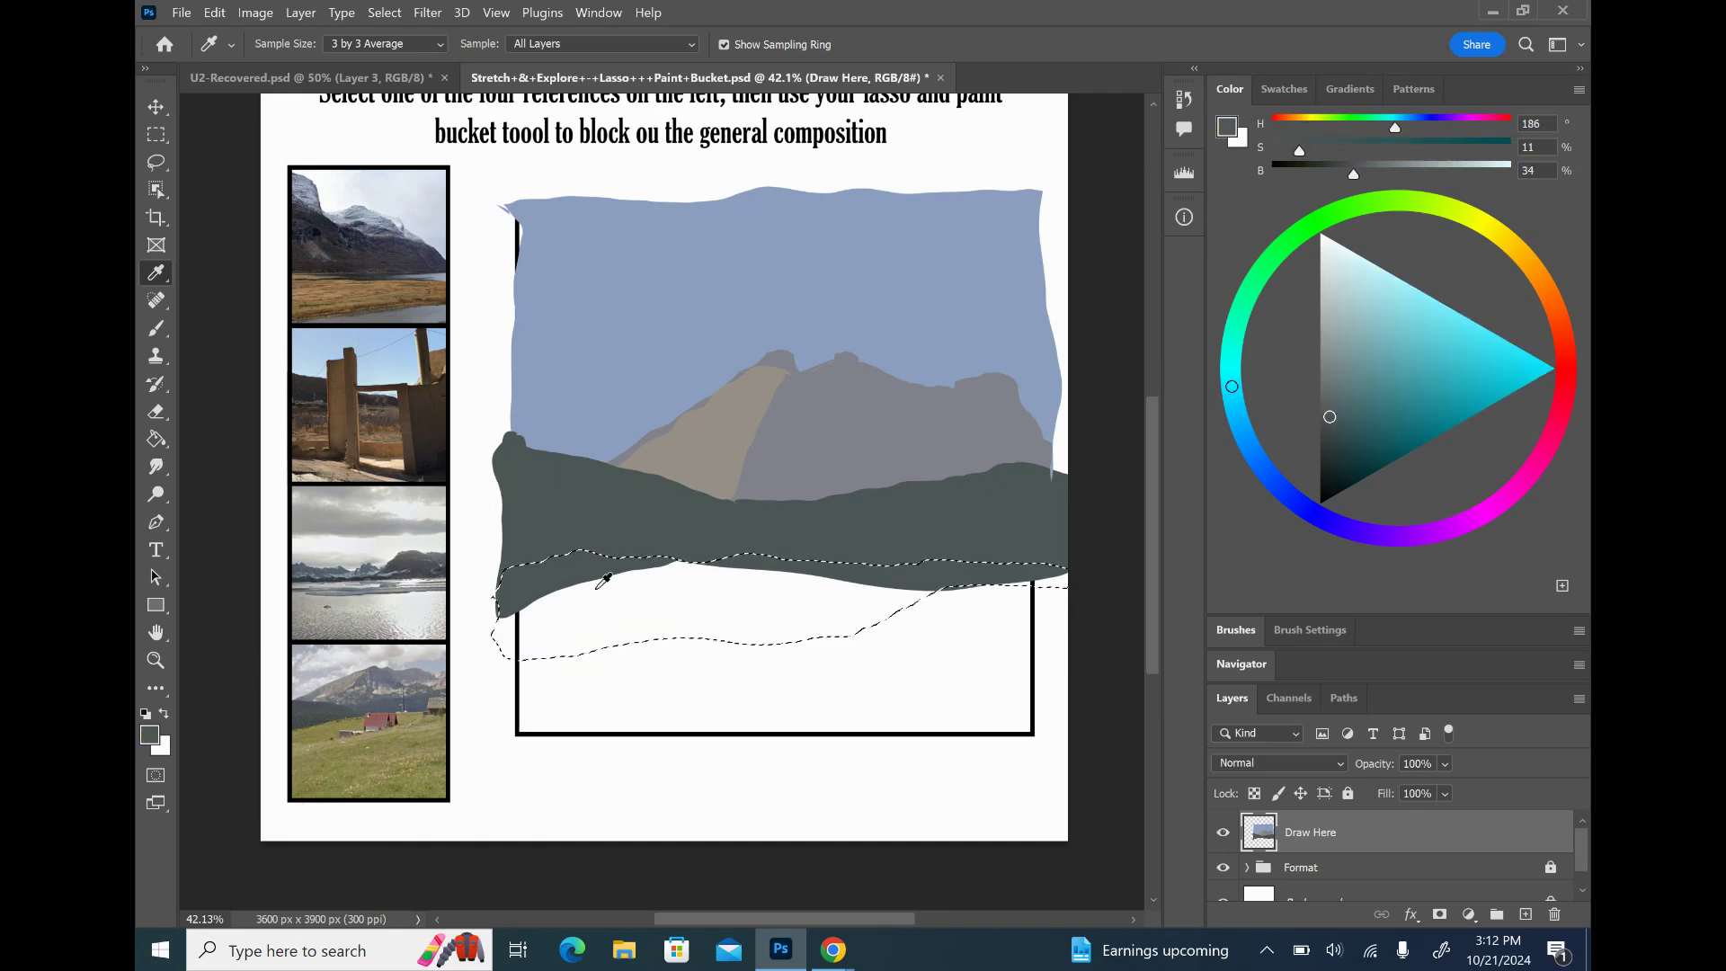
left_click(324, 726)
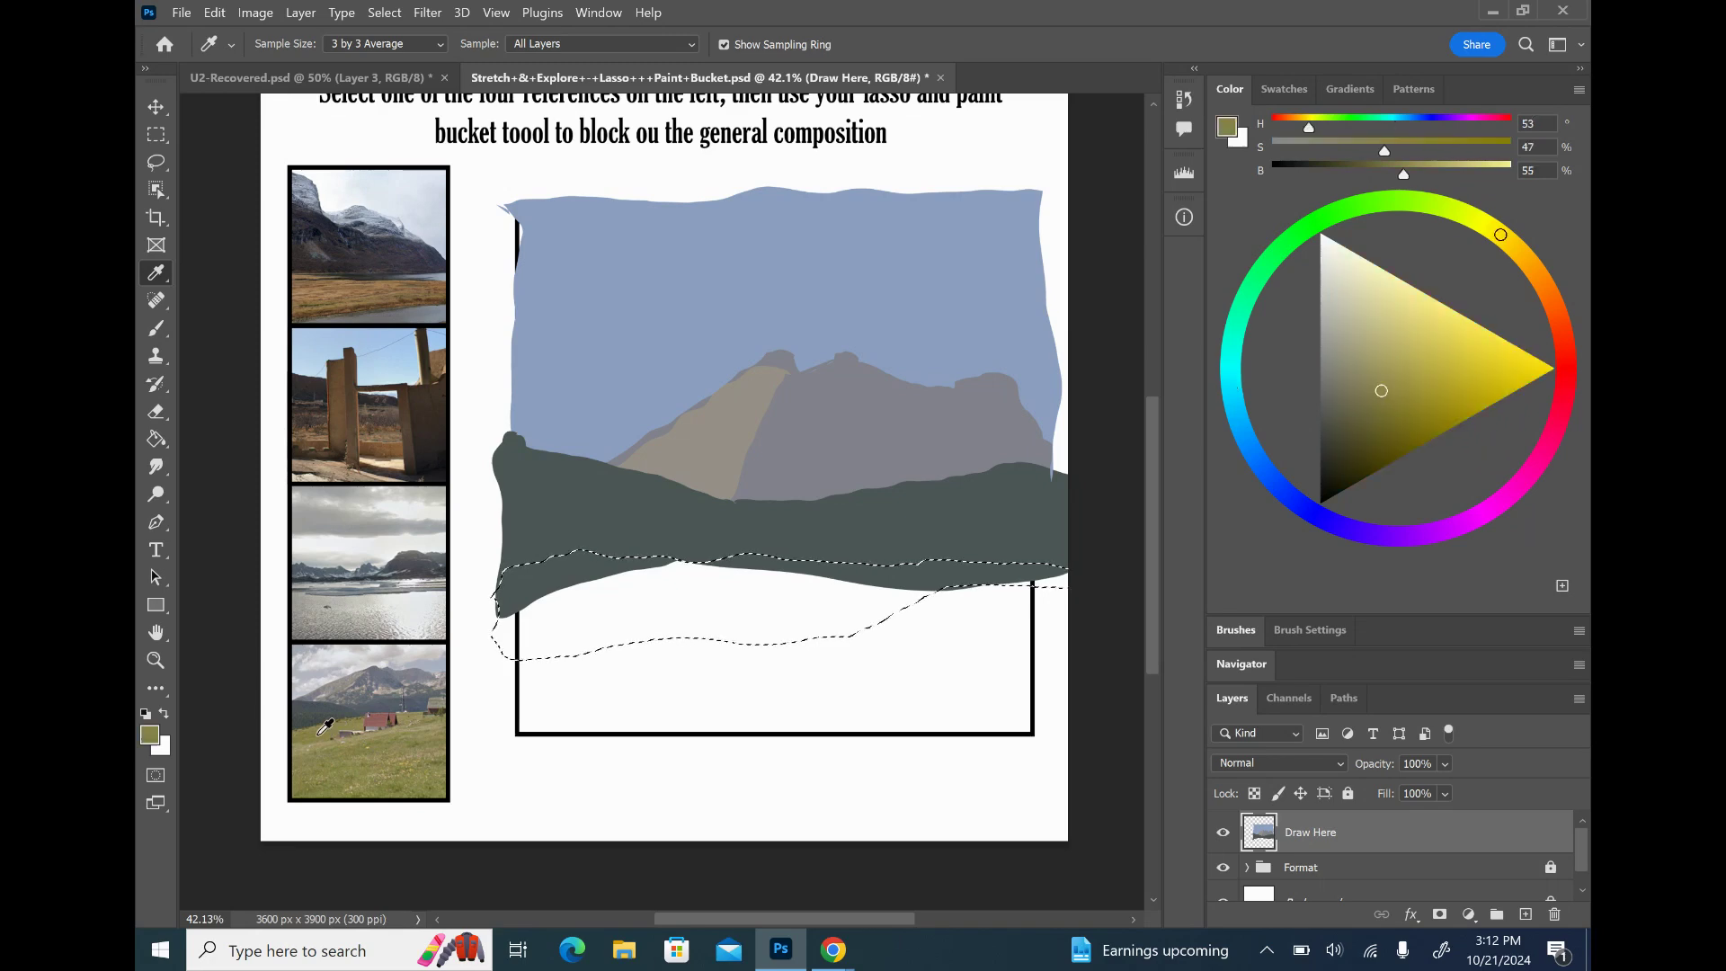
key("b")
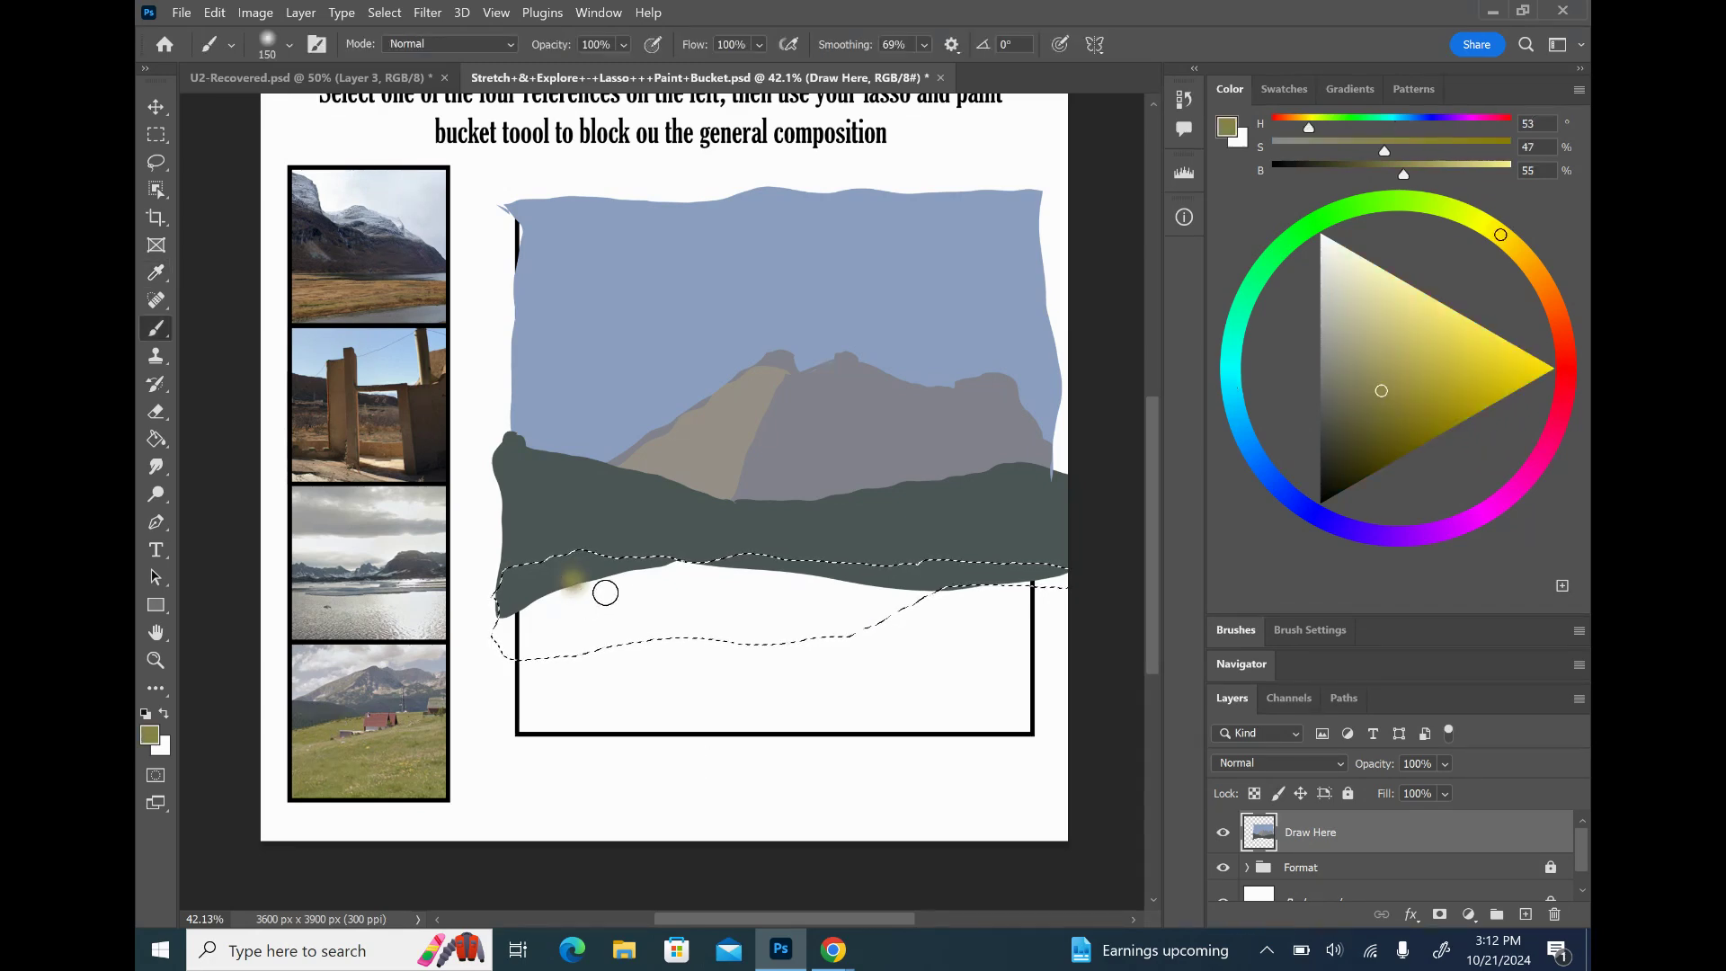
key("g")
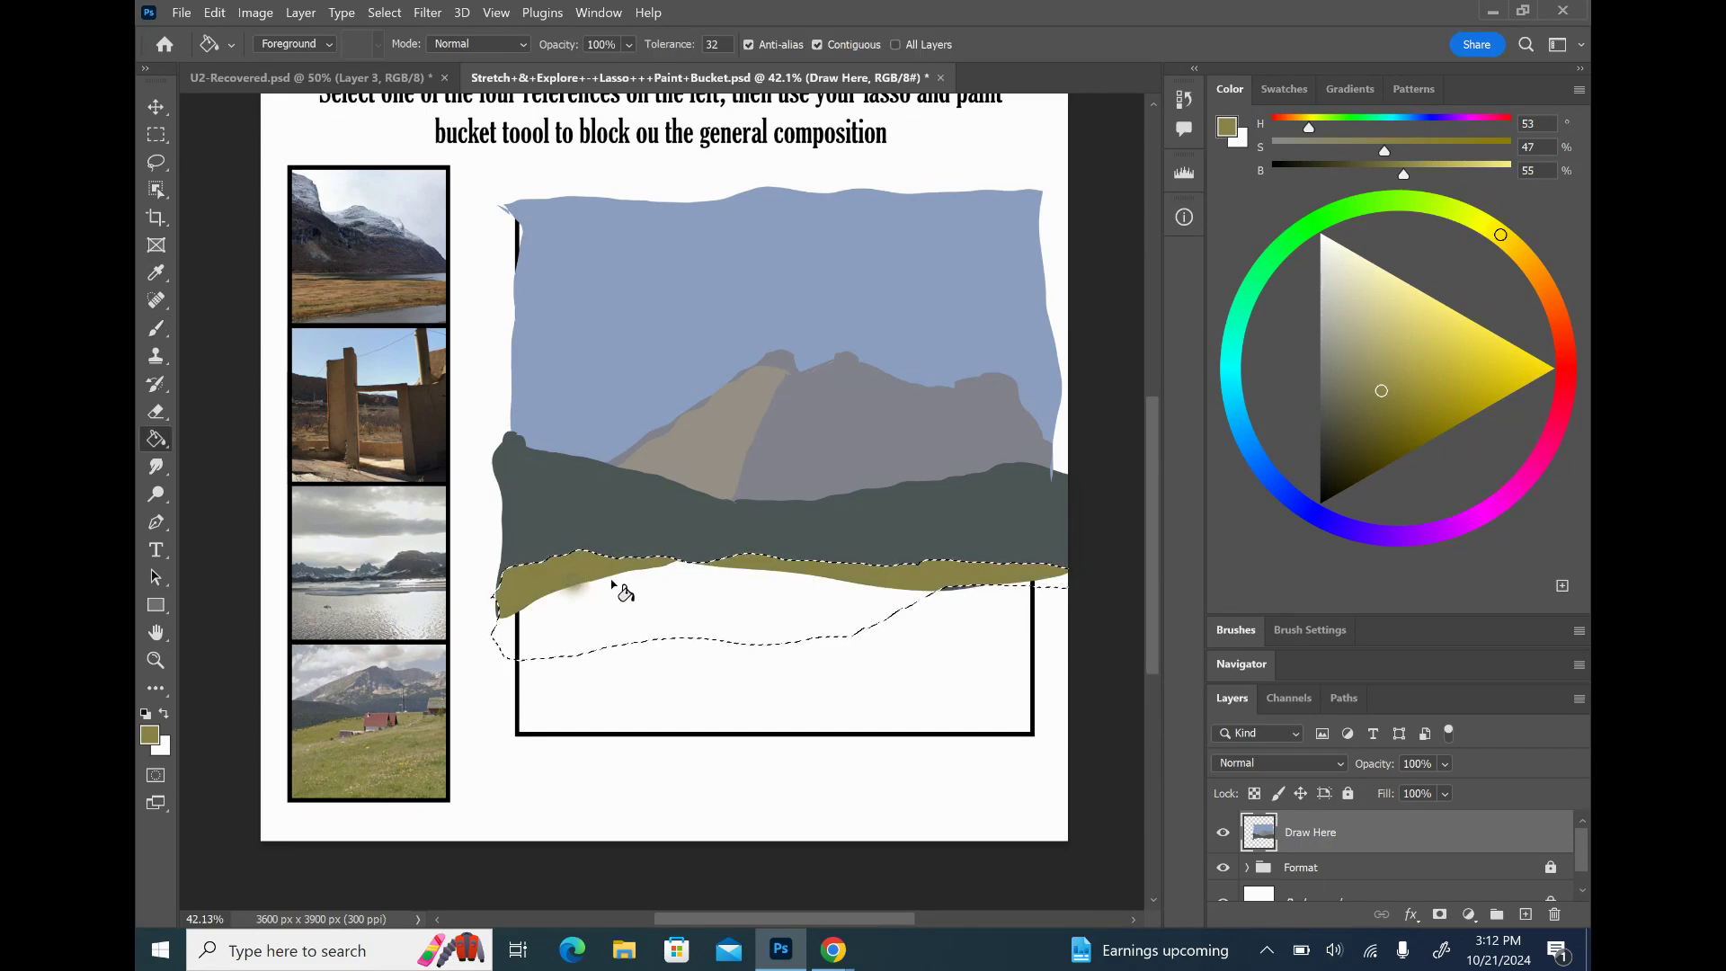
left_click(624, 593)
left_click(568, 600)
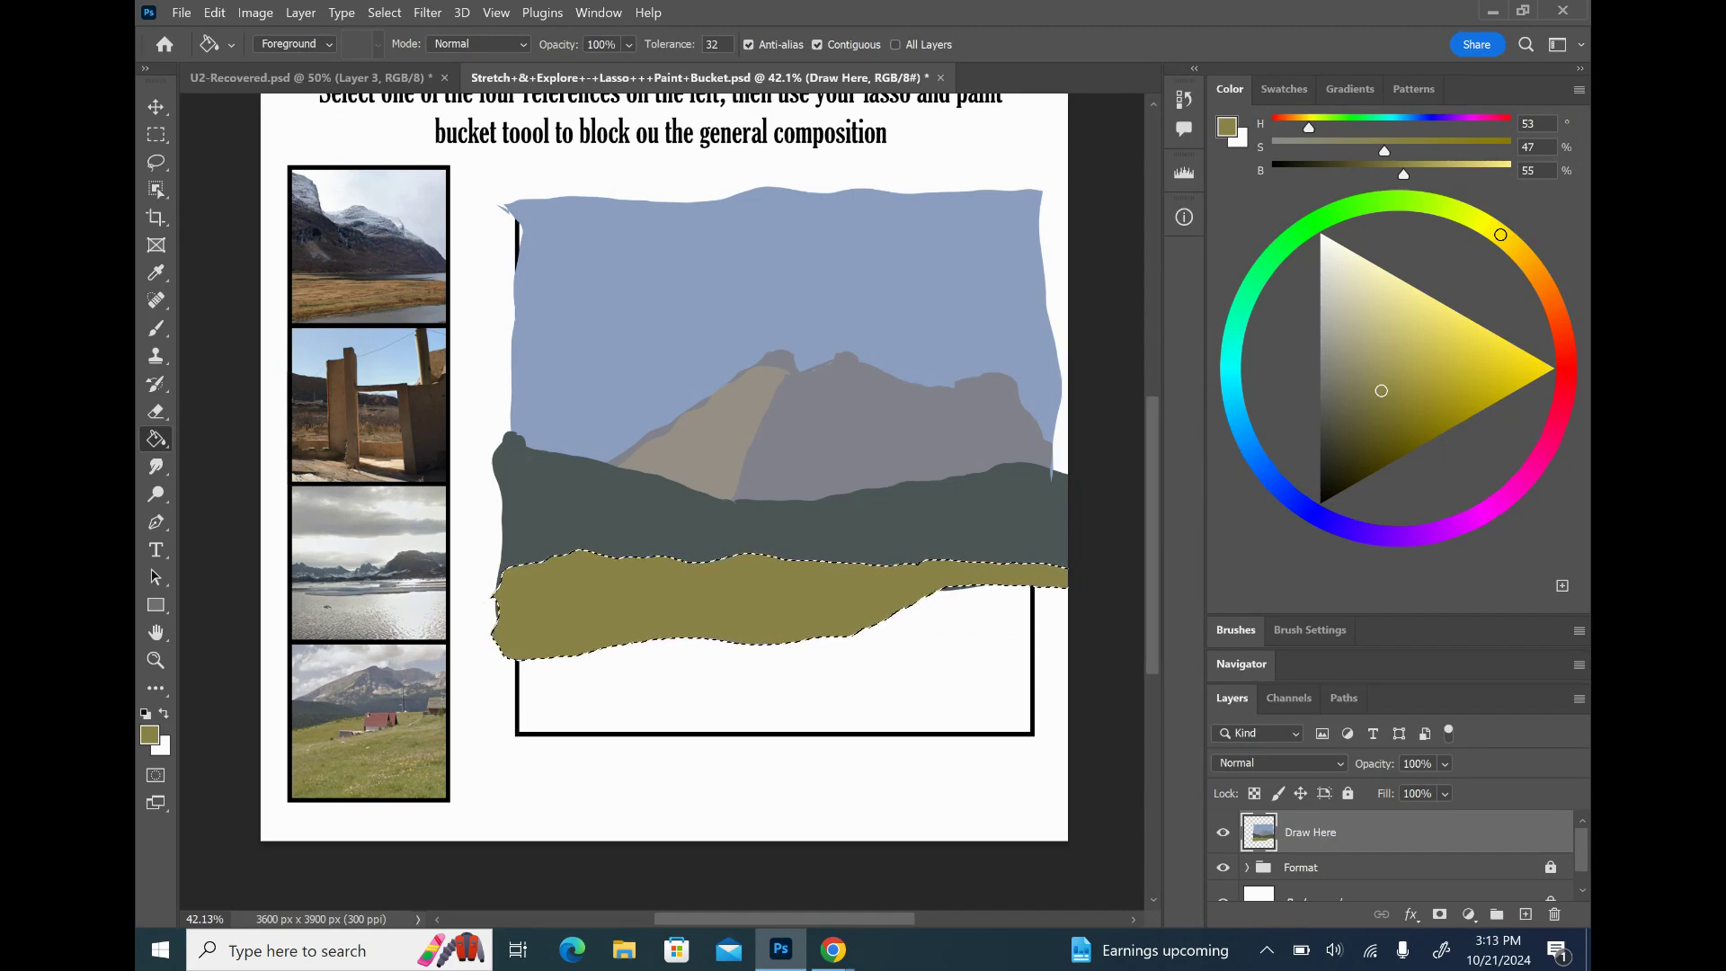
key("d")
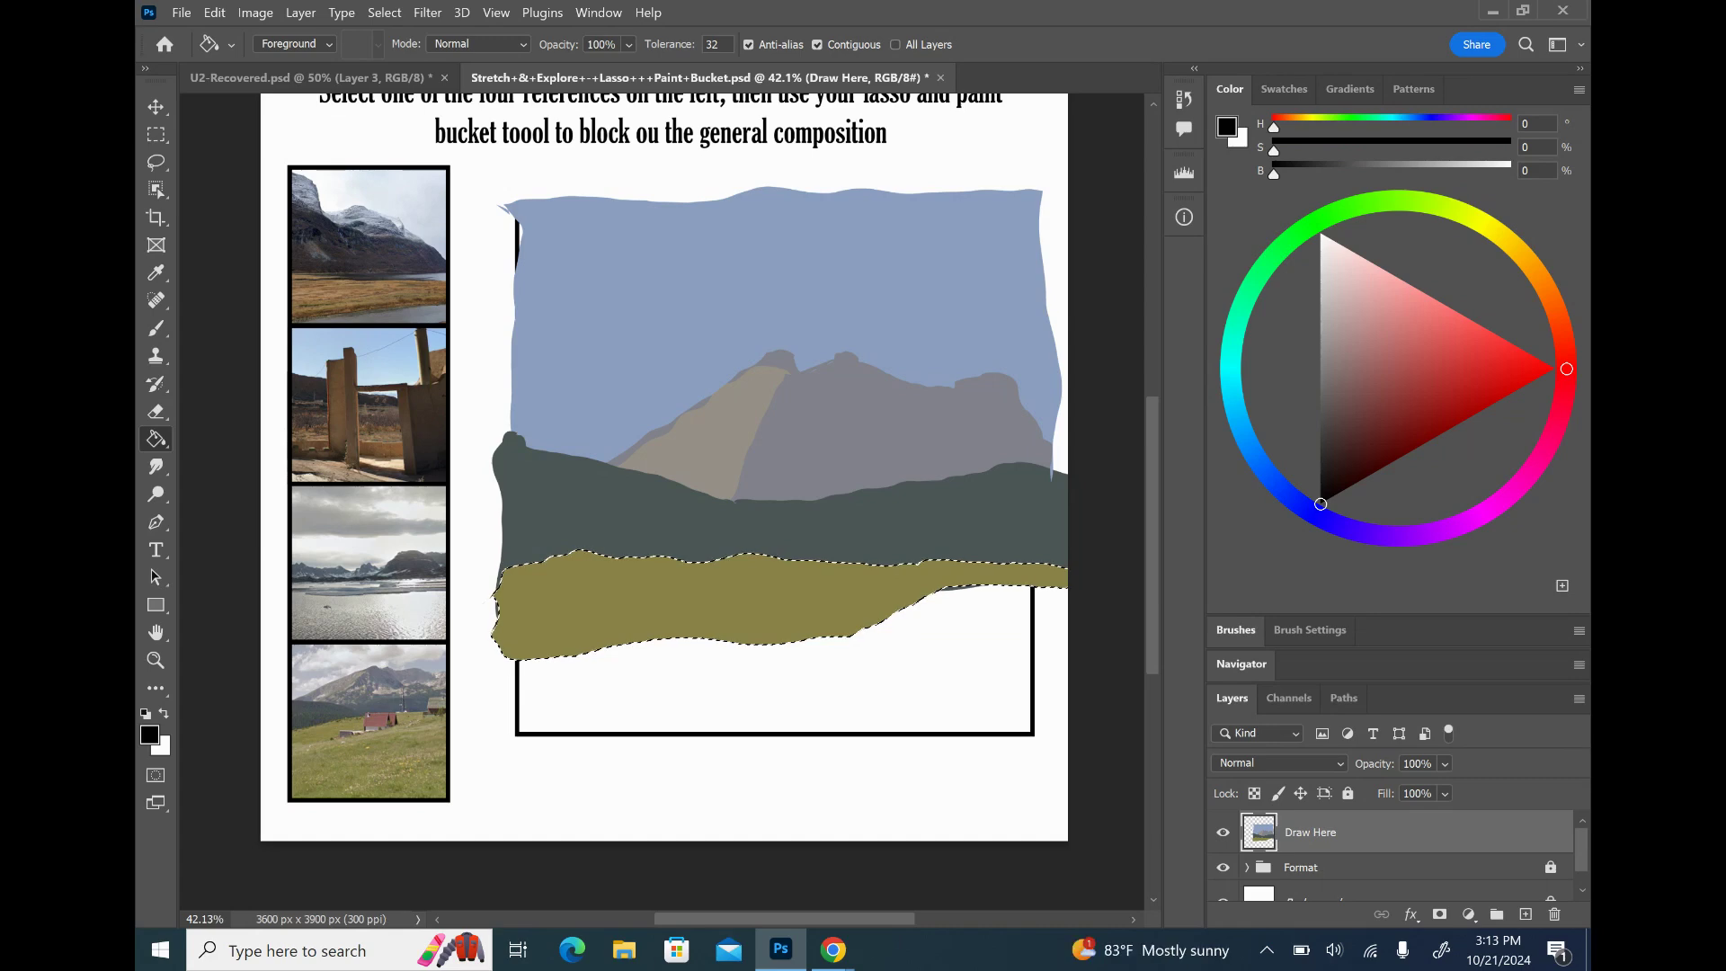
key("ctrl+d")
- Lasso the blank area below the olive strip, including the gap on the right
key("l")
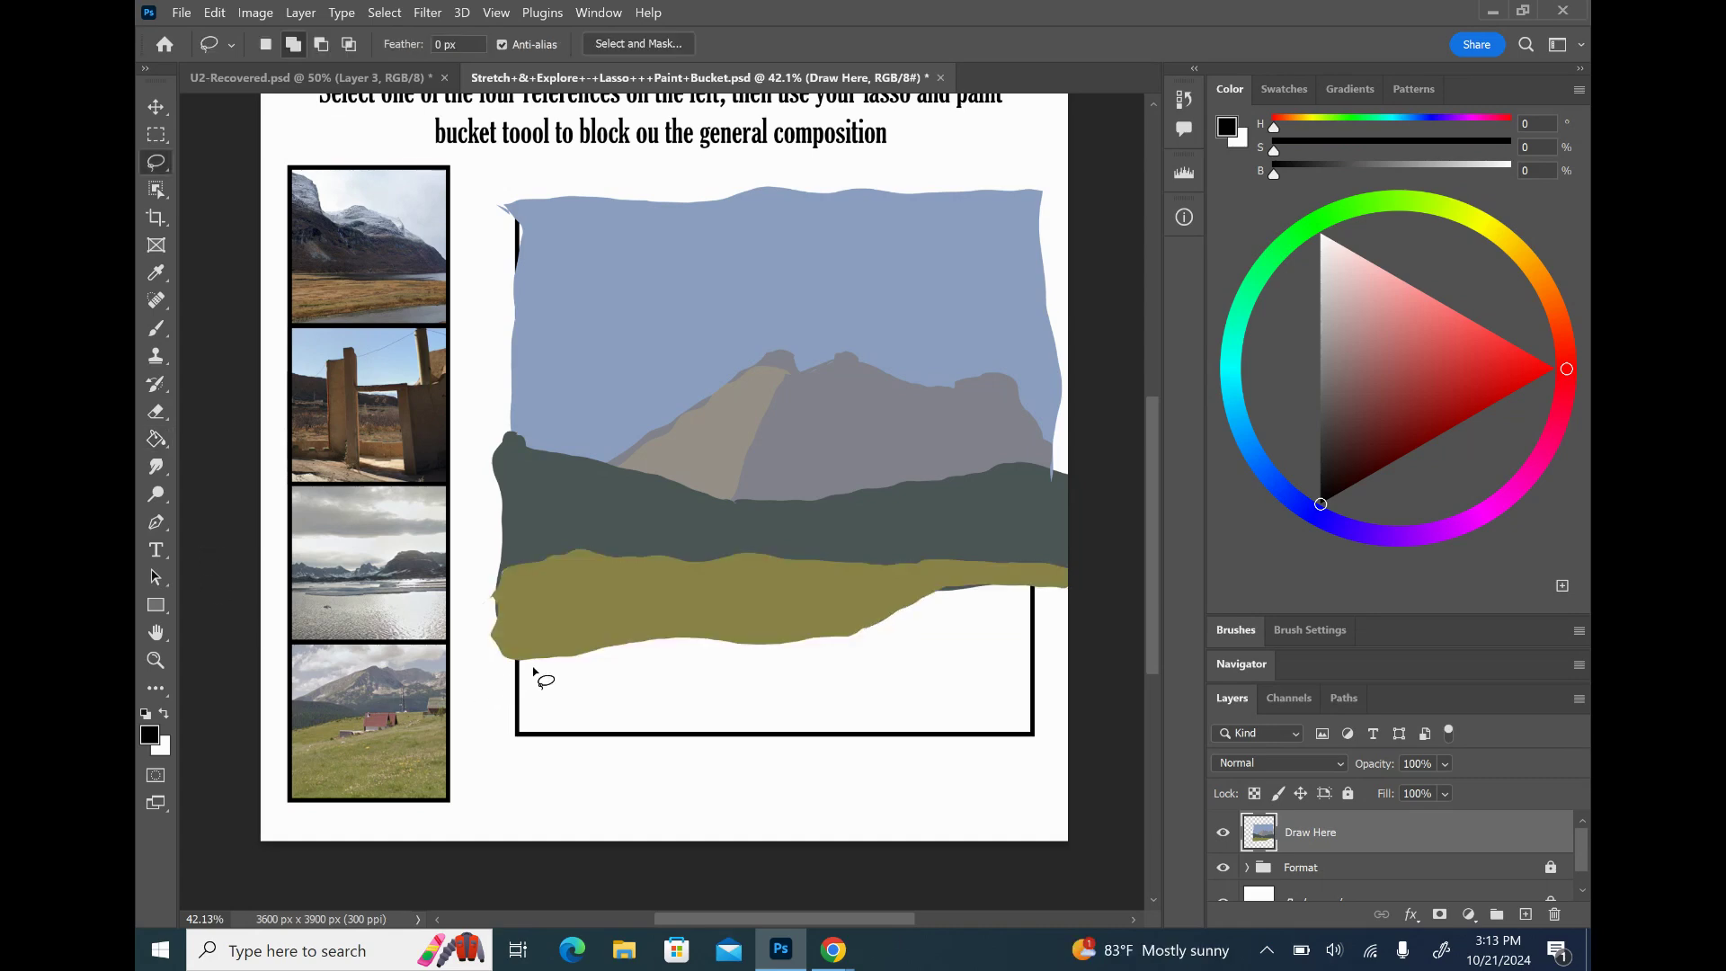
left_click_drag(517, 642, 738, 622)
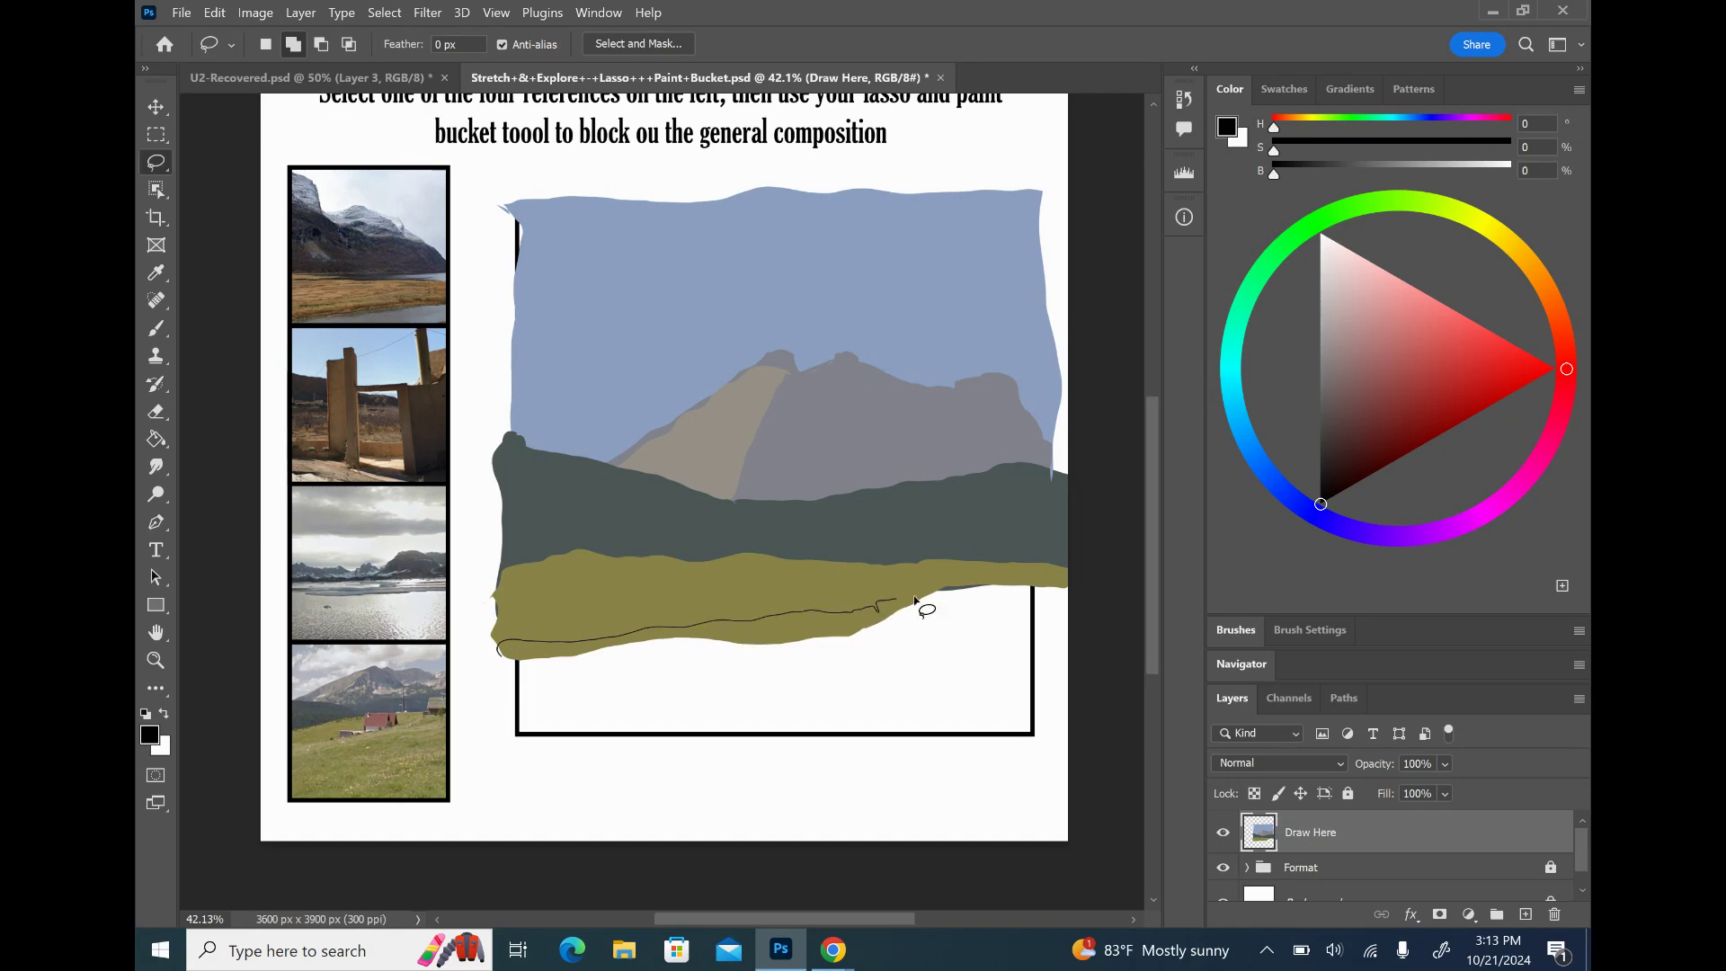
mouse_move(1064, 627)
left_mouse_down()
mouse_move(1018, 754)
mouse_move(664, 769)
mouse_move(528, 741)
mouse_move(505, 693)
mouse_move(518, 644)
left_mouse_up()
left_click_drag(722, 633, 877, 611)
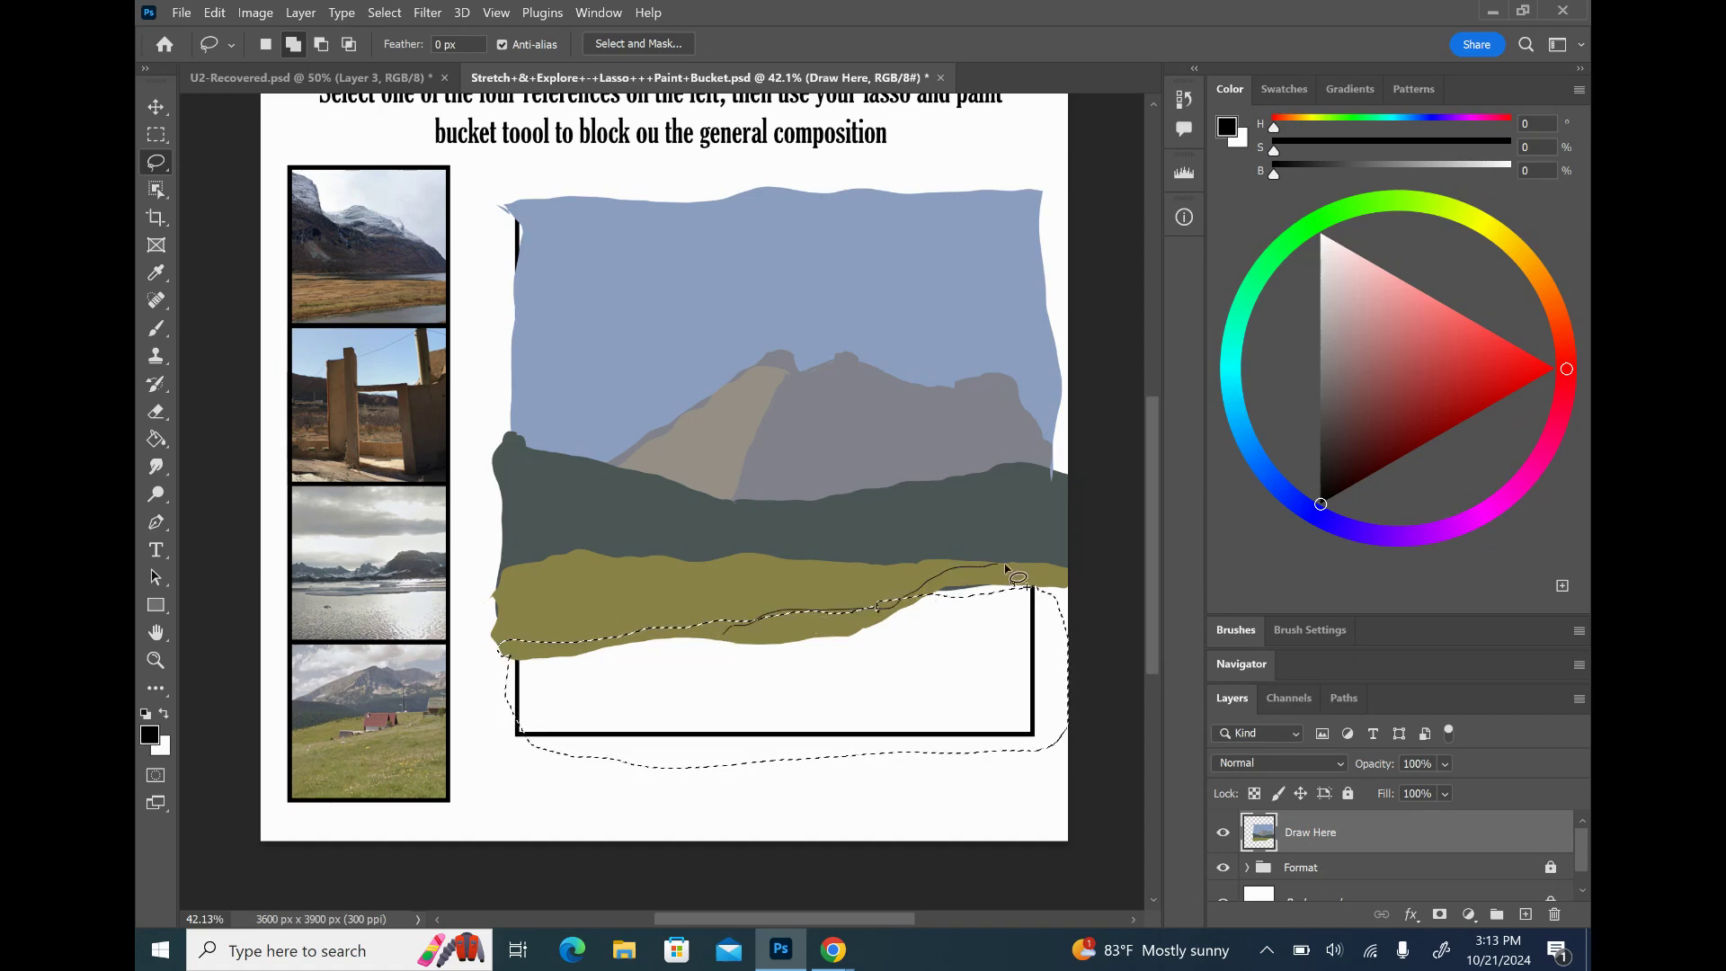
mouse_move(1006, 568)
left_mouse_down()
mouse_move(1058, 607)
mouse_move(1029, 634)
mouse_move(776, 660)
mouse_move(725, 633)
left_mouse_up()
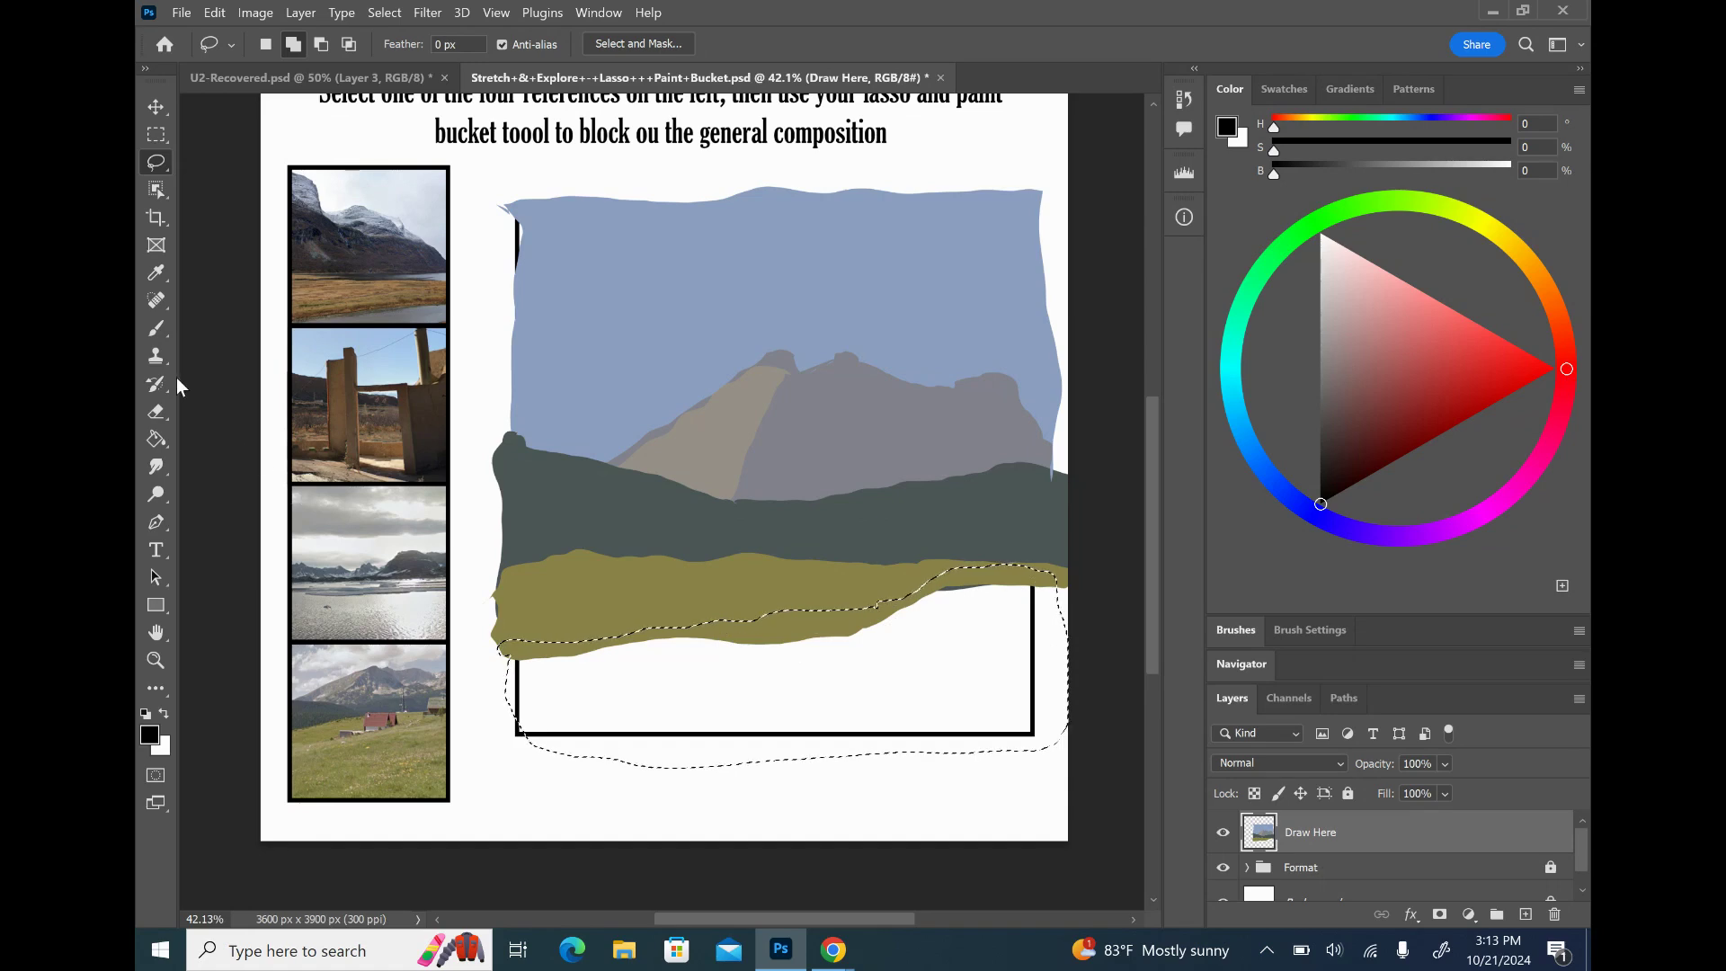
- Fill the selection with darker olive green (H 61, S 48, B 48) sampled from the bottom photo
key("i")
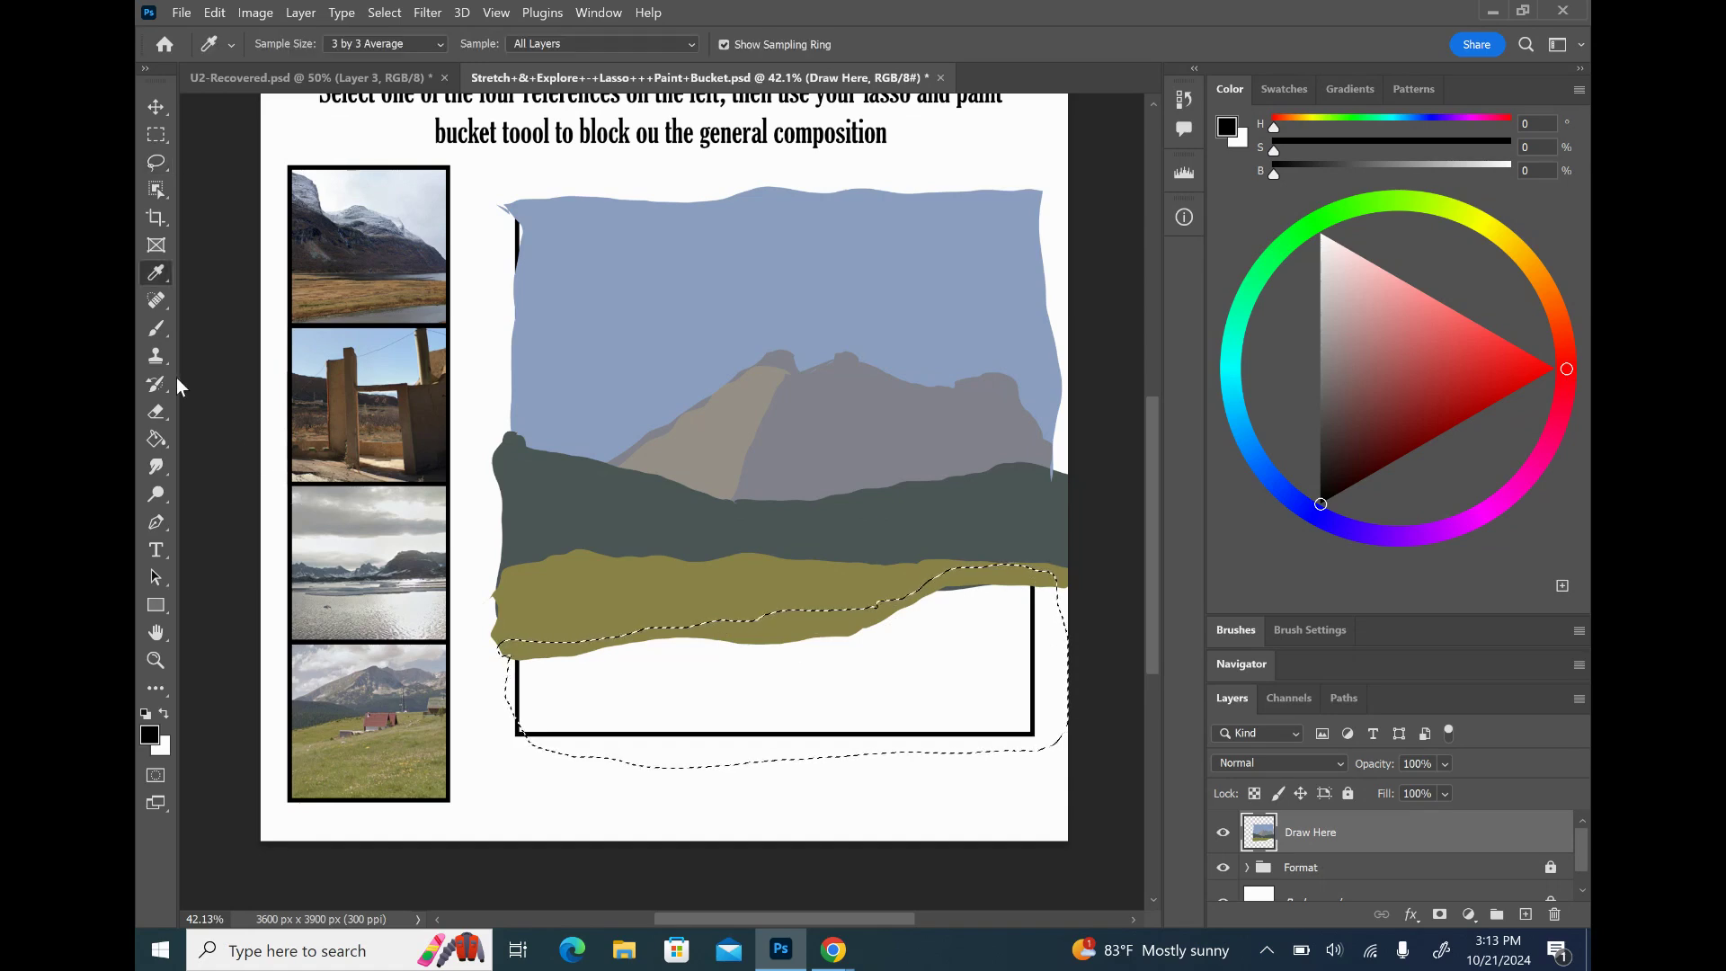
left_click(369, 742)
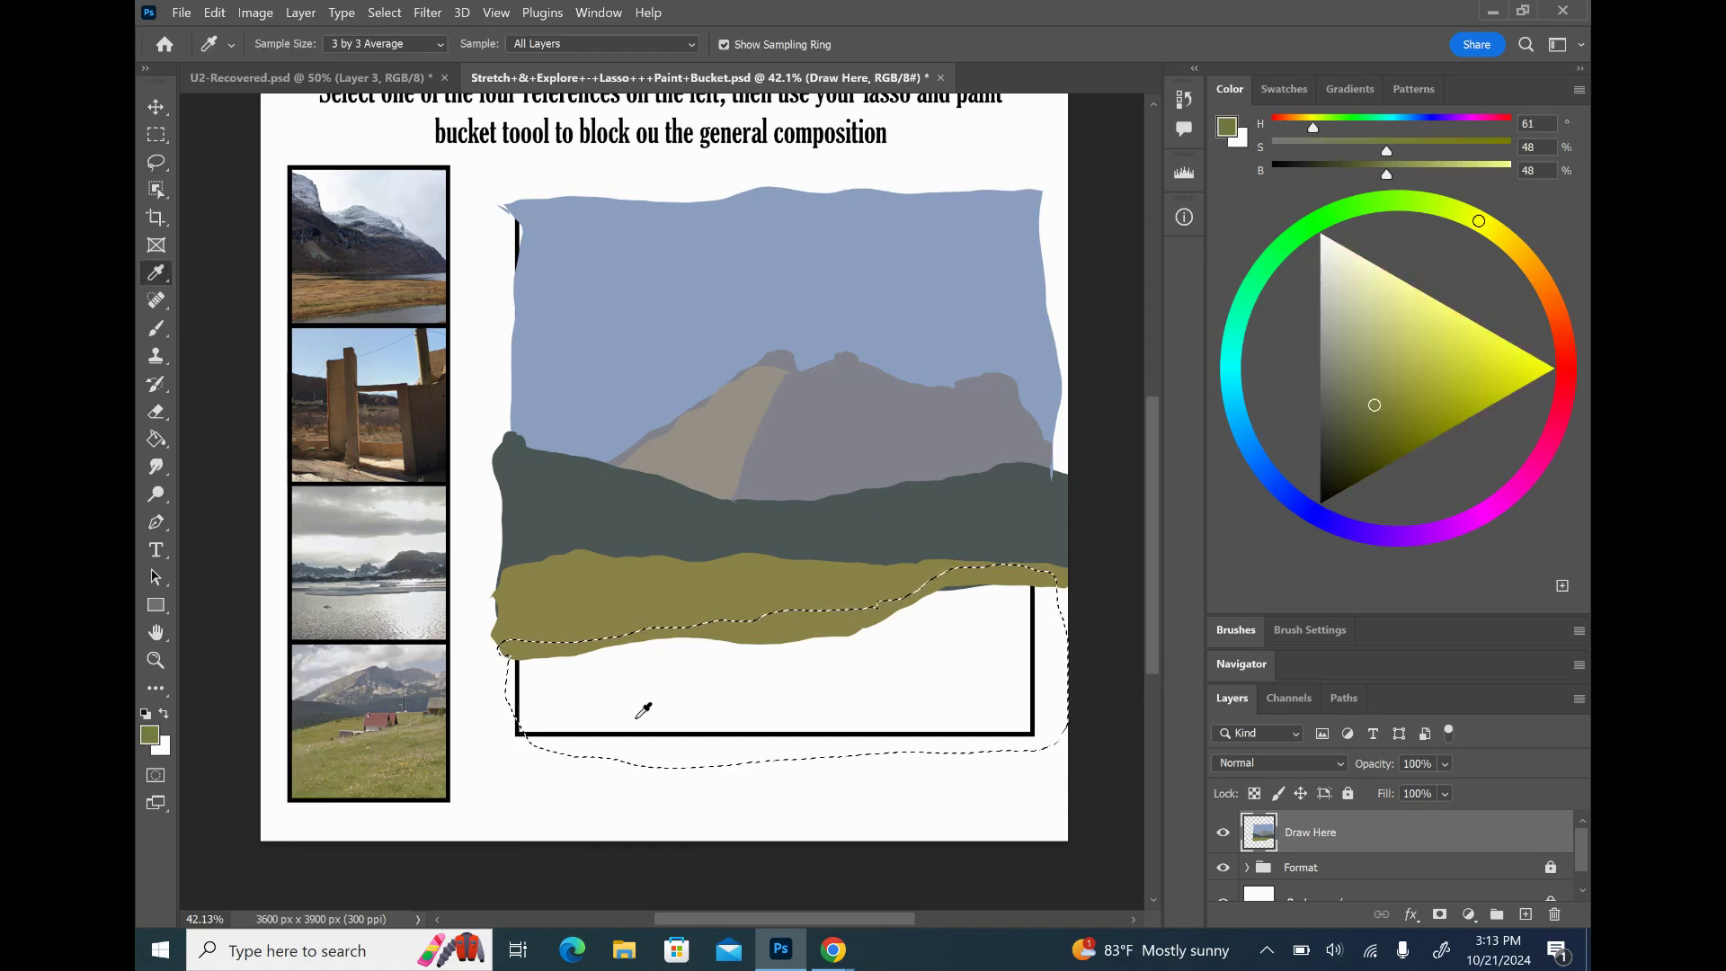
key("g")
left_click(676, 703)
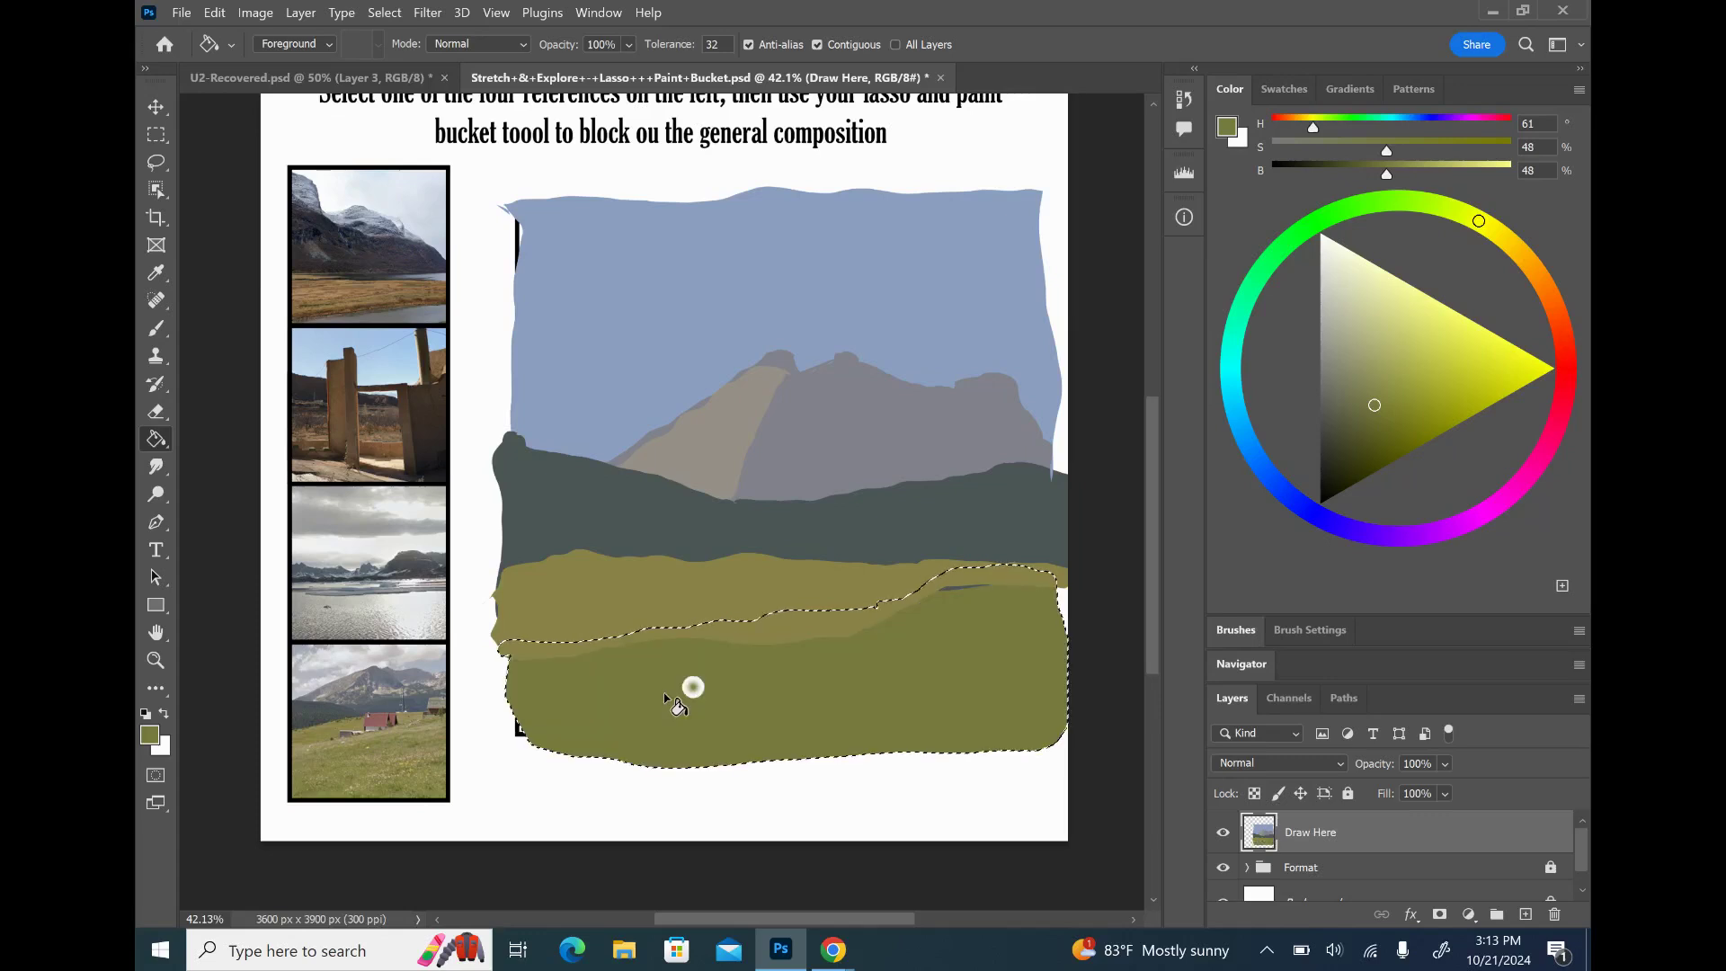
left_click(953, 584)
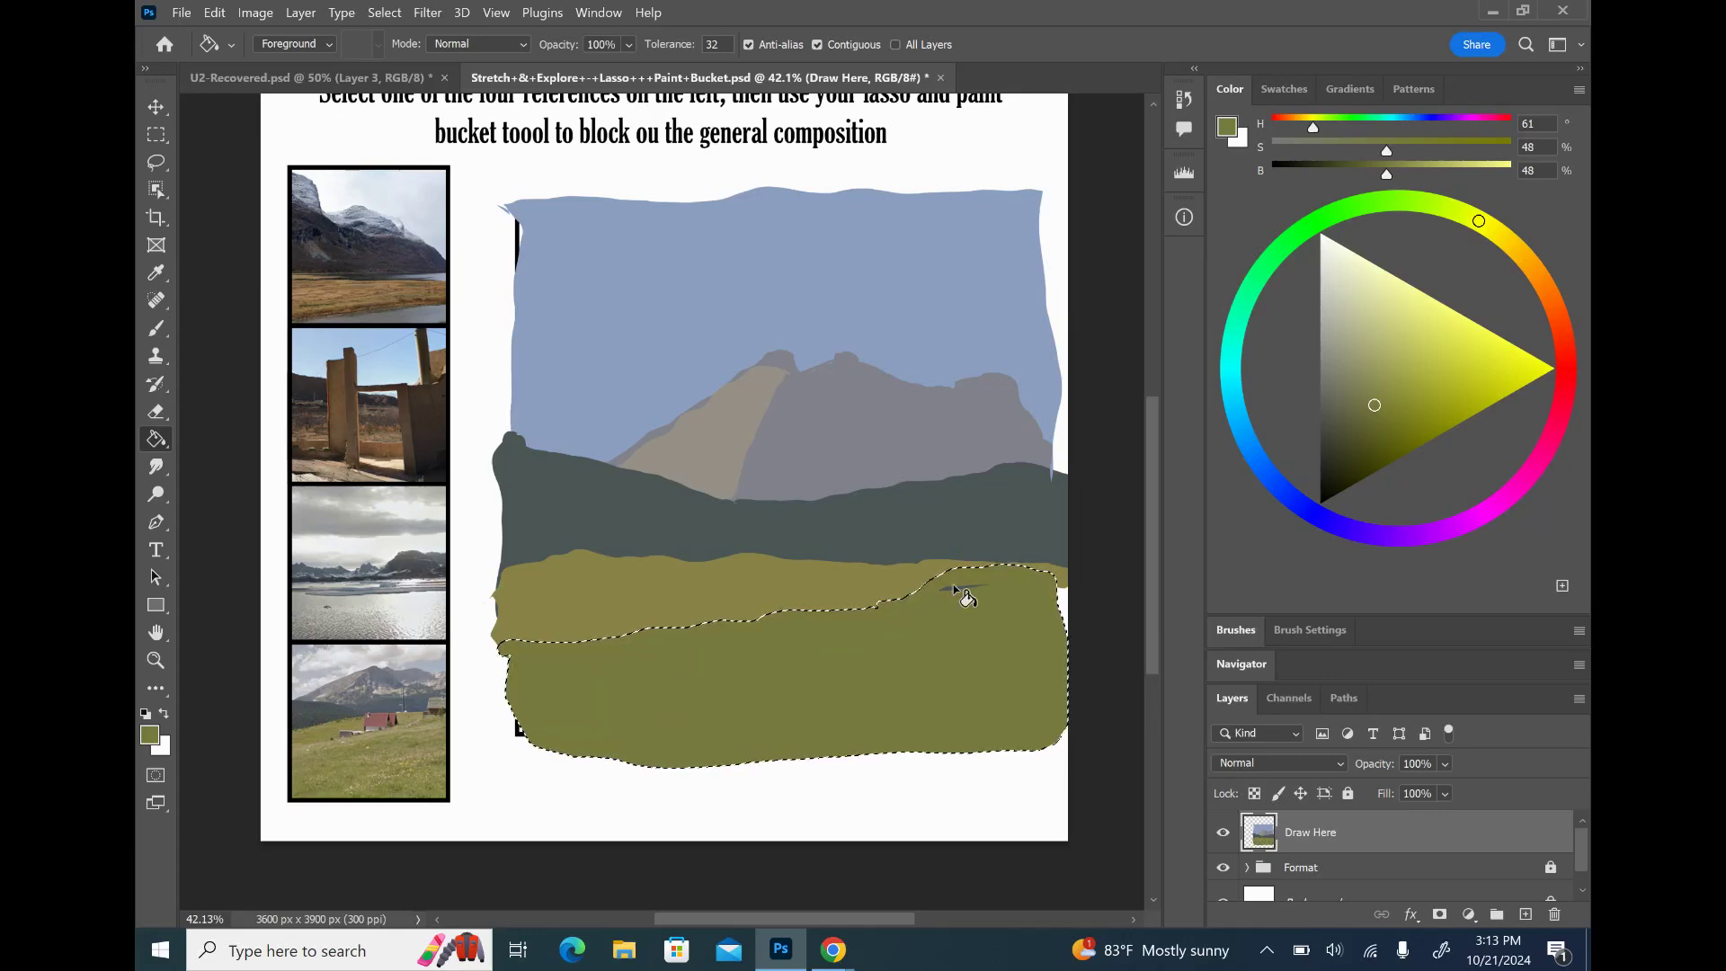
left_click(953, 587)
key("ctrl+plus")
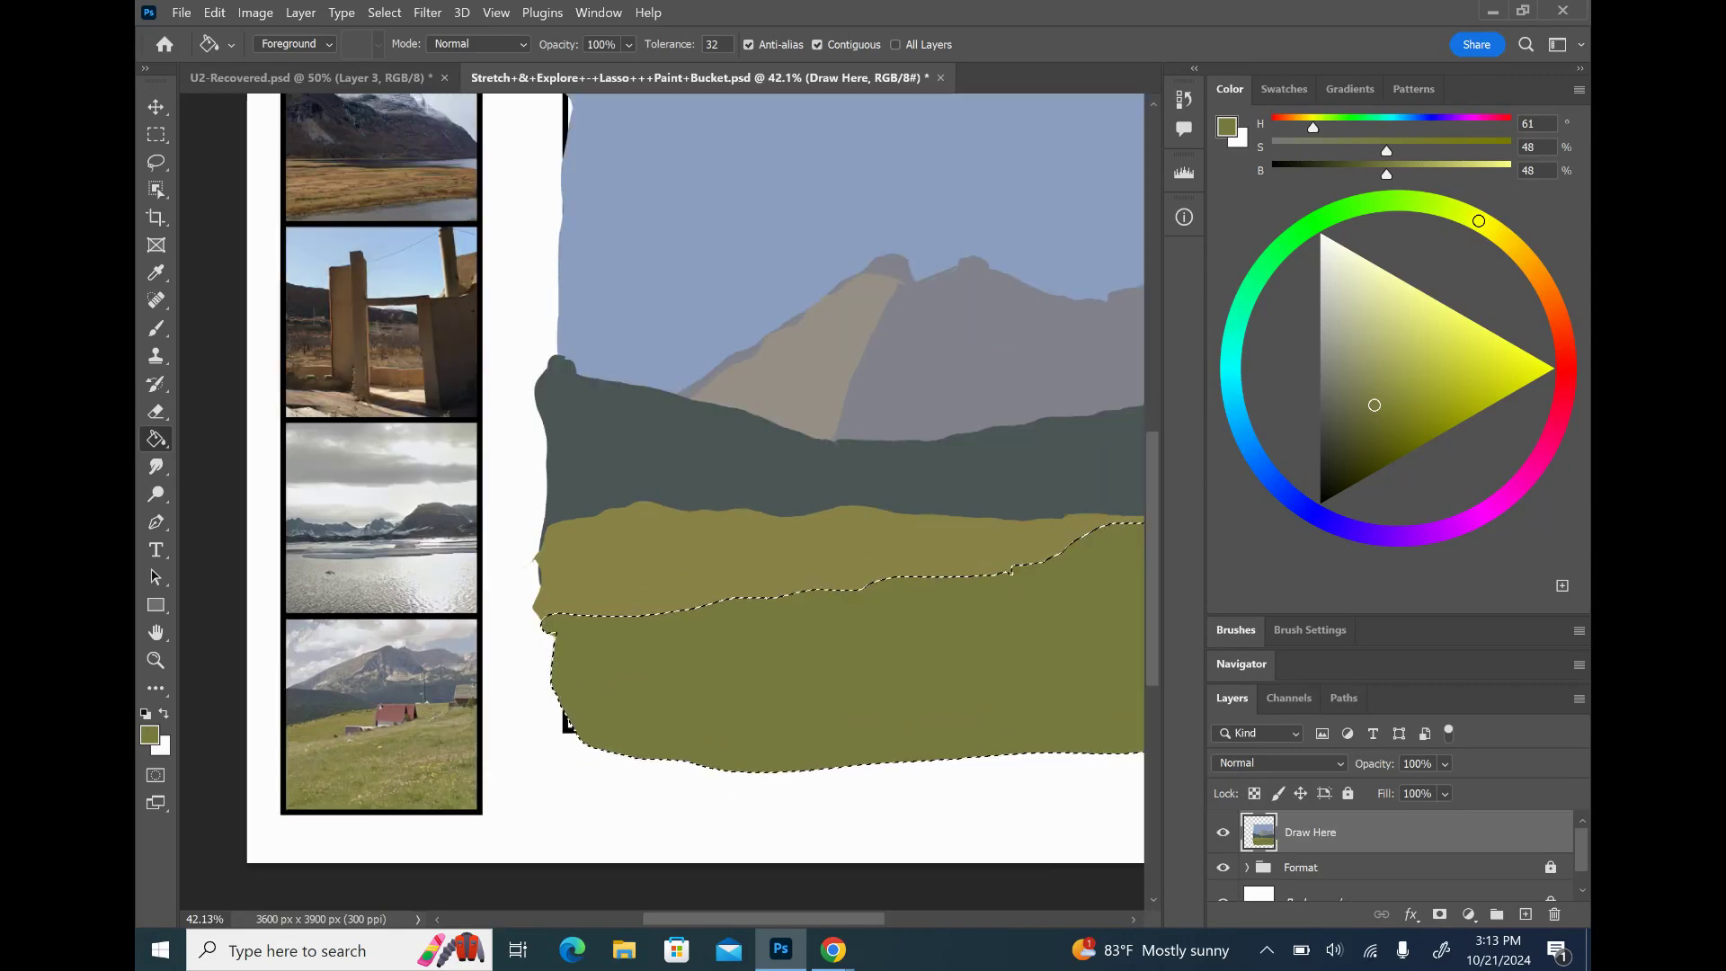
key("ctrl+plus")
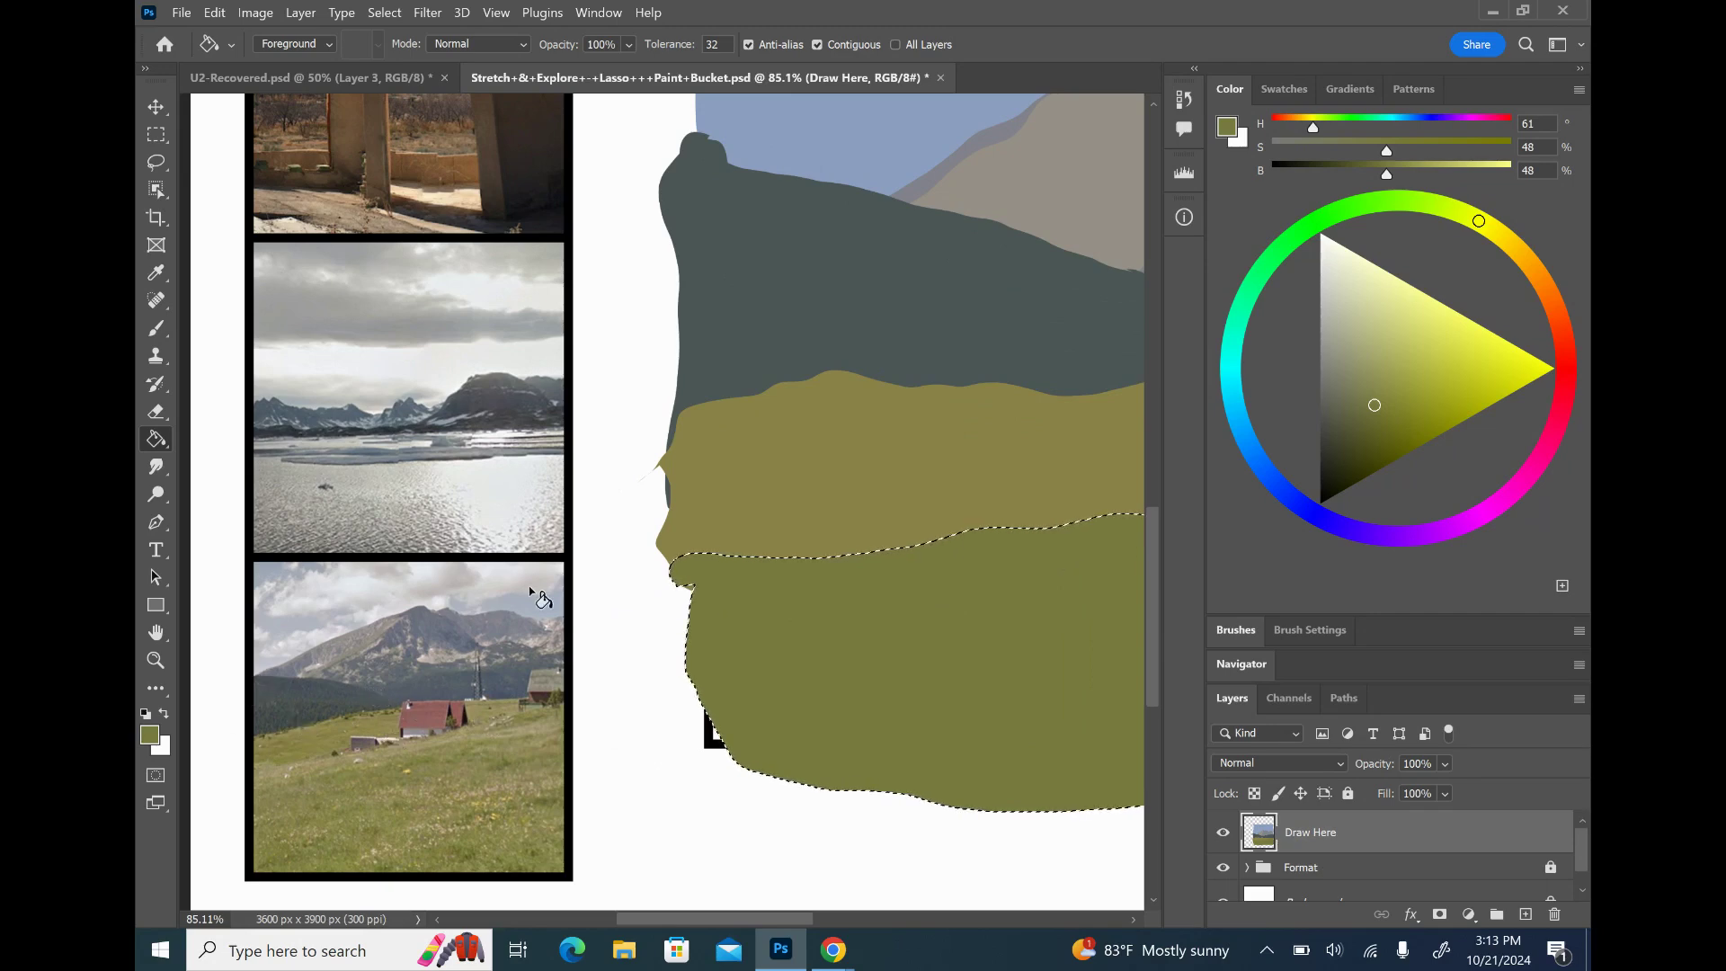
scroll(356, 550, "down", 2)
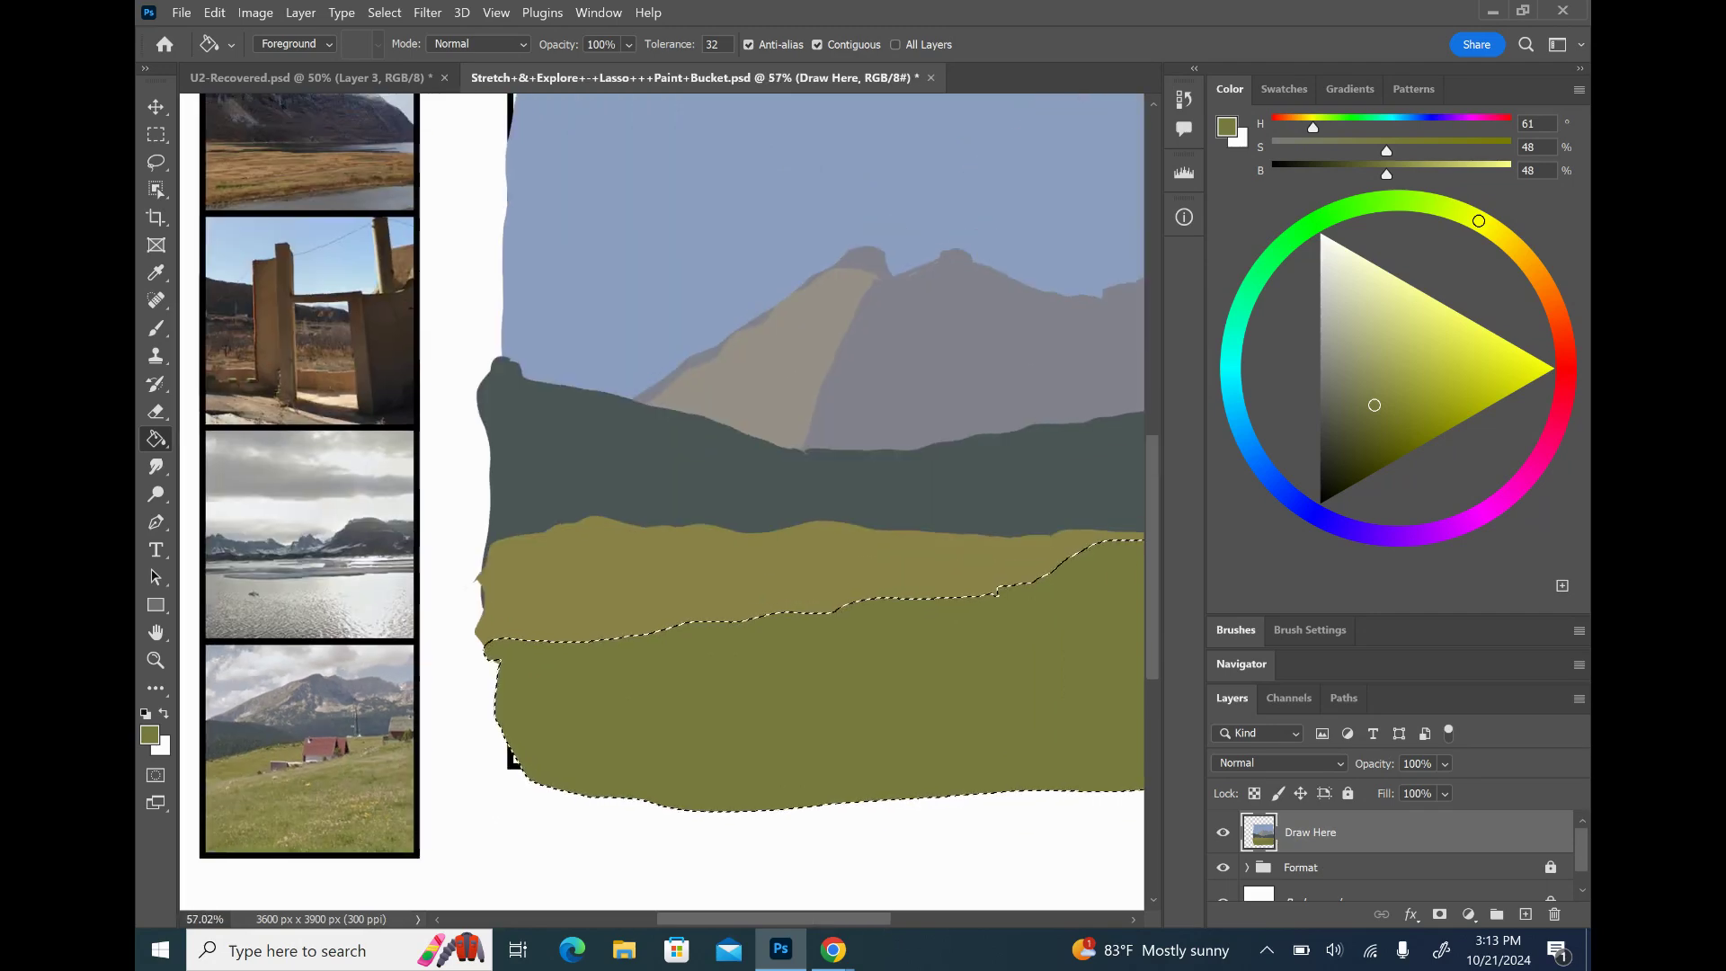
scroll(501, 689, "down", 3)
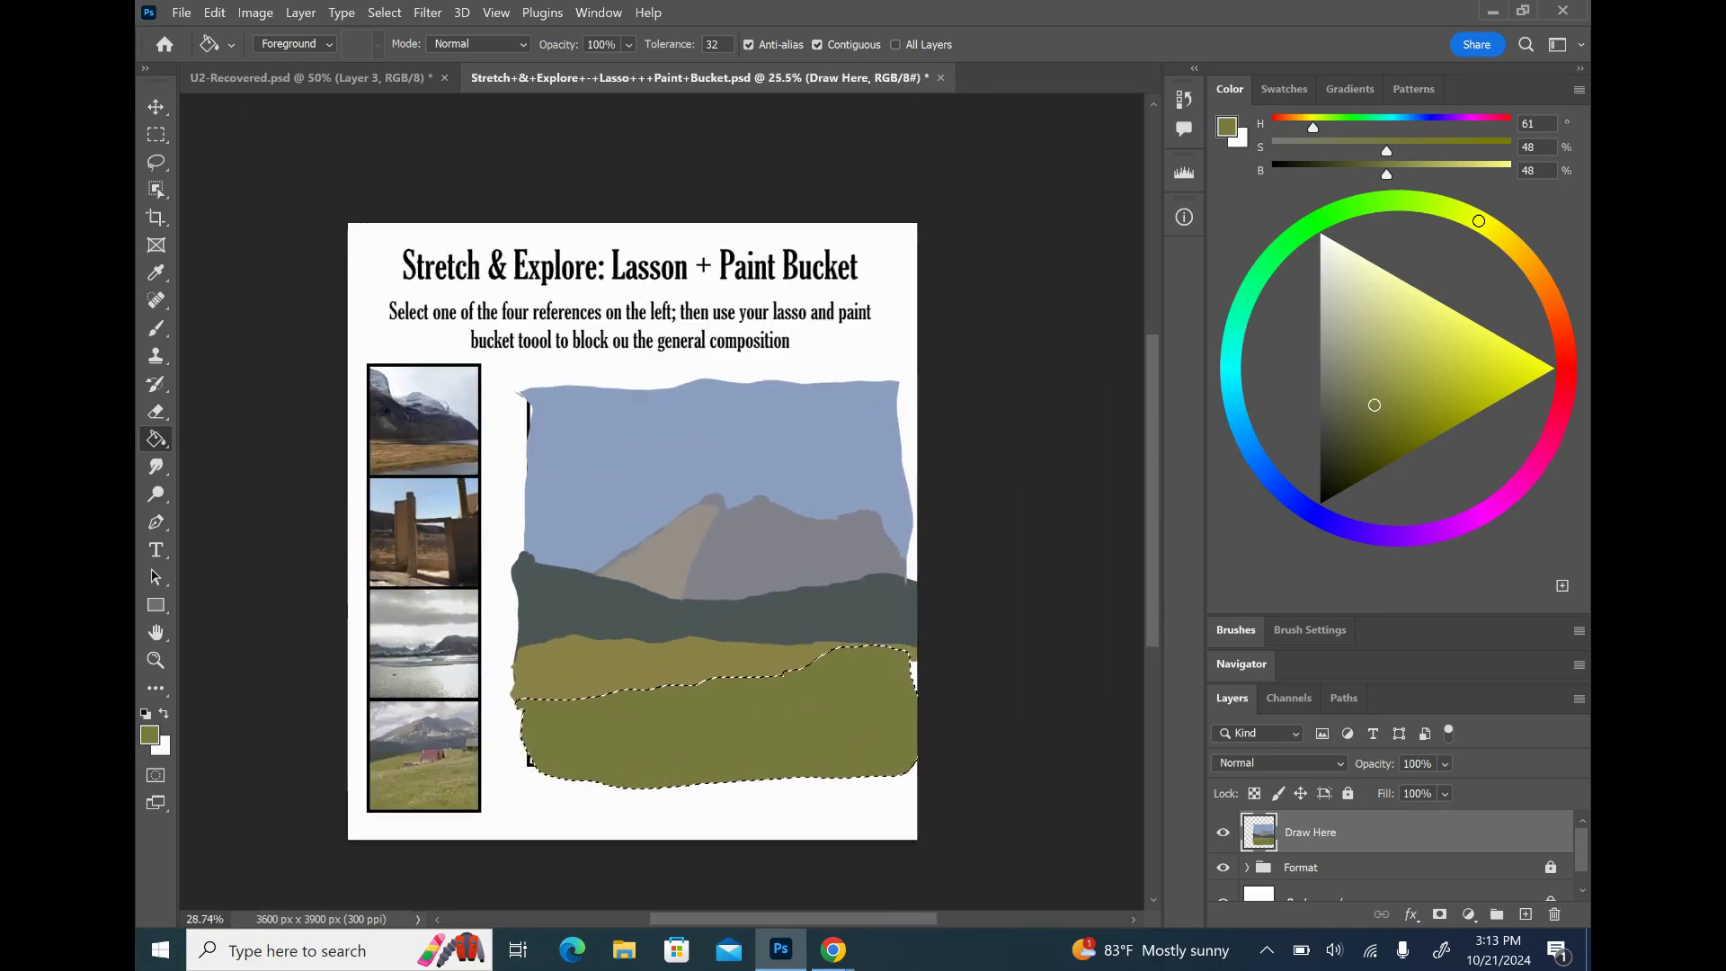
scroll(552, 688, "up", 2)
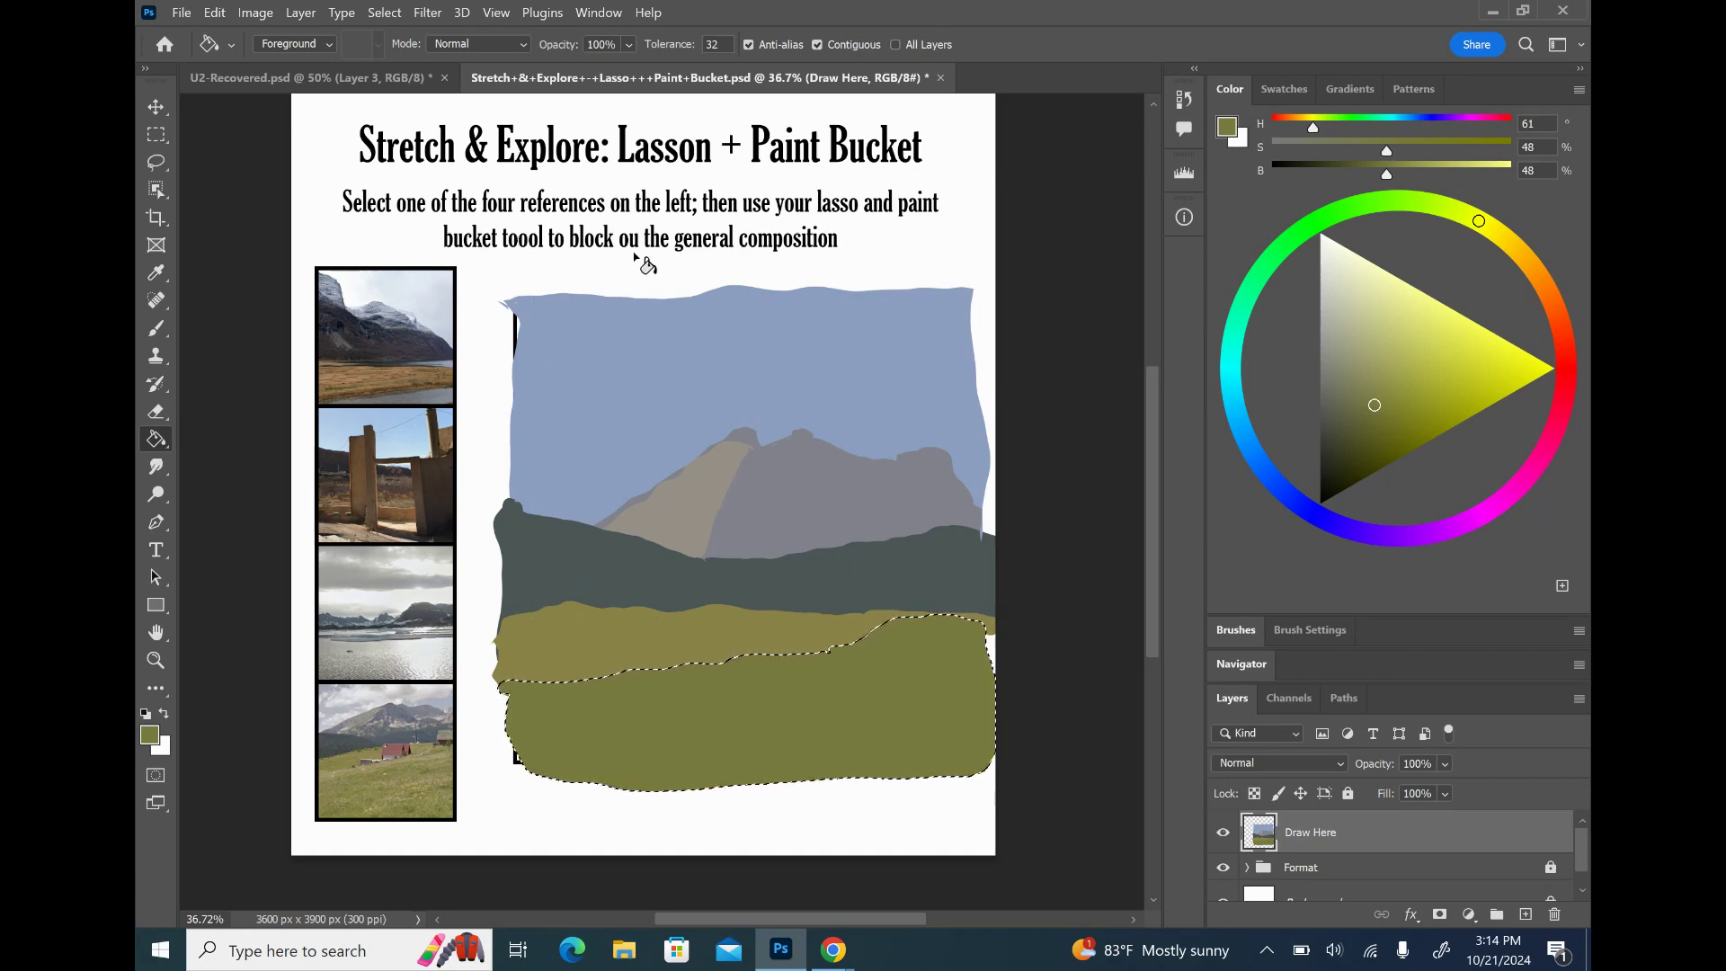
scroll(1074, 388, "down", 1)
scroll(1070, 389, "up", 1)
scroll(957, 407, "down", 1)
scroll(957, 406, "up", 2)
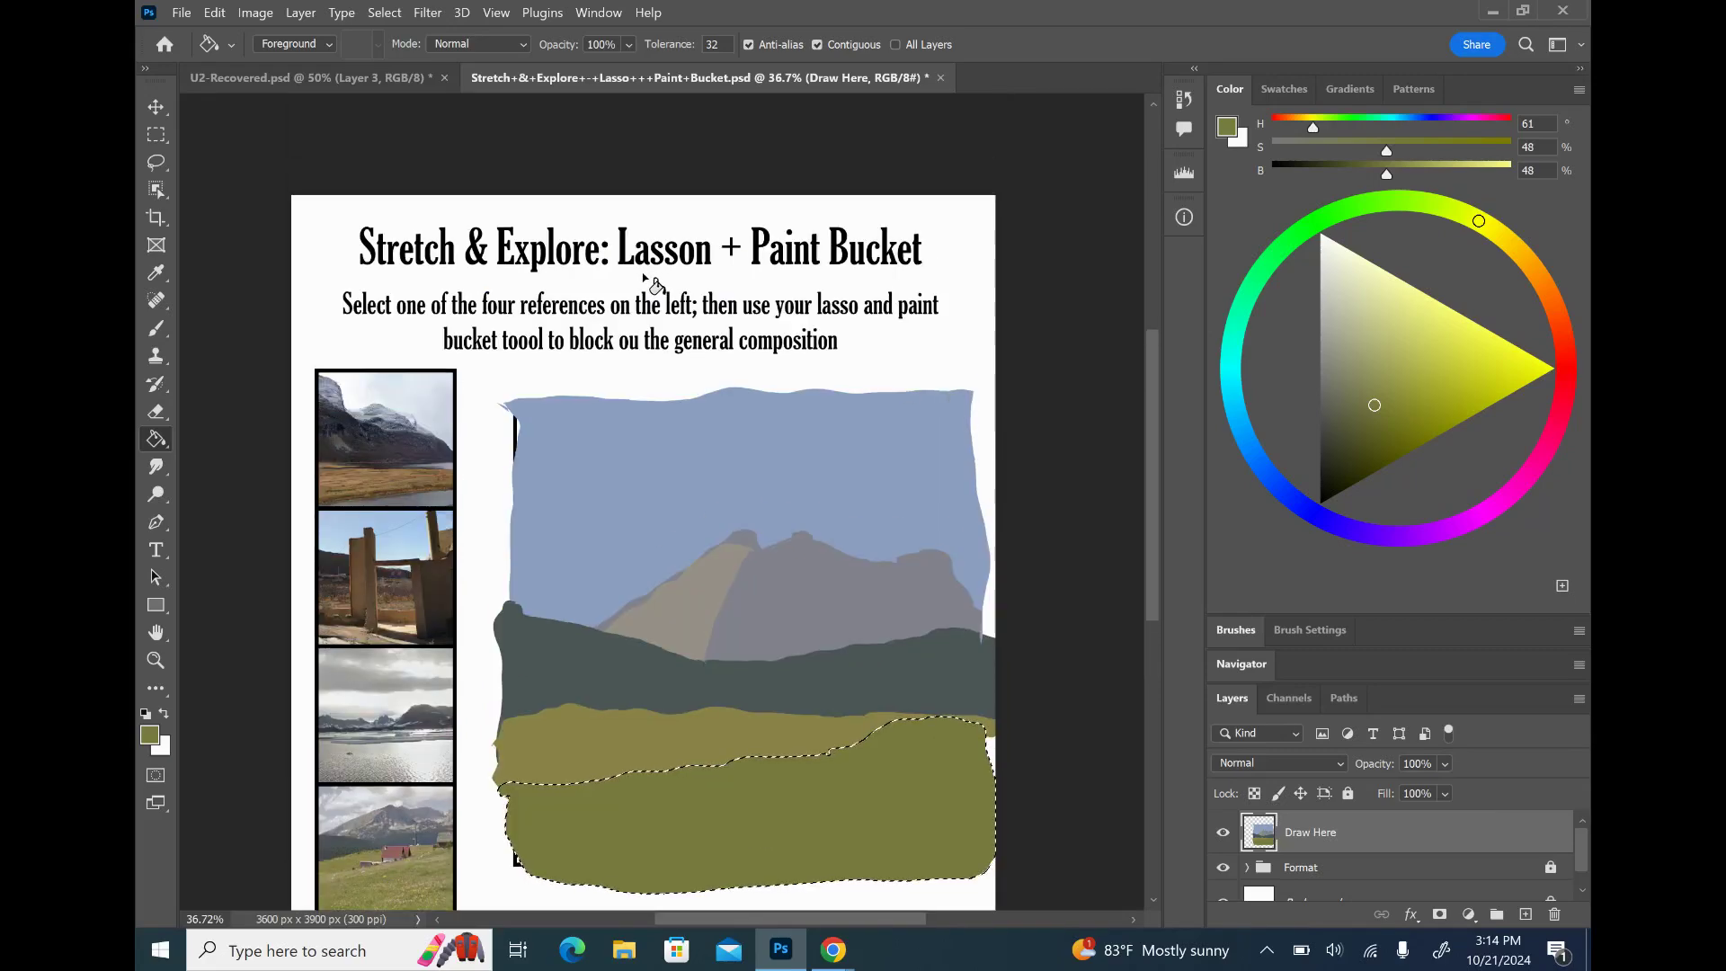